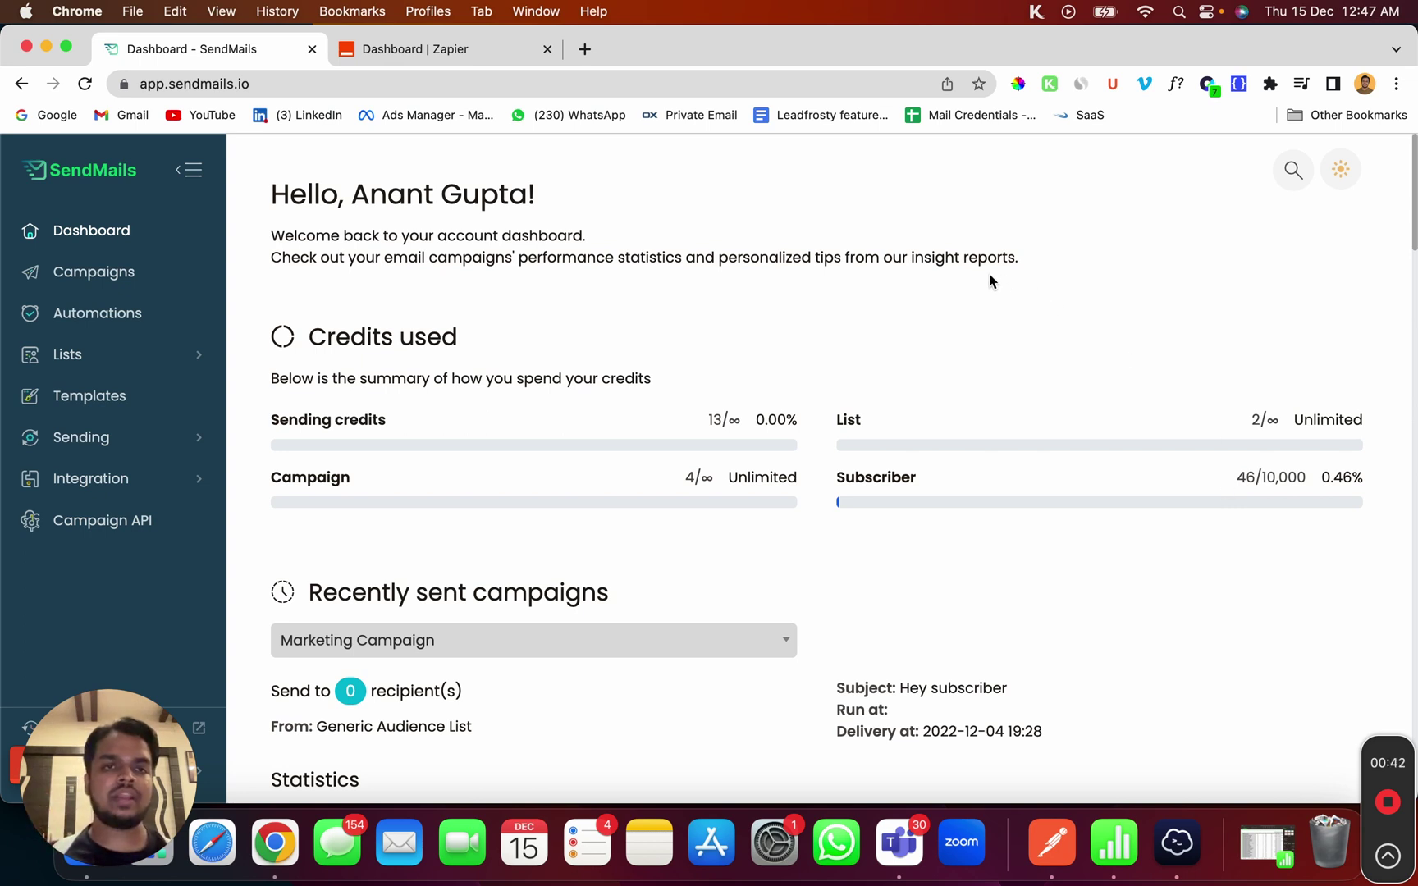
Switch from SendMails to the Zapier dashboard tab and start the first app search in Make a Zap
click(456, 56)
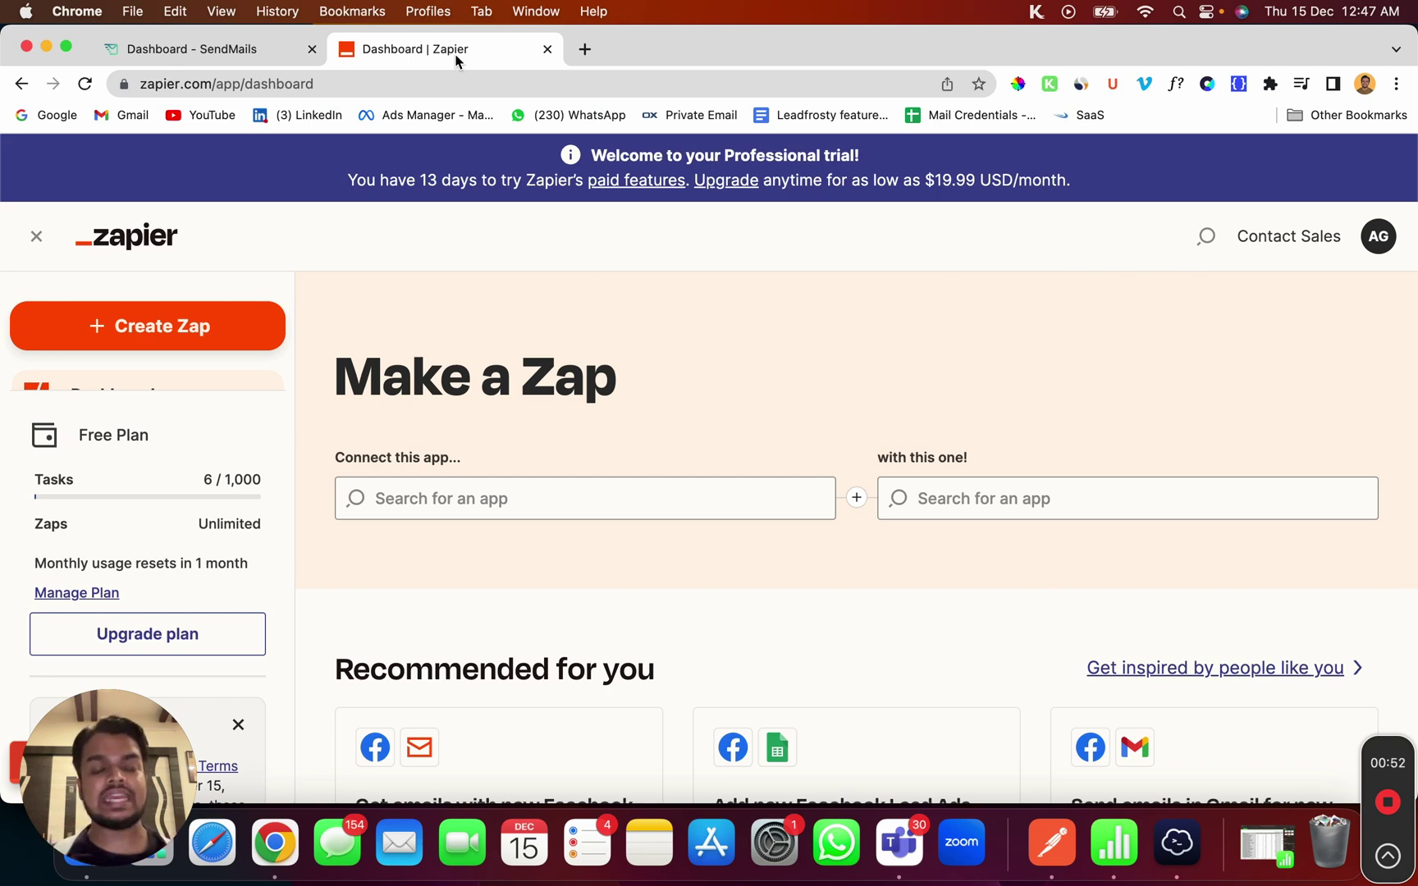
click(441, 495)
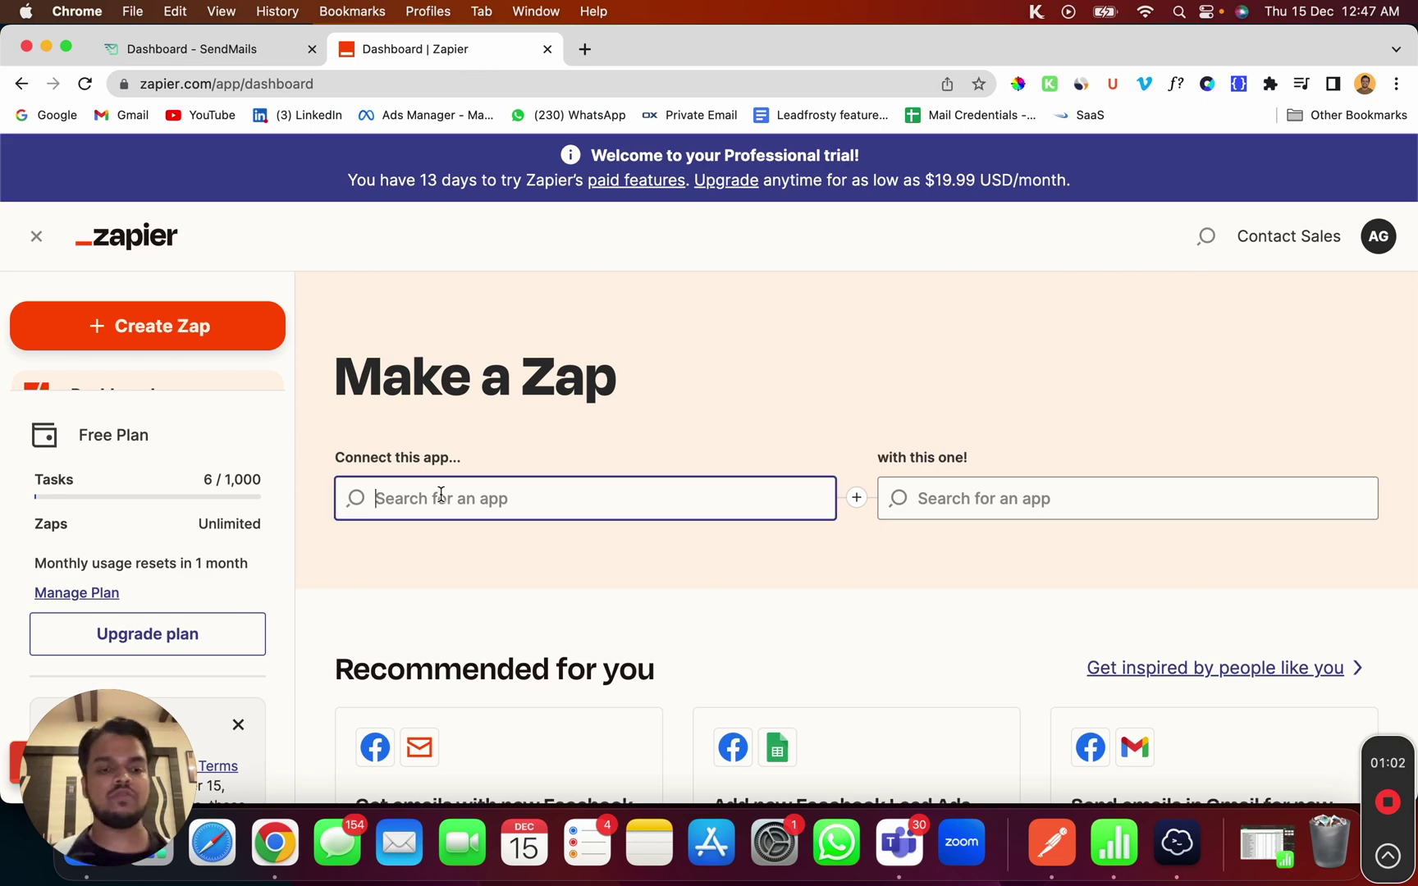
Pick Google Forms and SendMails as the two apps to connect
text(google)
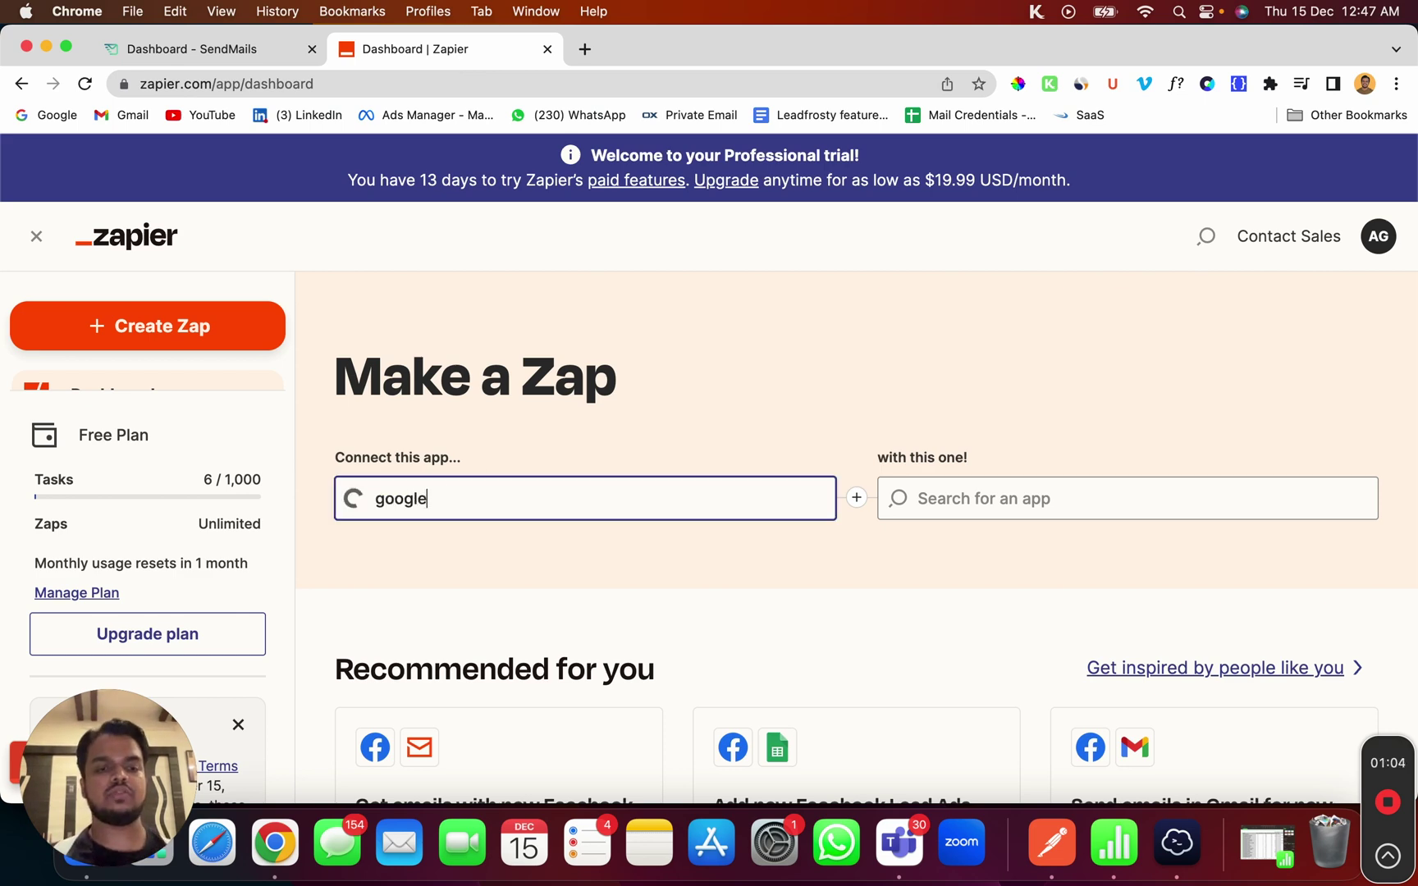
click(431, 674)
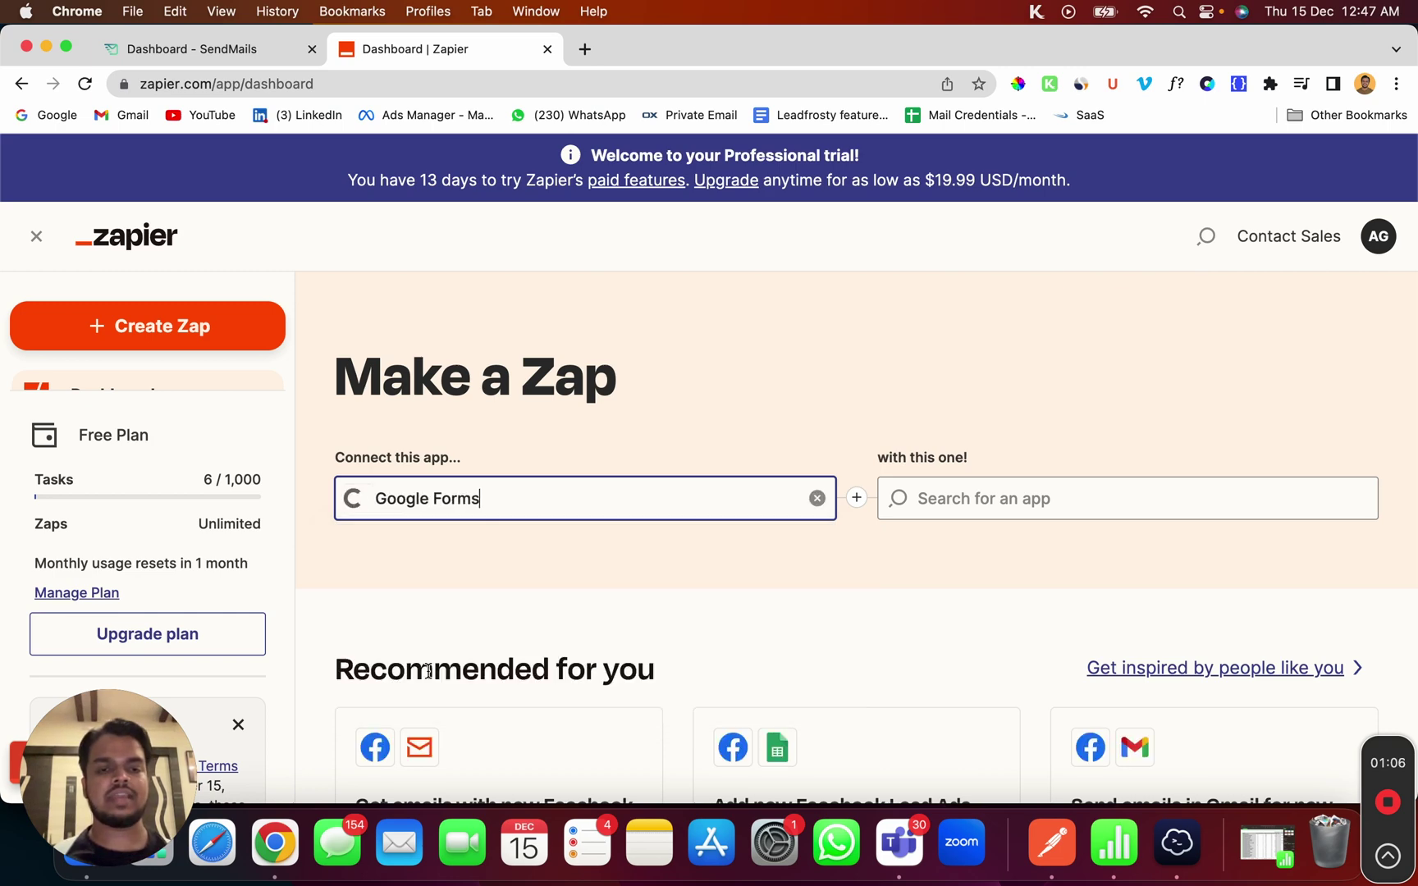
click(972, 498)
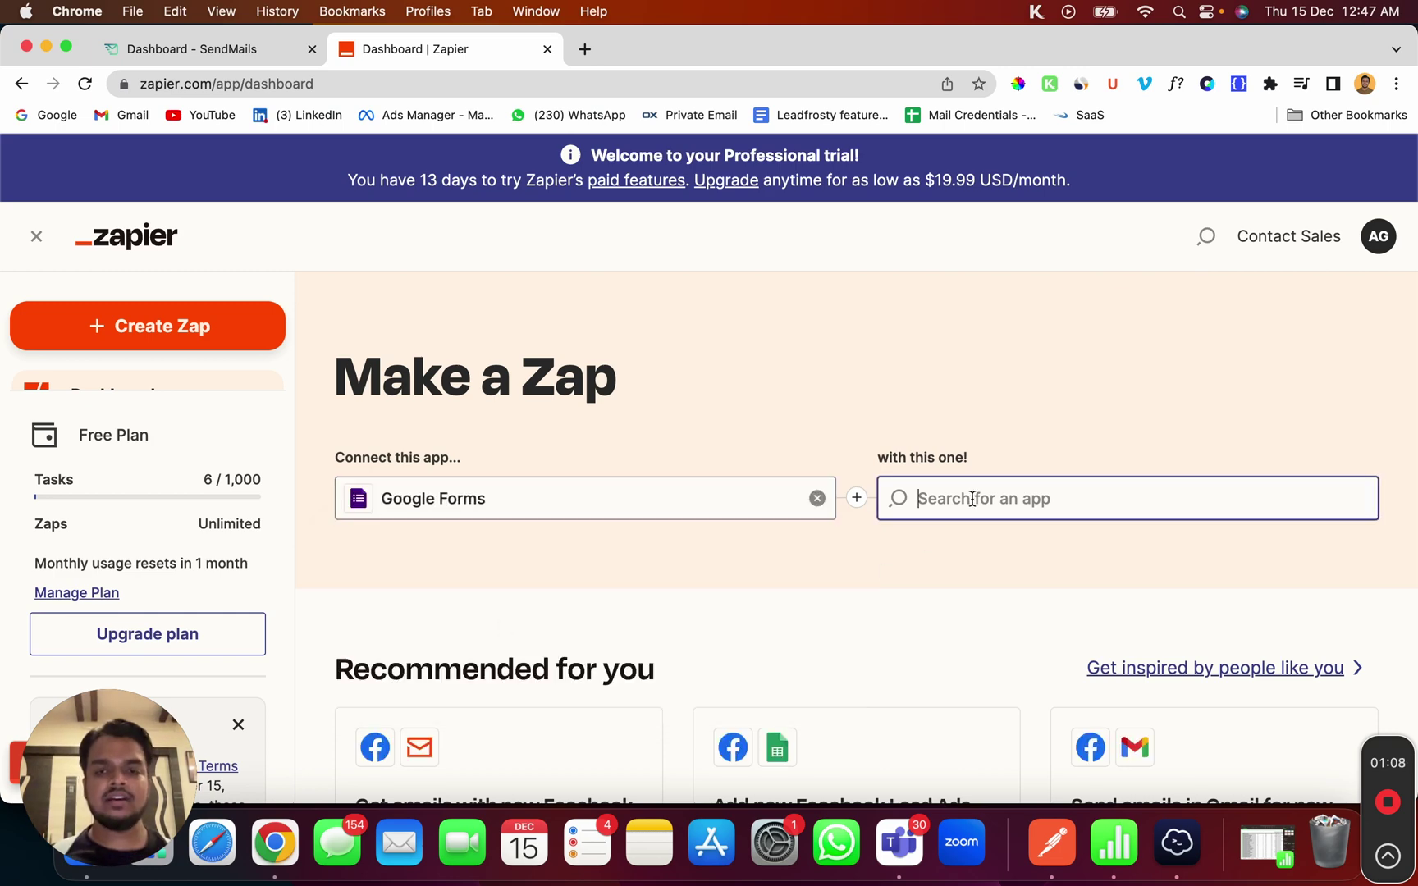
text(senmda)
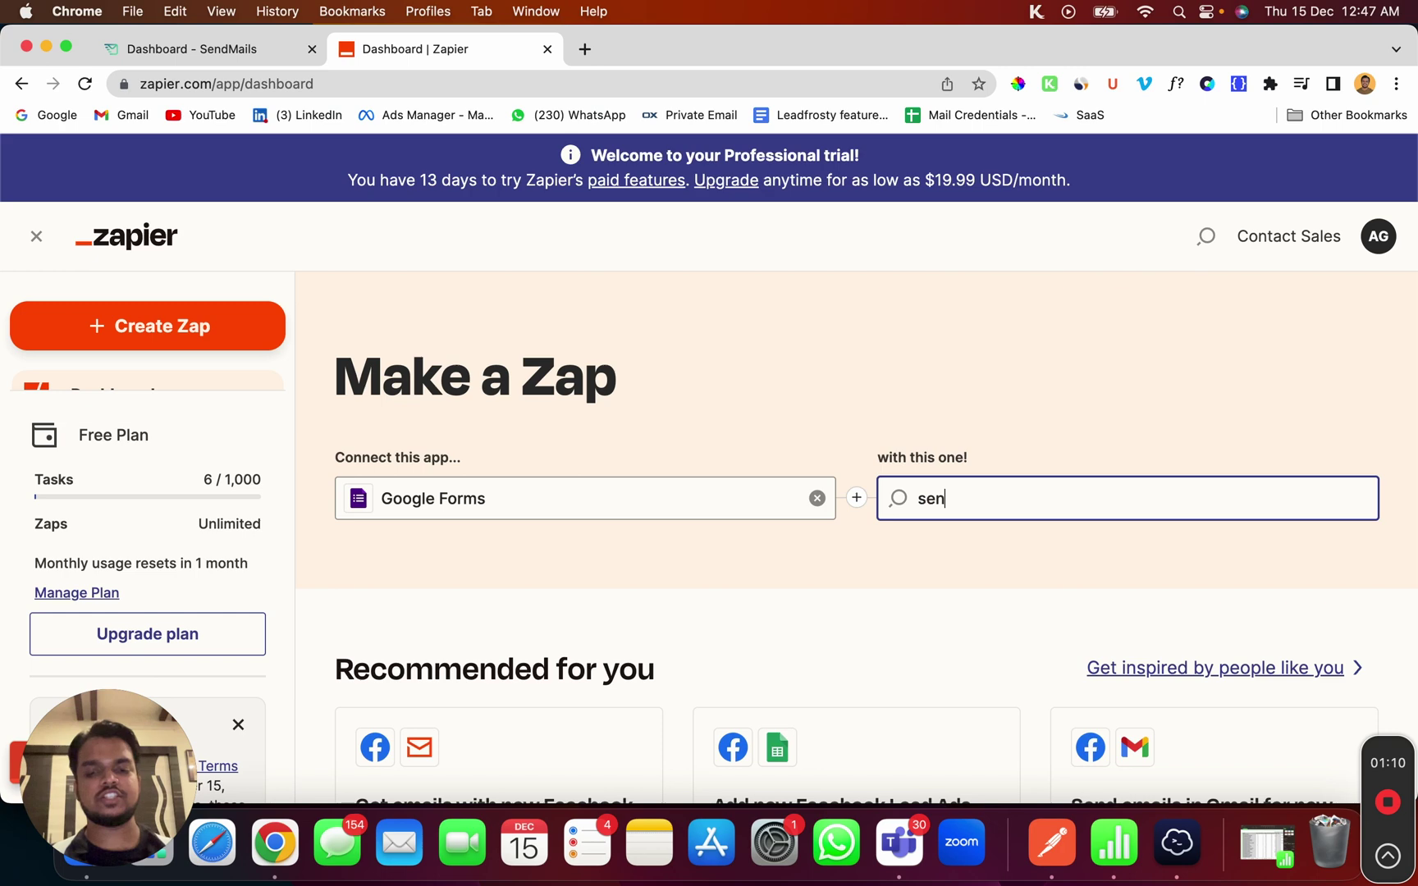
key(BackSpace)
key(BackSpace)
key(BackSpace)
text(dmai)
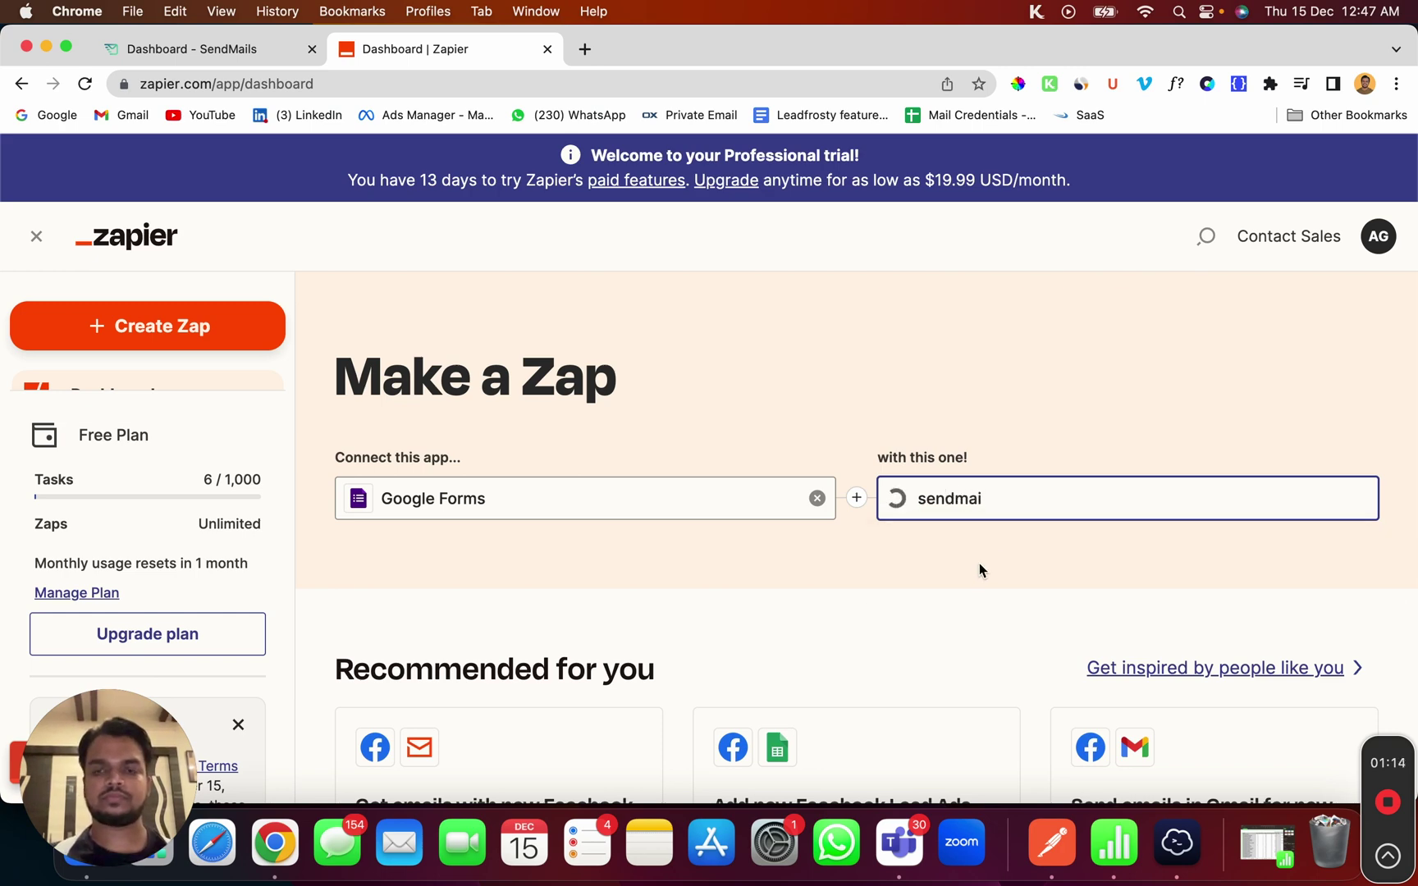
click(980, 553)
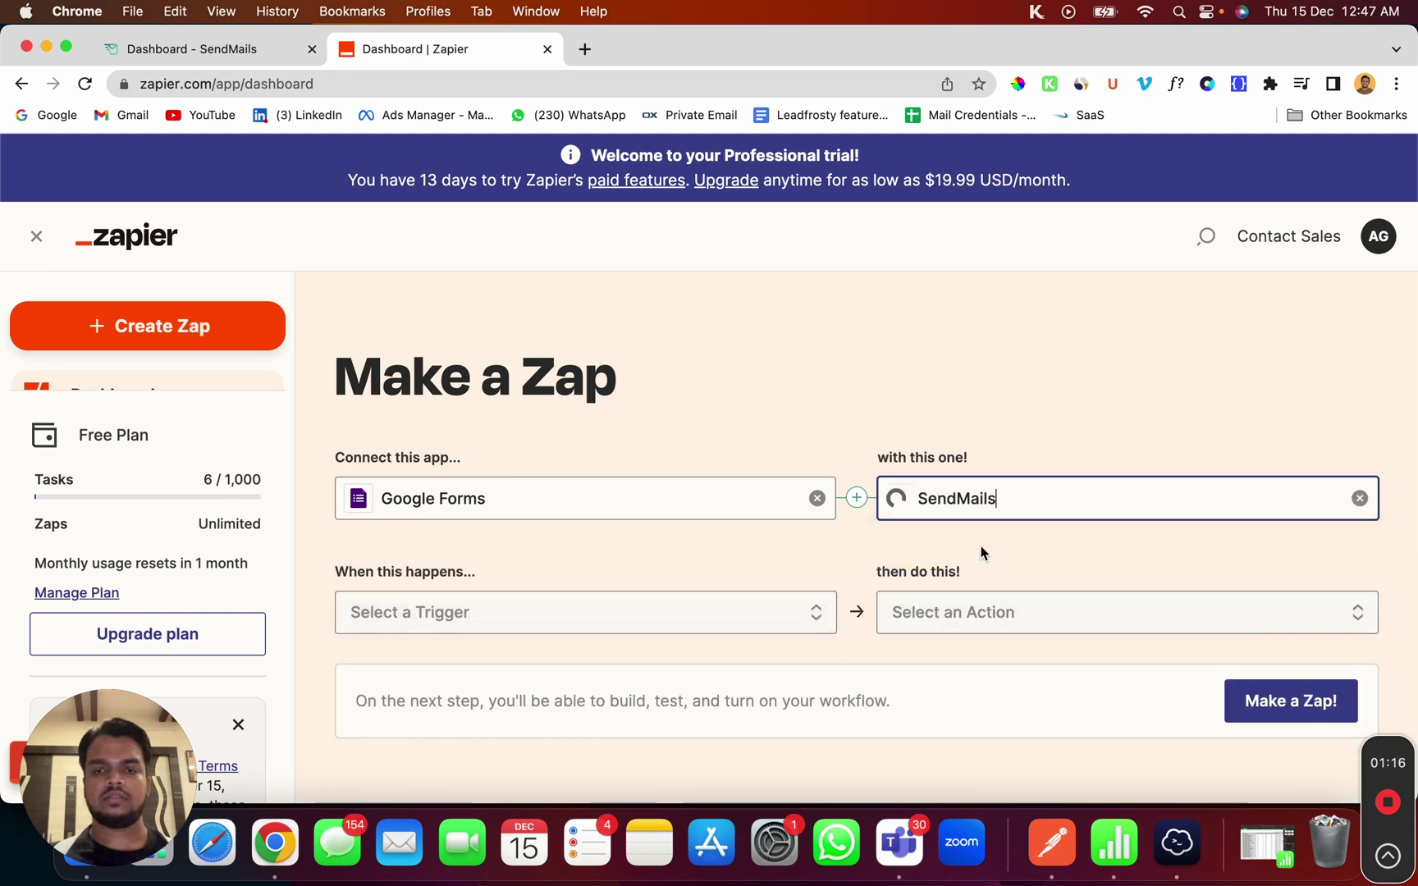
Choose New Form Response as trigger and Create New Subscriber as action, then build the zap
click(609, 627)
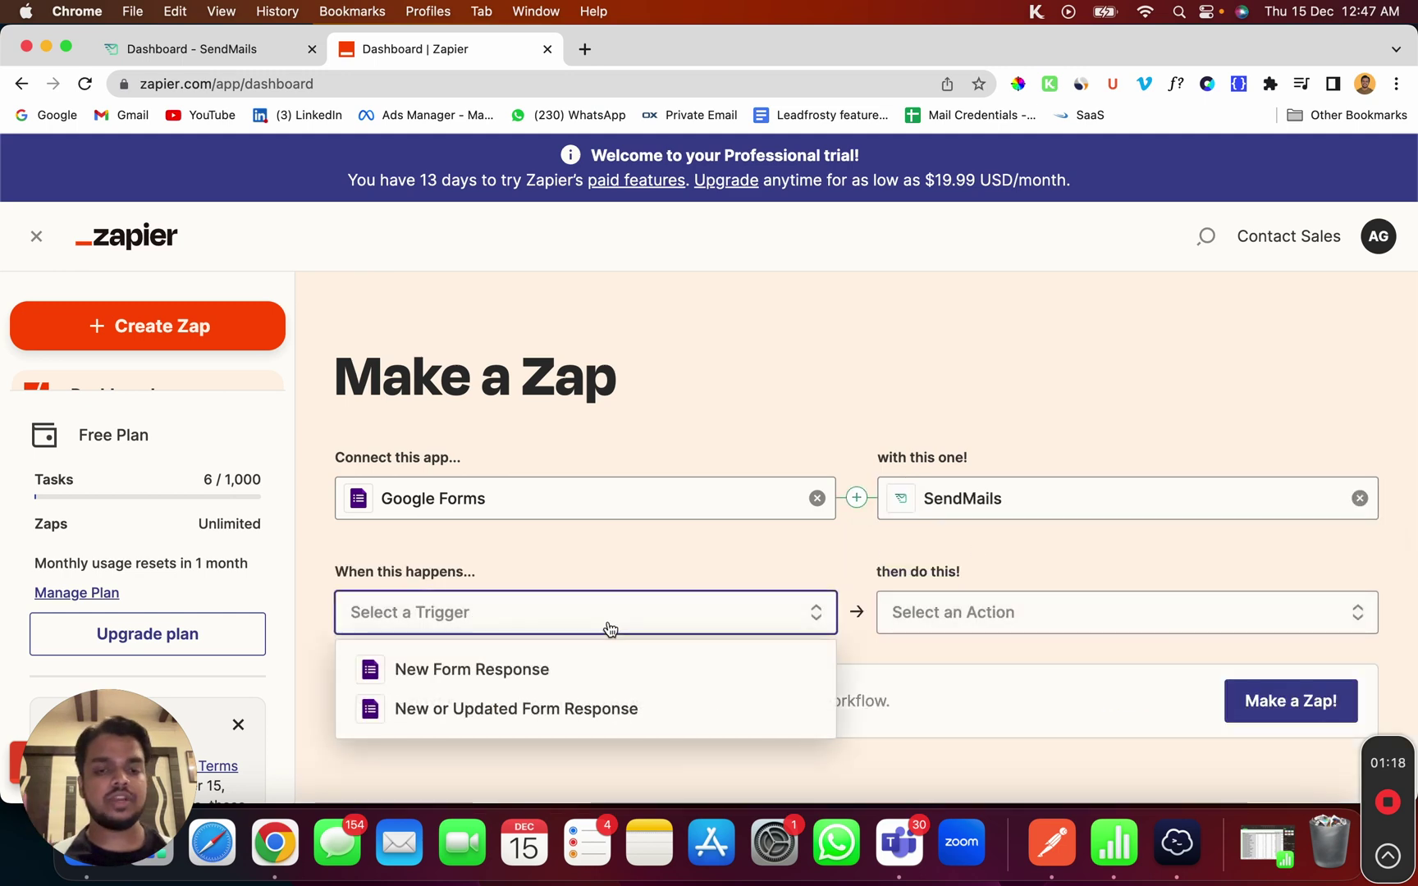
click(576, 670)
click(931, 630)
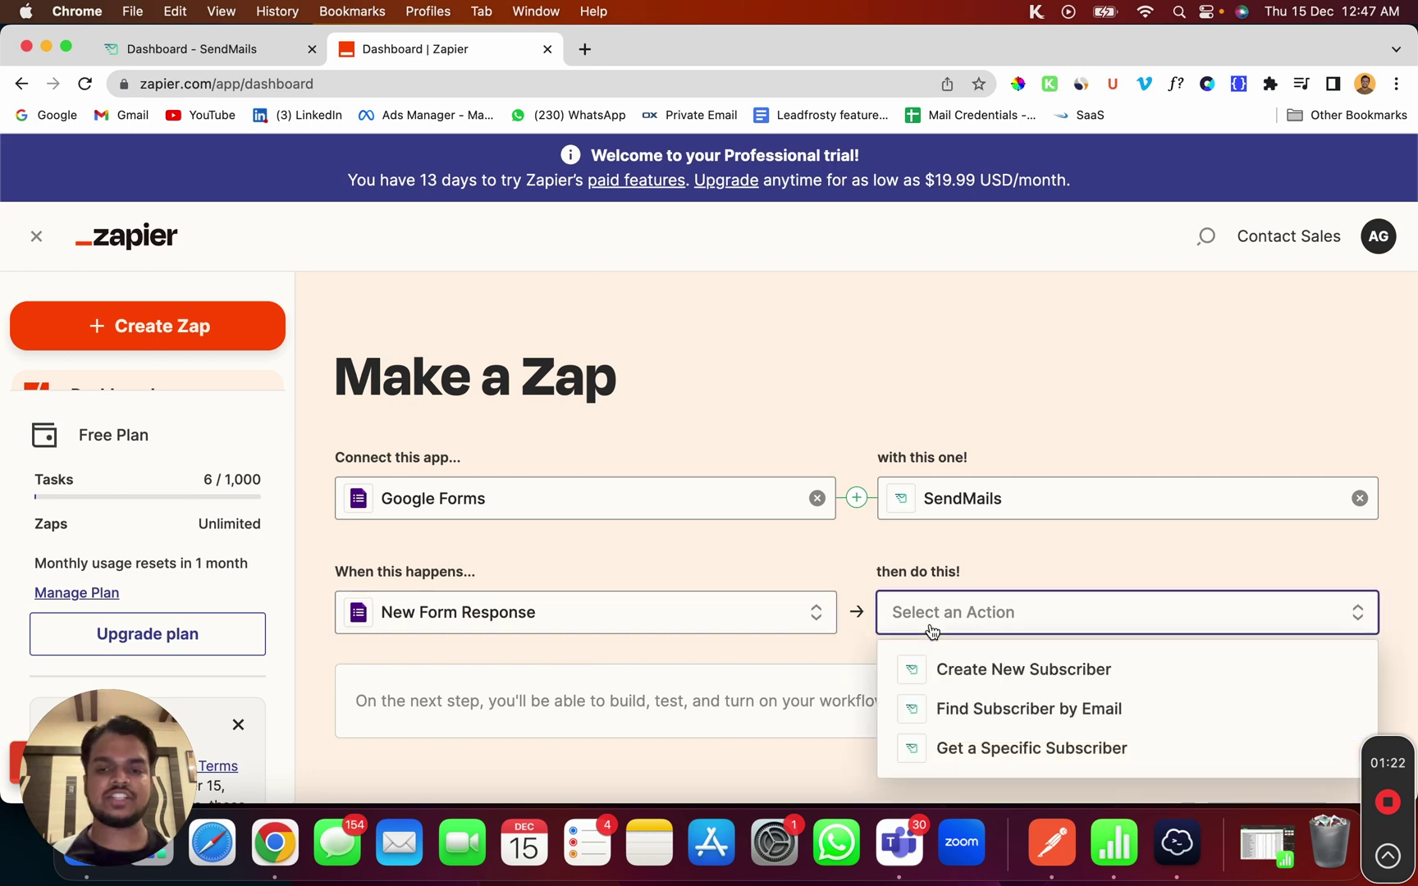
click(989, 694)
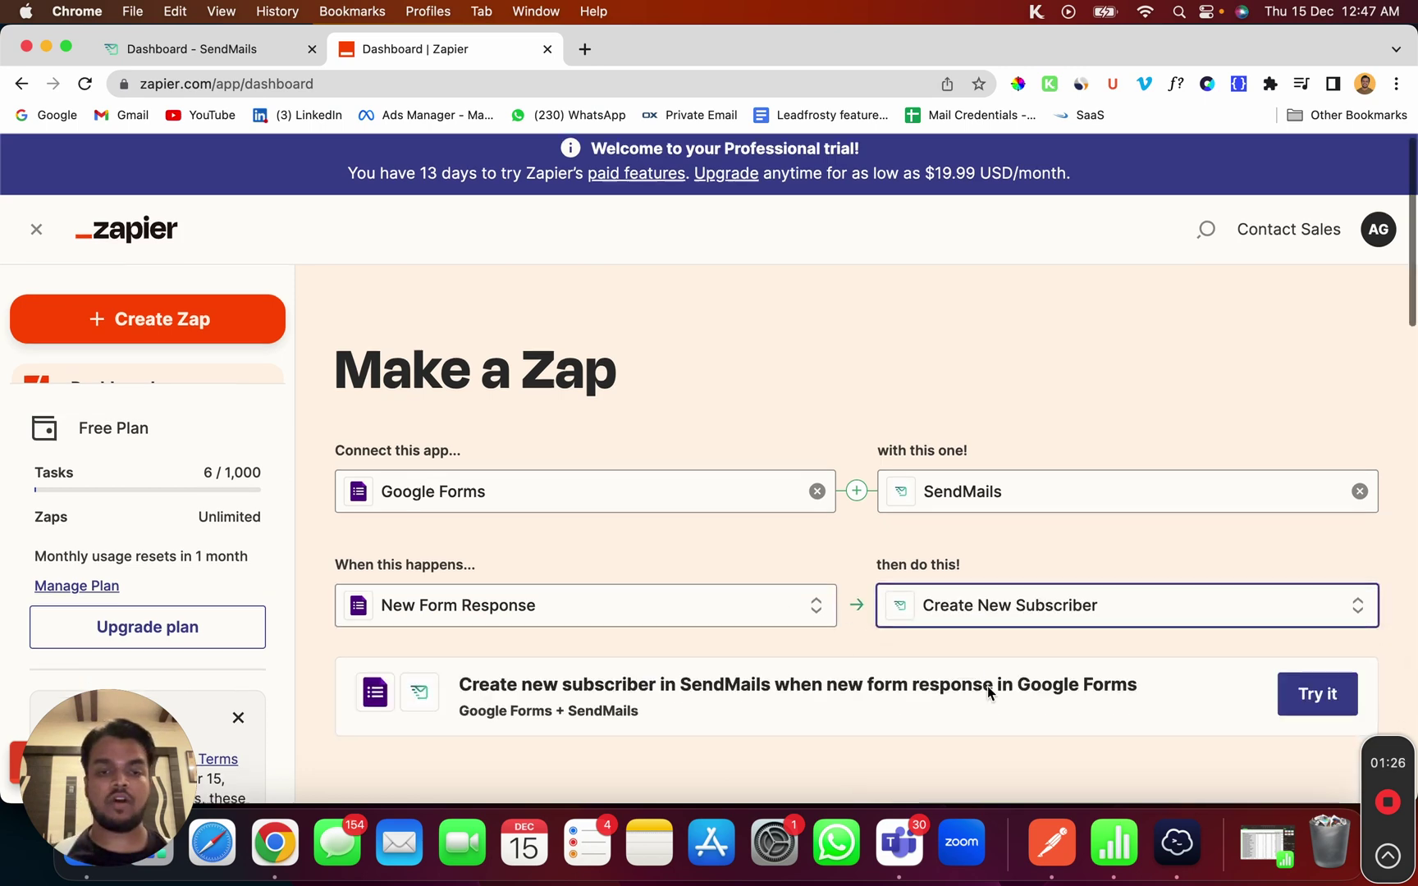
scroll(987, 685, down, 3)
click(1317, 561)
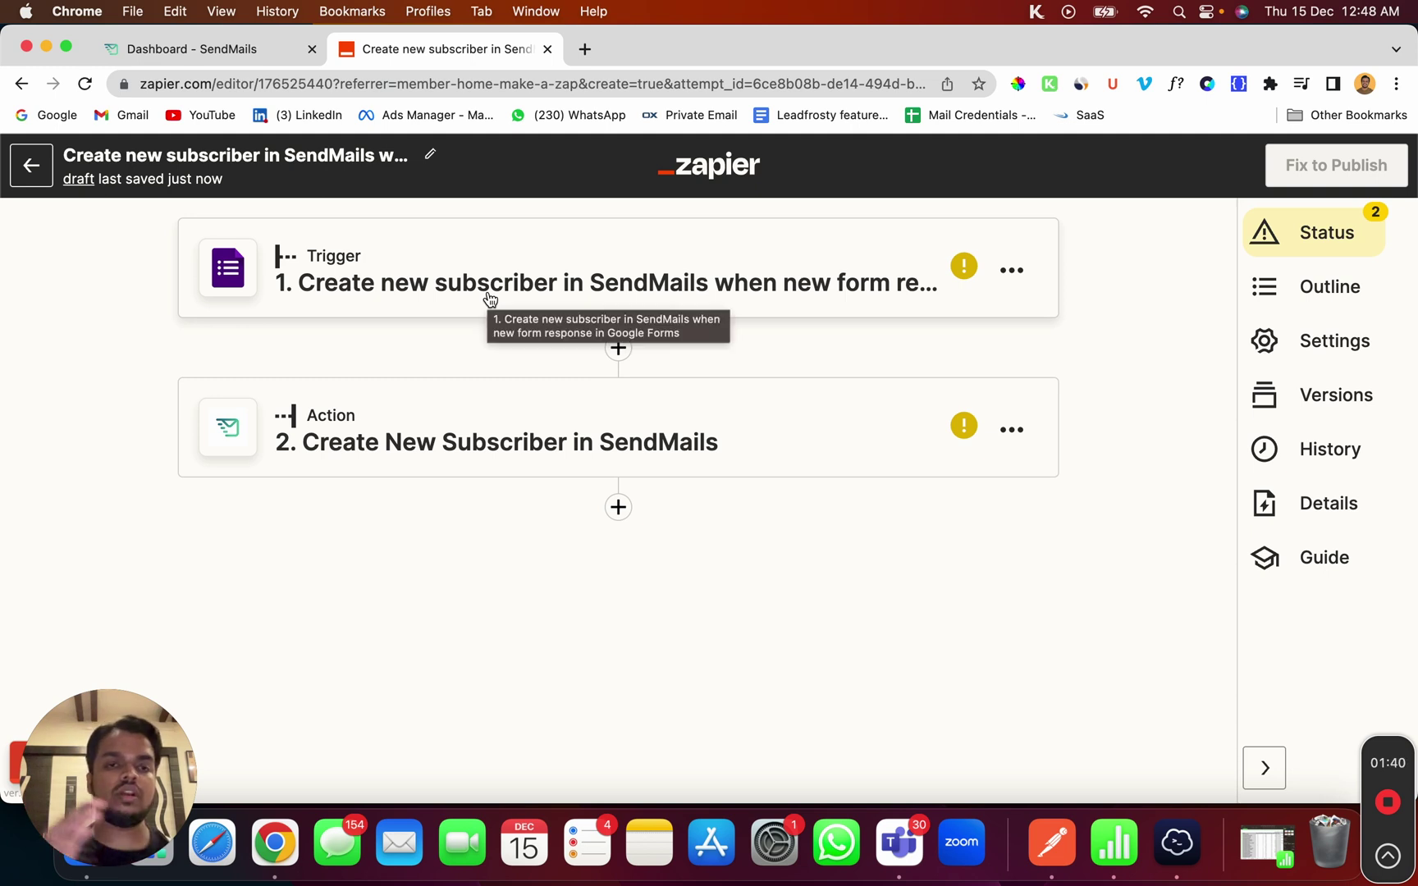
click(490, 298)
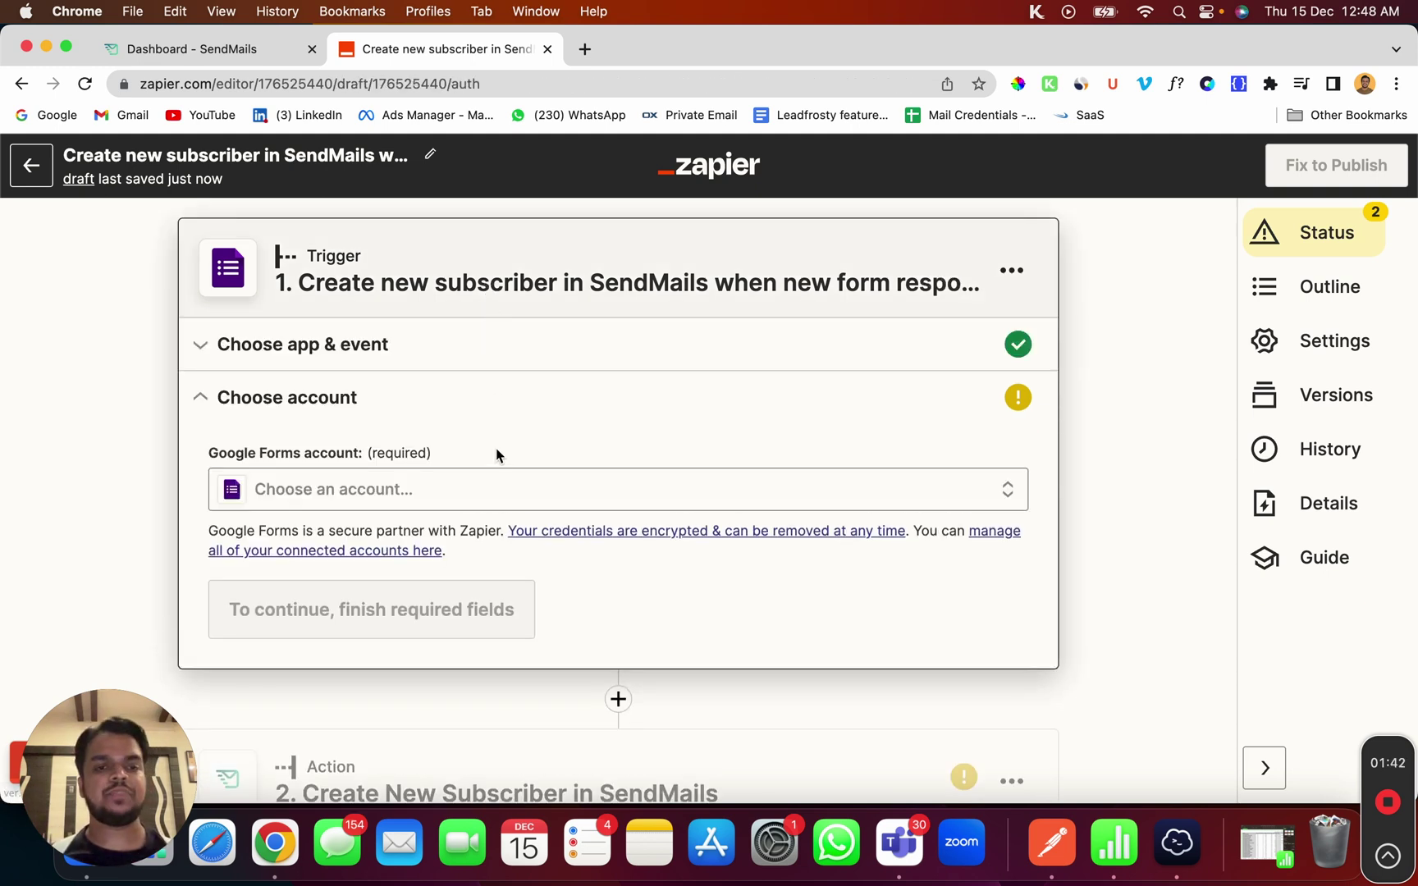
Connect the existing Google Forms account to the trigger and continue
click(496, 500)
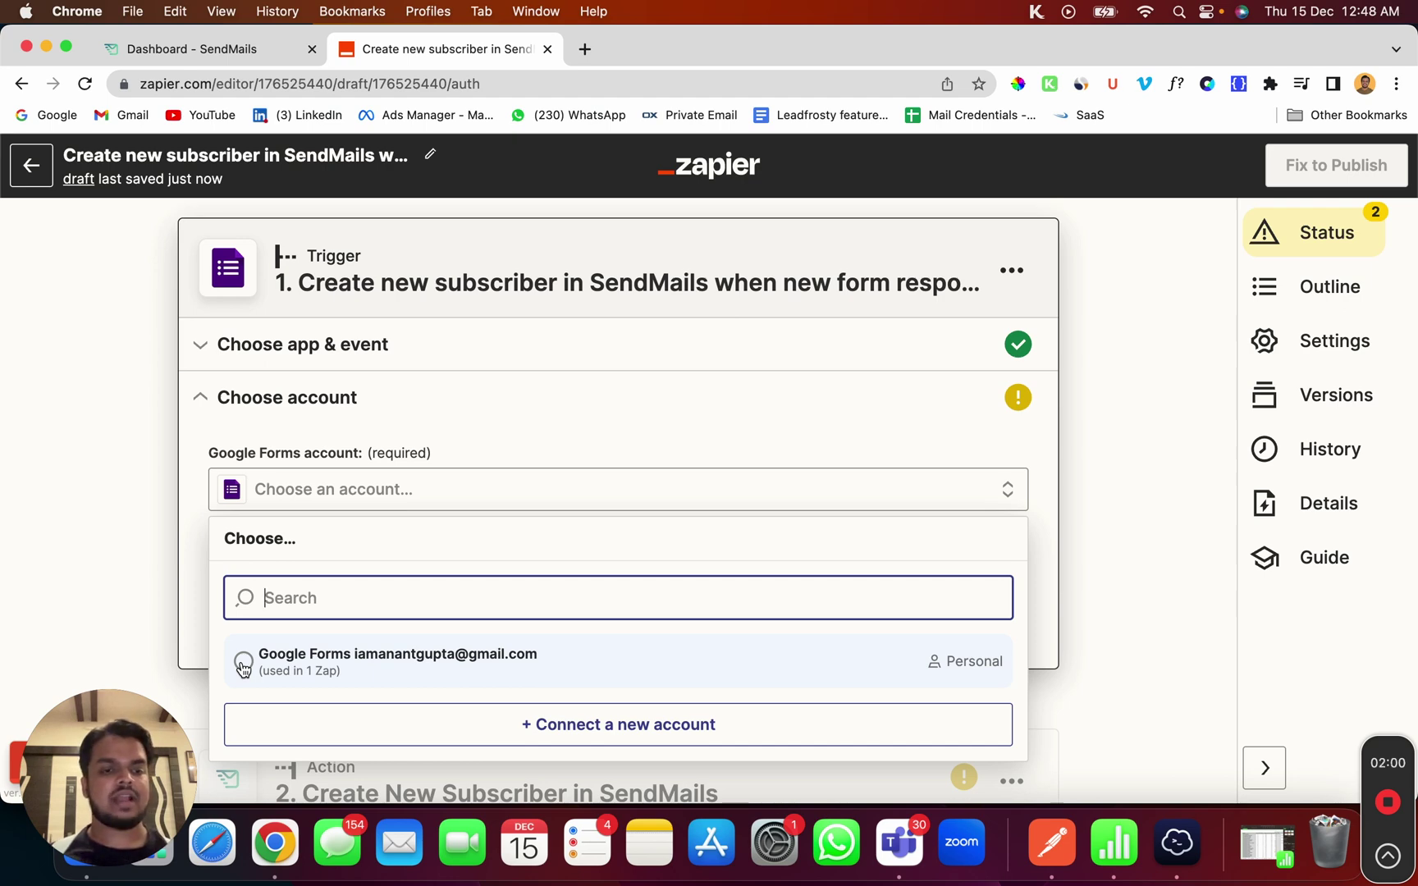
click(242, 662)
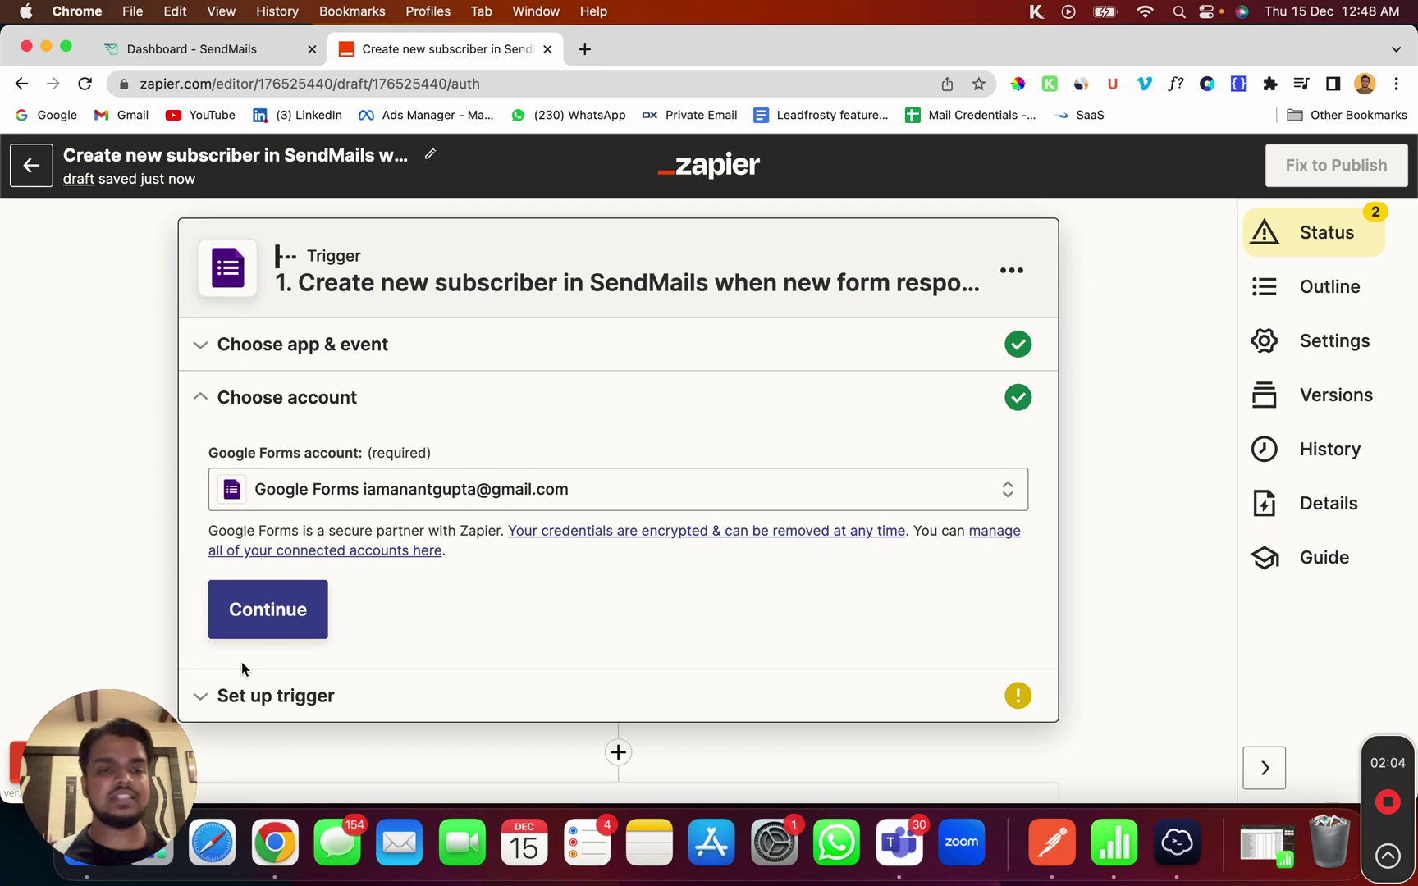
click(386, 488)
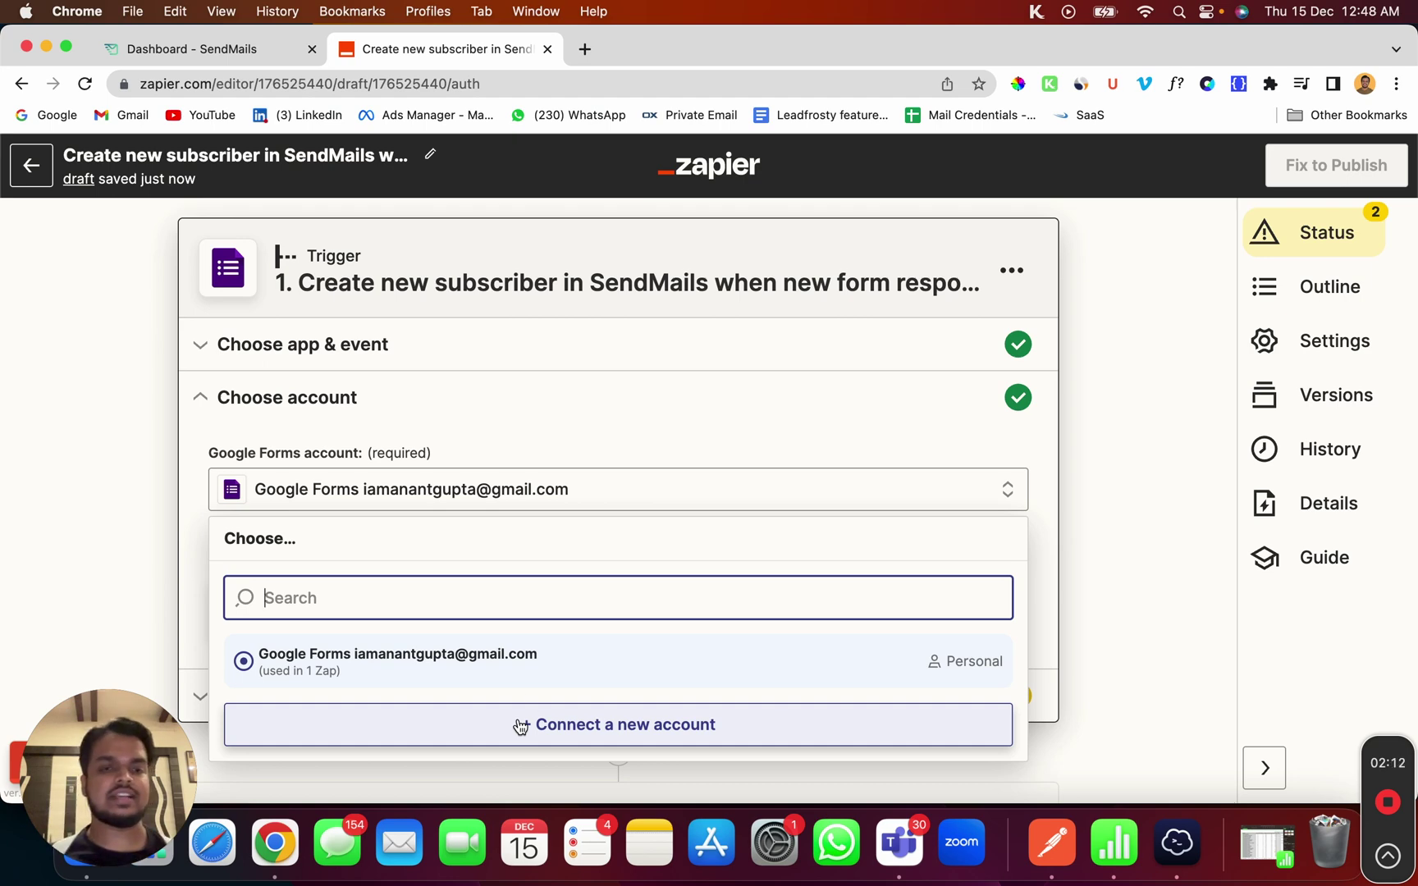
click(607, 433)
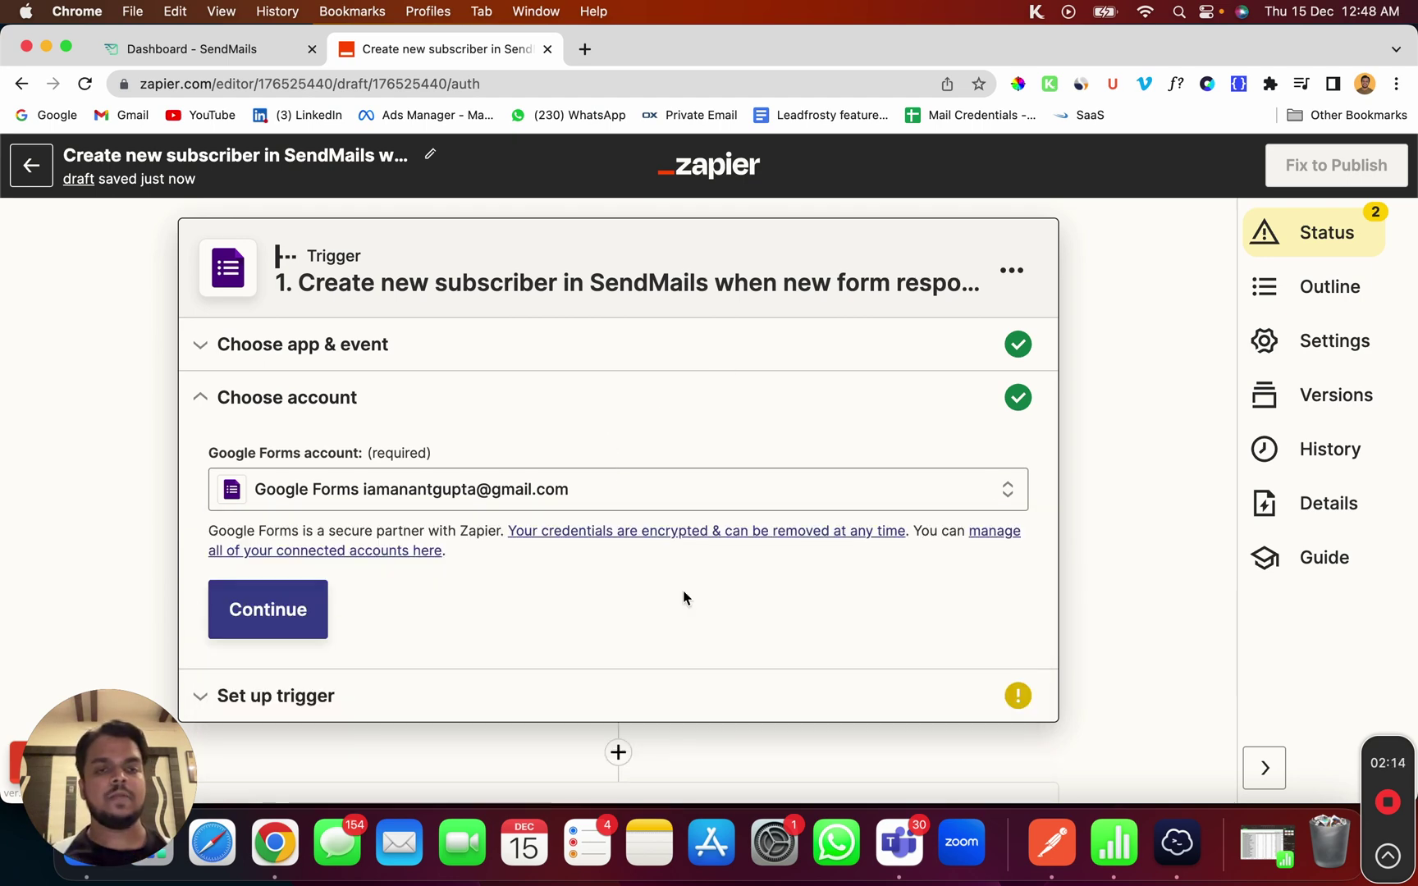
scroll(594, 523, down, 1)
scroll(594, 523, down, 2)
click(402, 595)
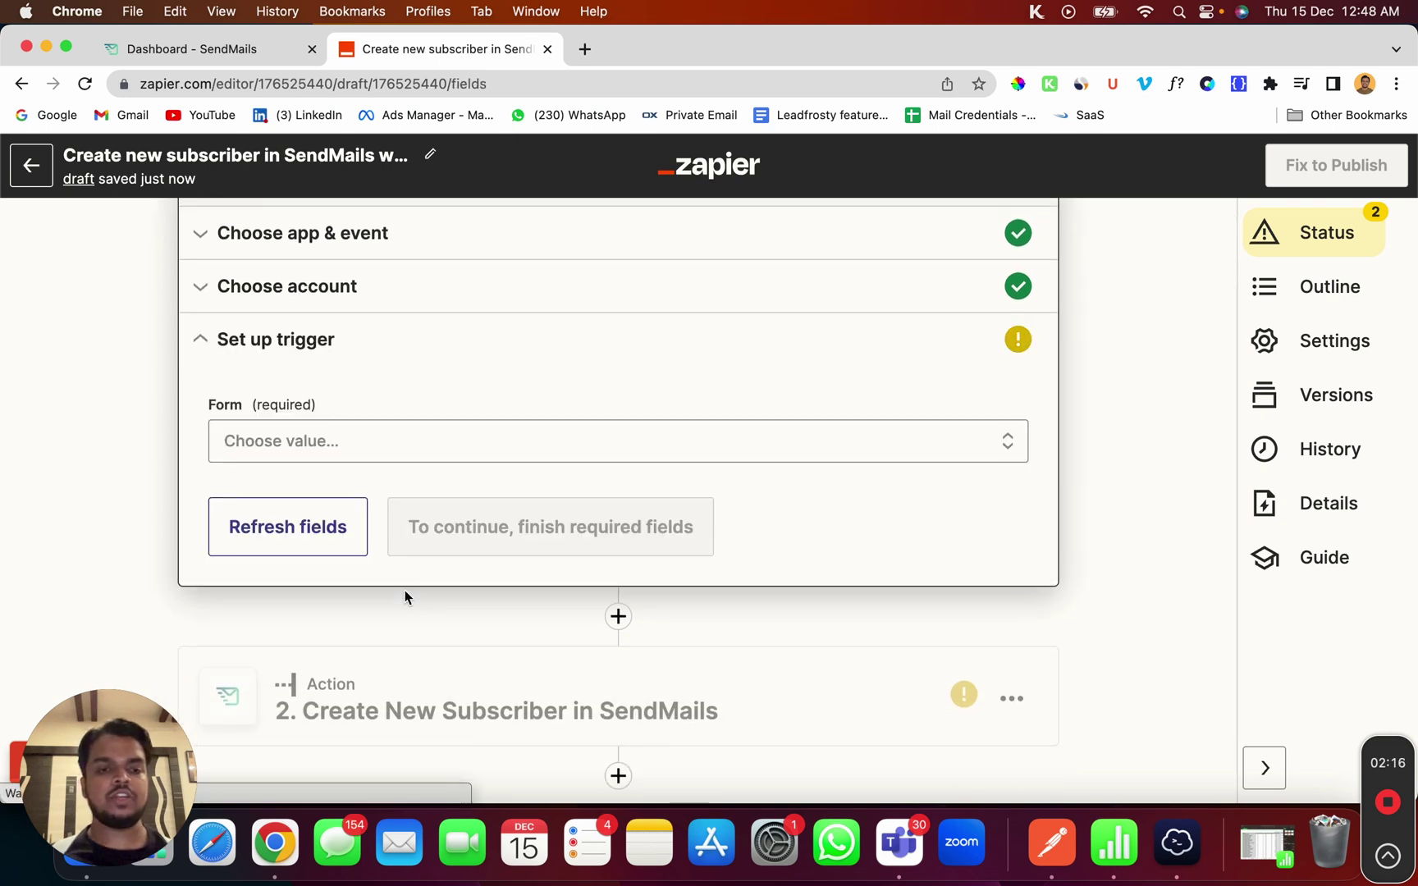
Select Test SendMails form as the trigger form and open a new browser tab
click(406, 444)
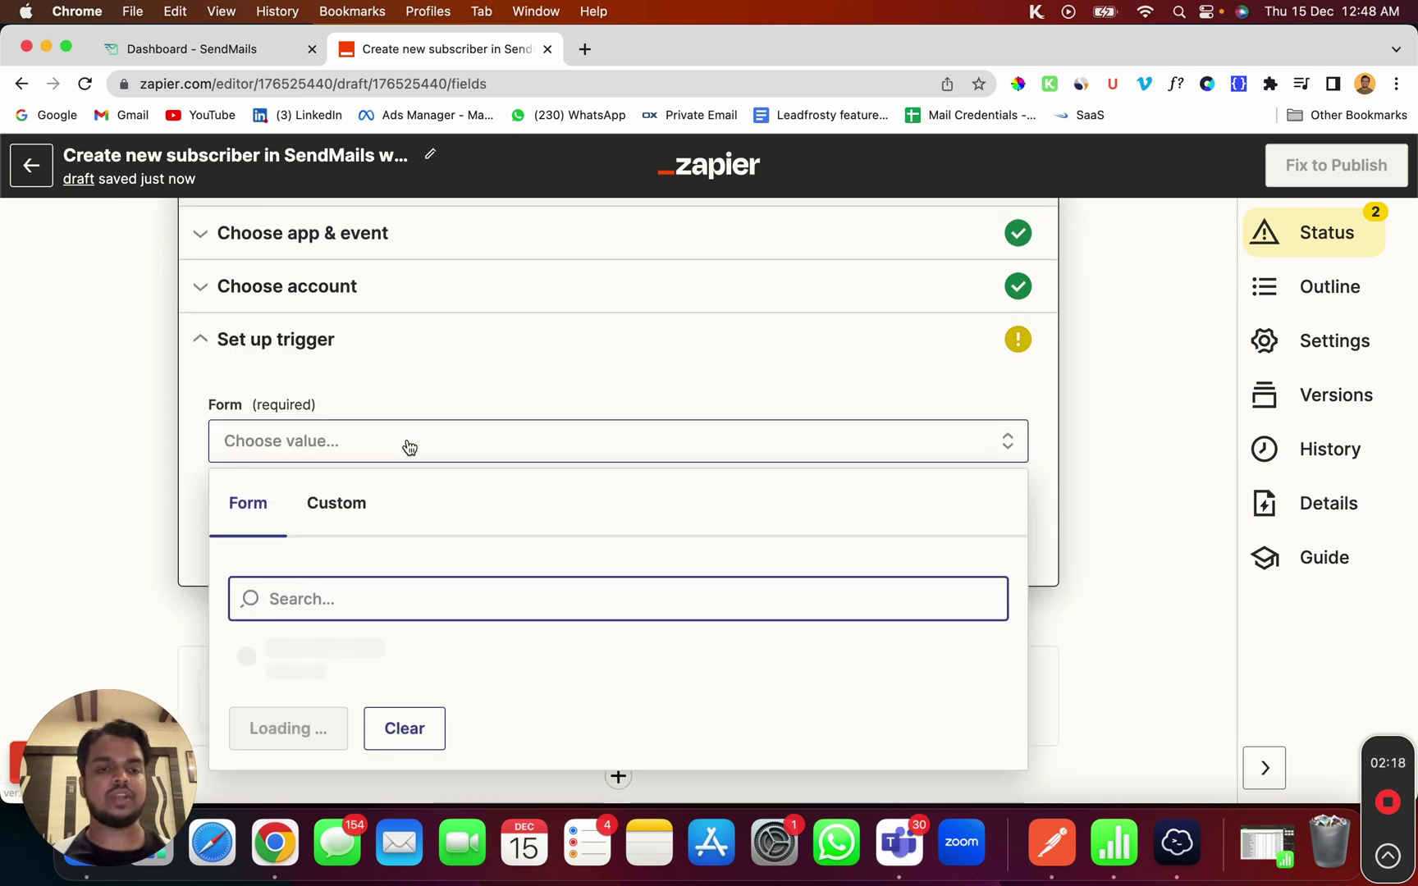
click(410, 644)
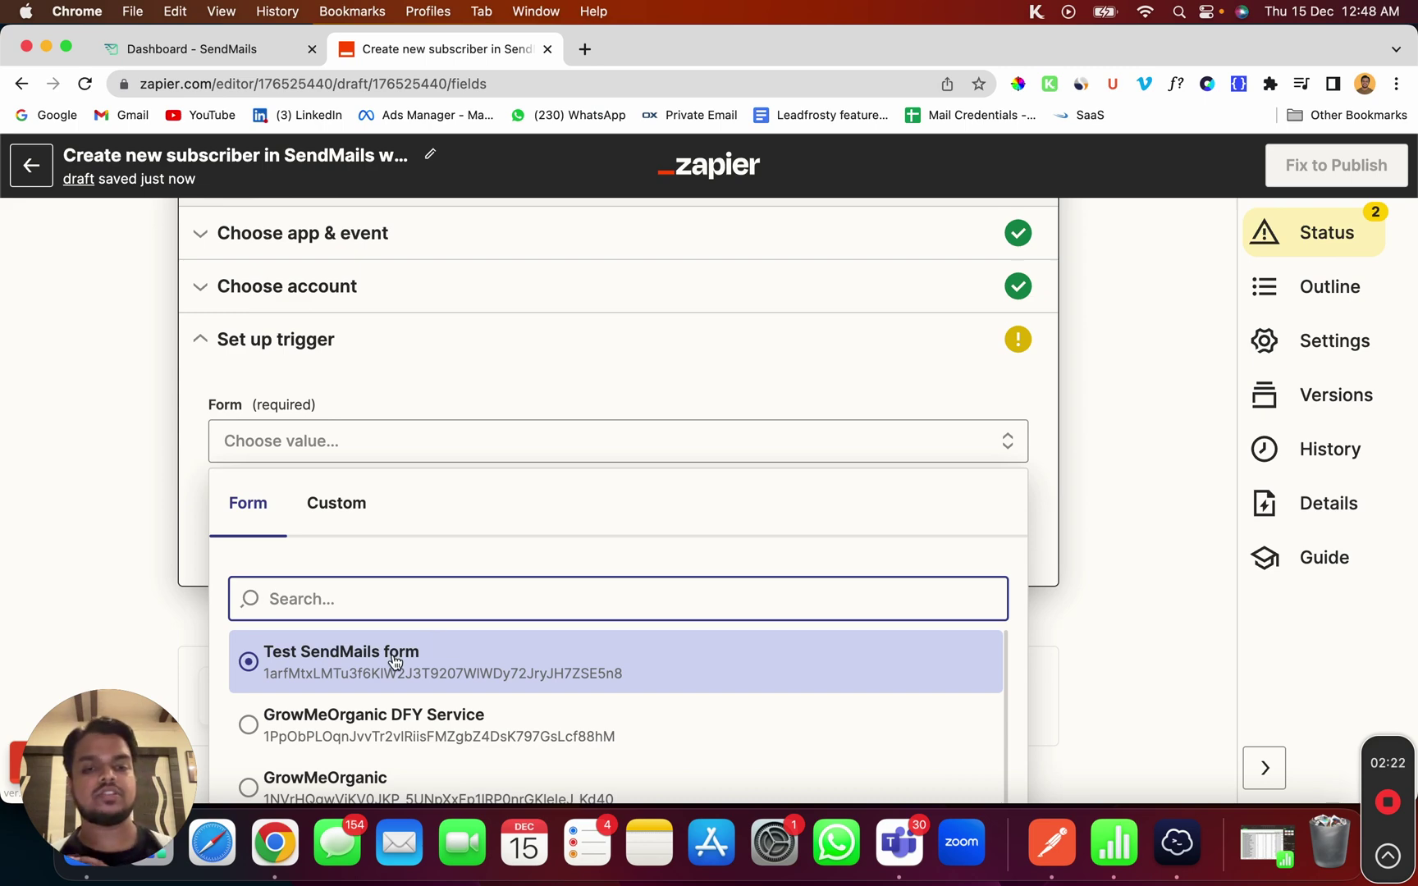
click(583, 49)
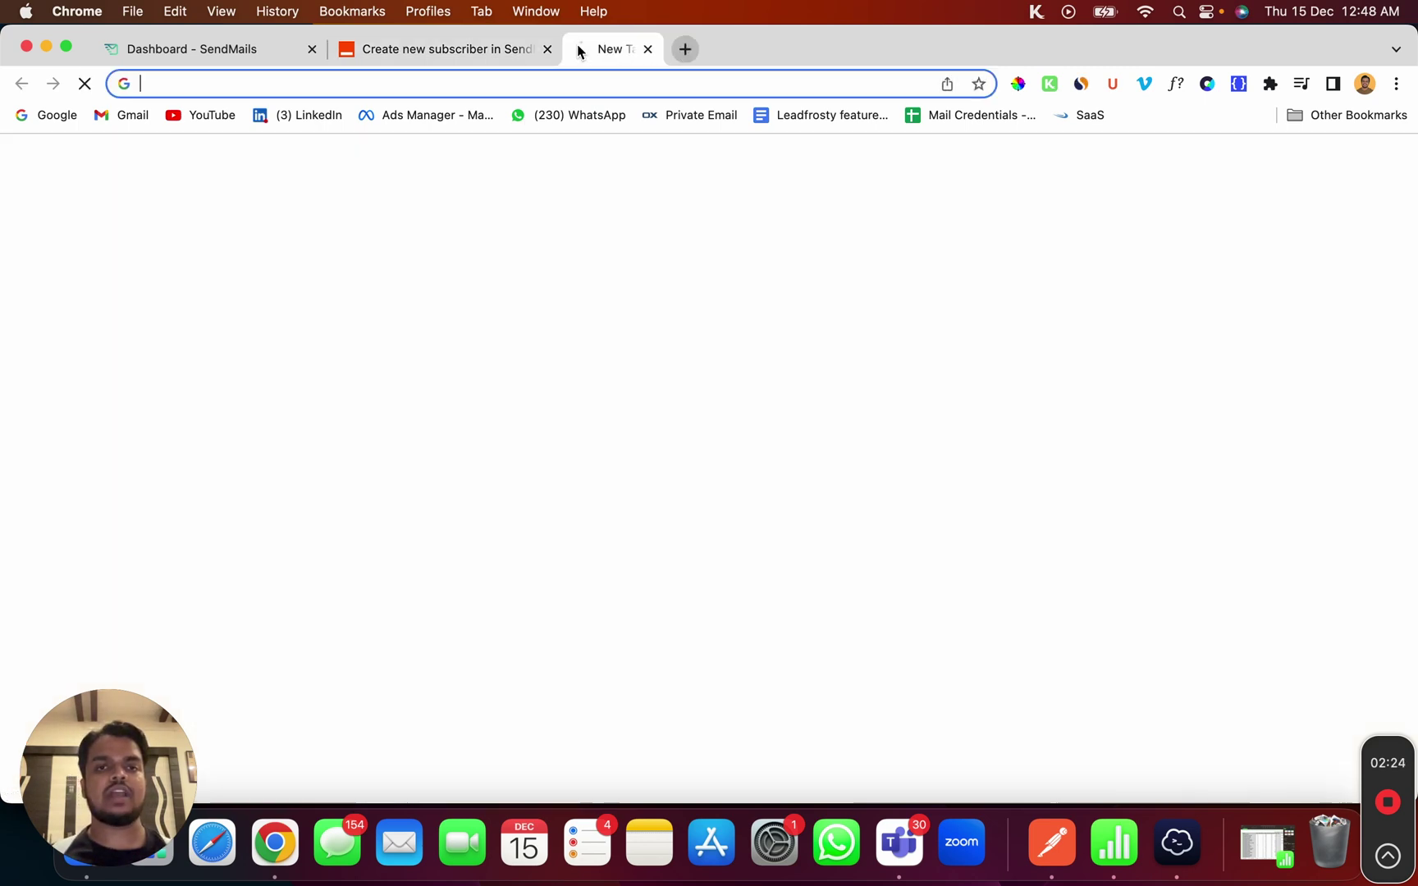
Open the Test SendMails form via the 'test' address-bar suggestion, then go back to Zapier
text(test)
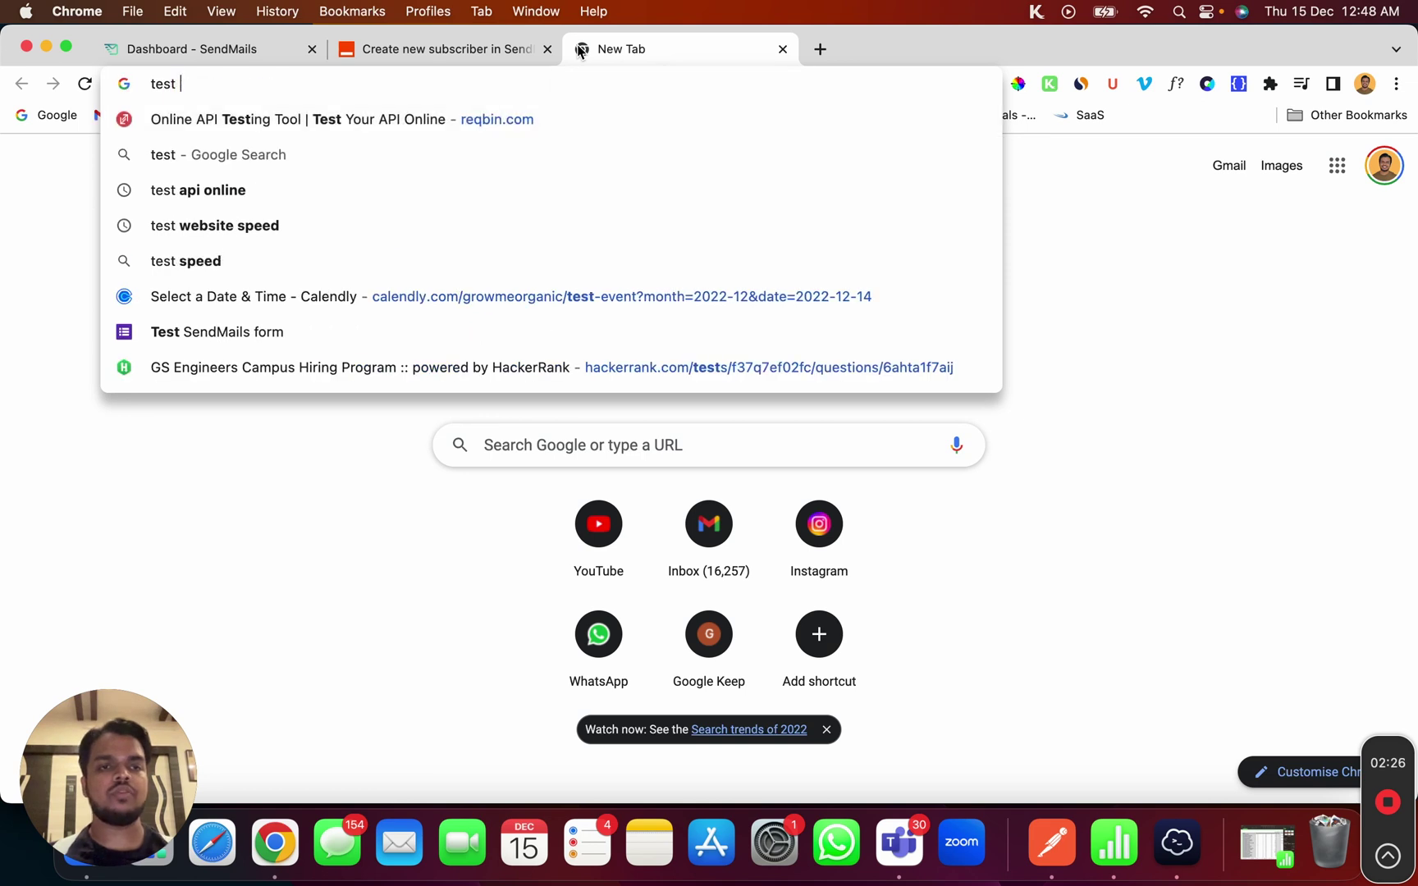
click(208, 332)
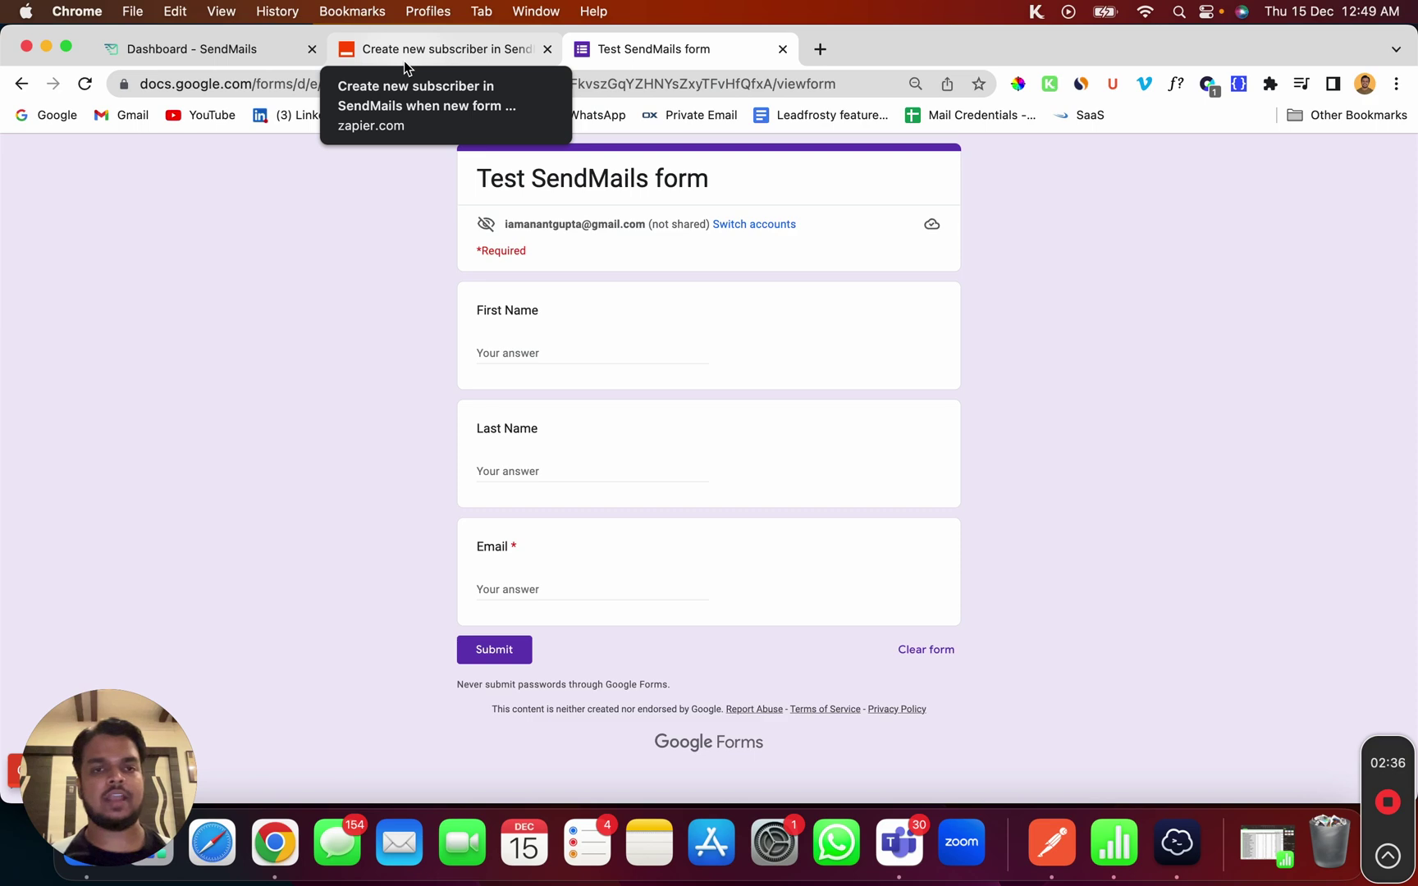
click(417, 58)
Confirm Test SendMails form as the trigger form and continue to the Test trigger step
scroll(469, 525, down, 3)
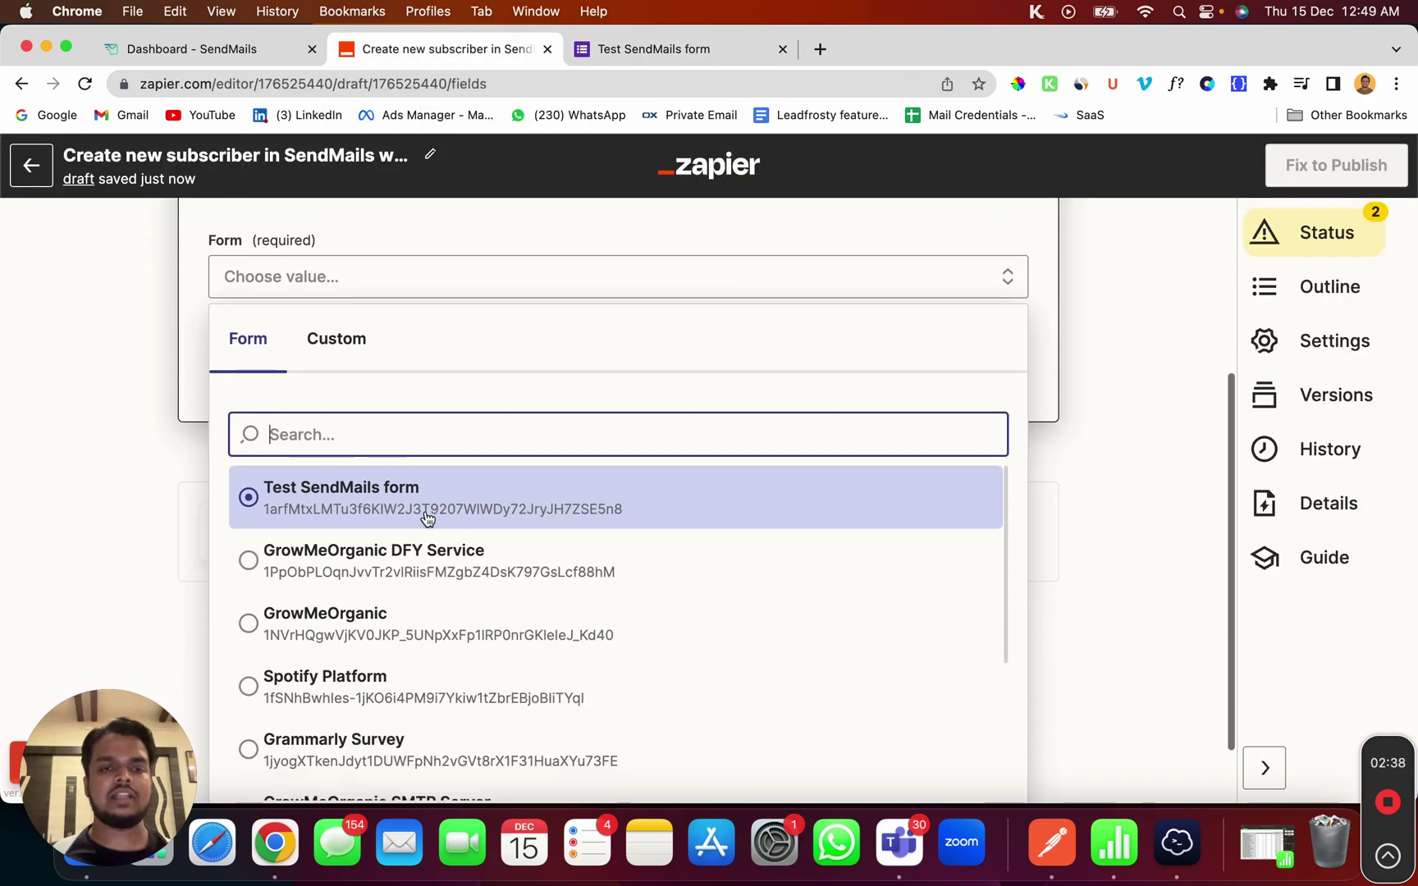
click(443, 513)
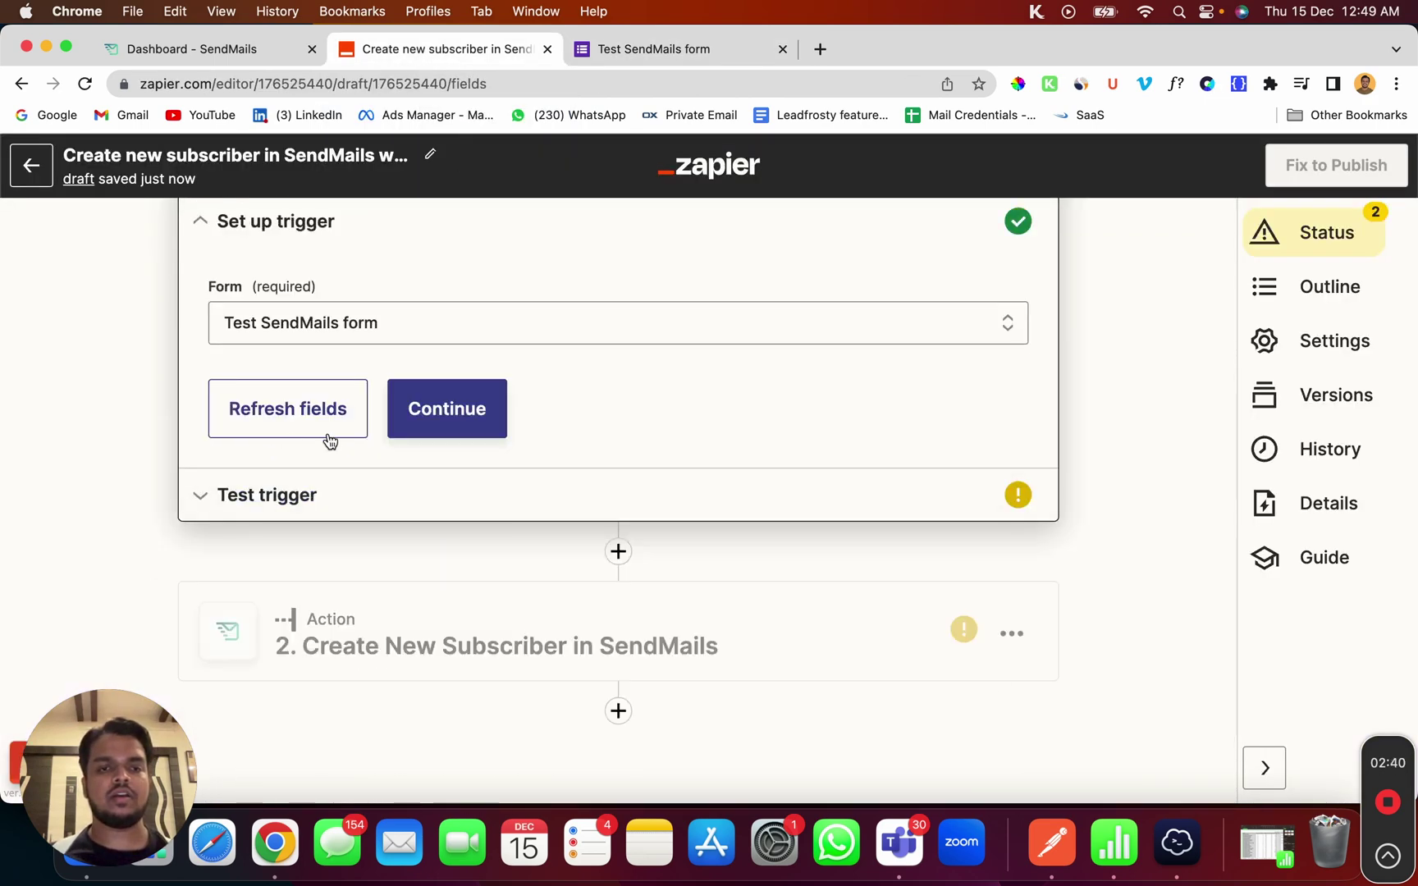
click(332, 497)
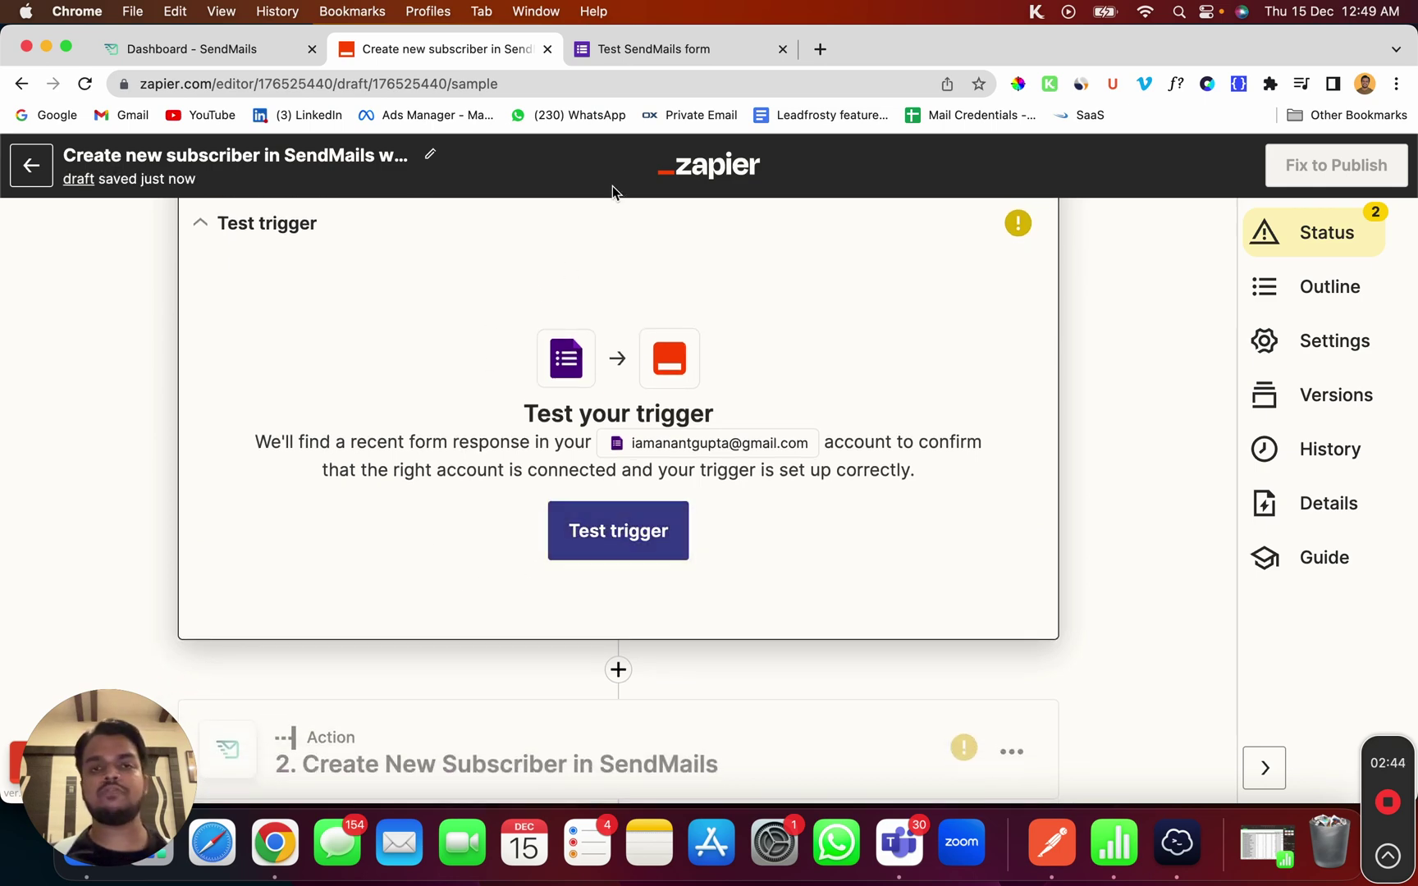
Fill the Test SendMails form with saved name details and a new email address, then submit it
click(639, 46)
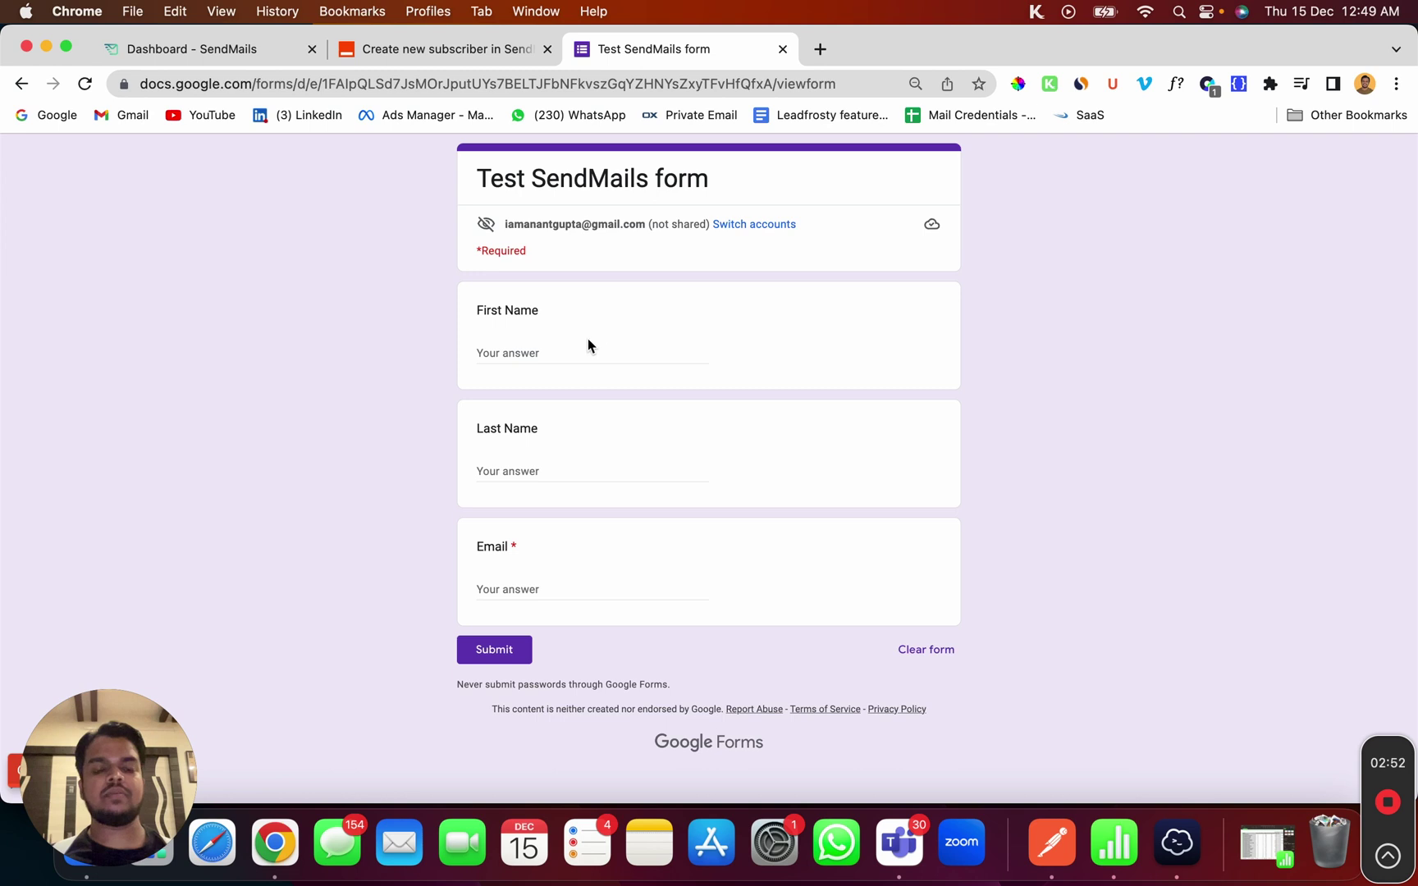
click(567, 351)
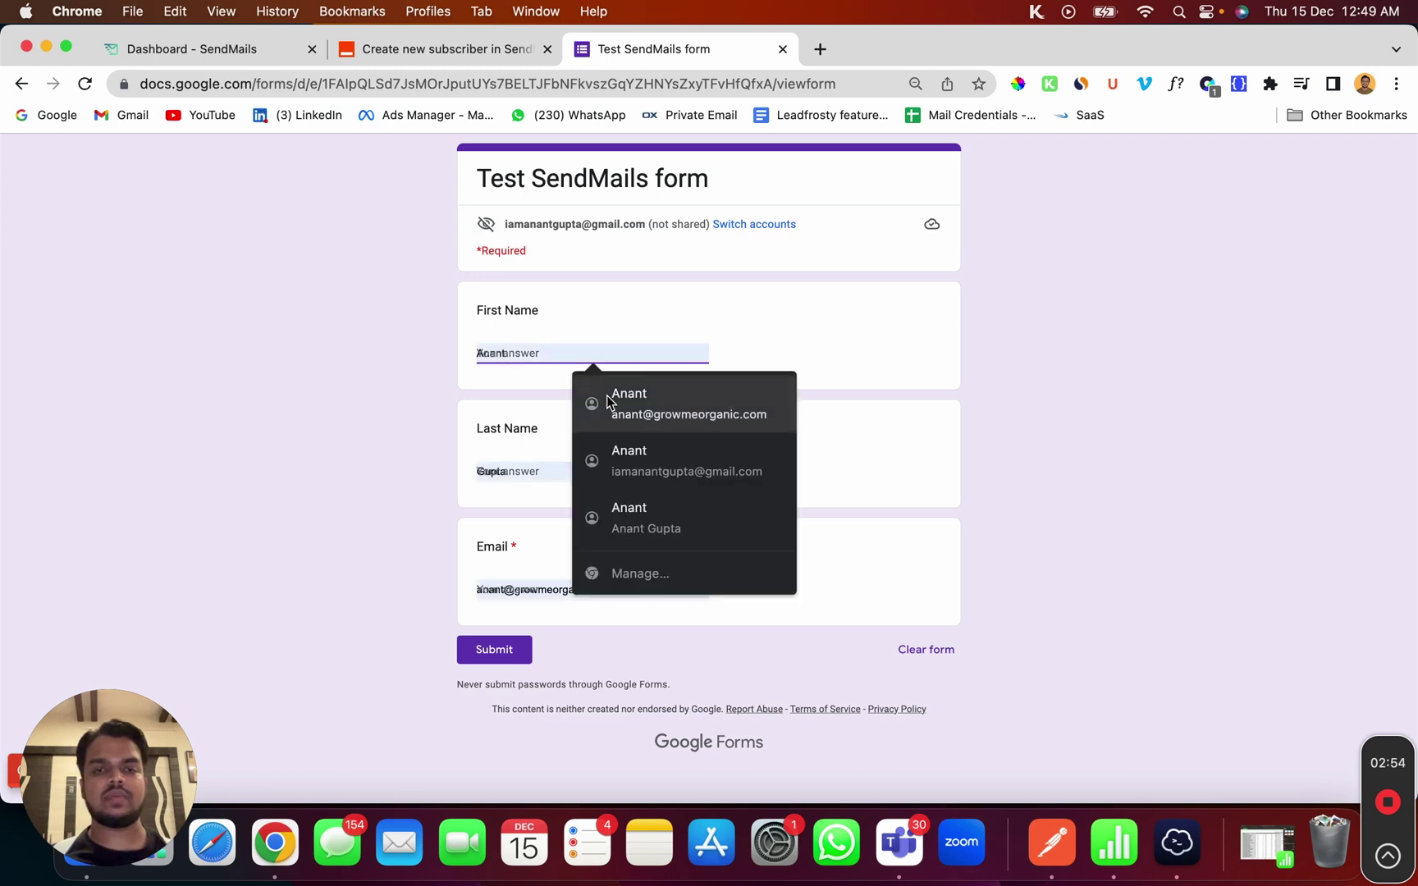
click(606, 400)
double_click(514, 589)
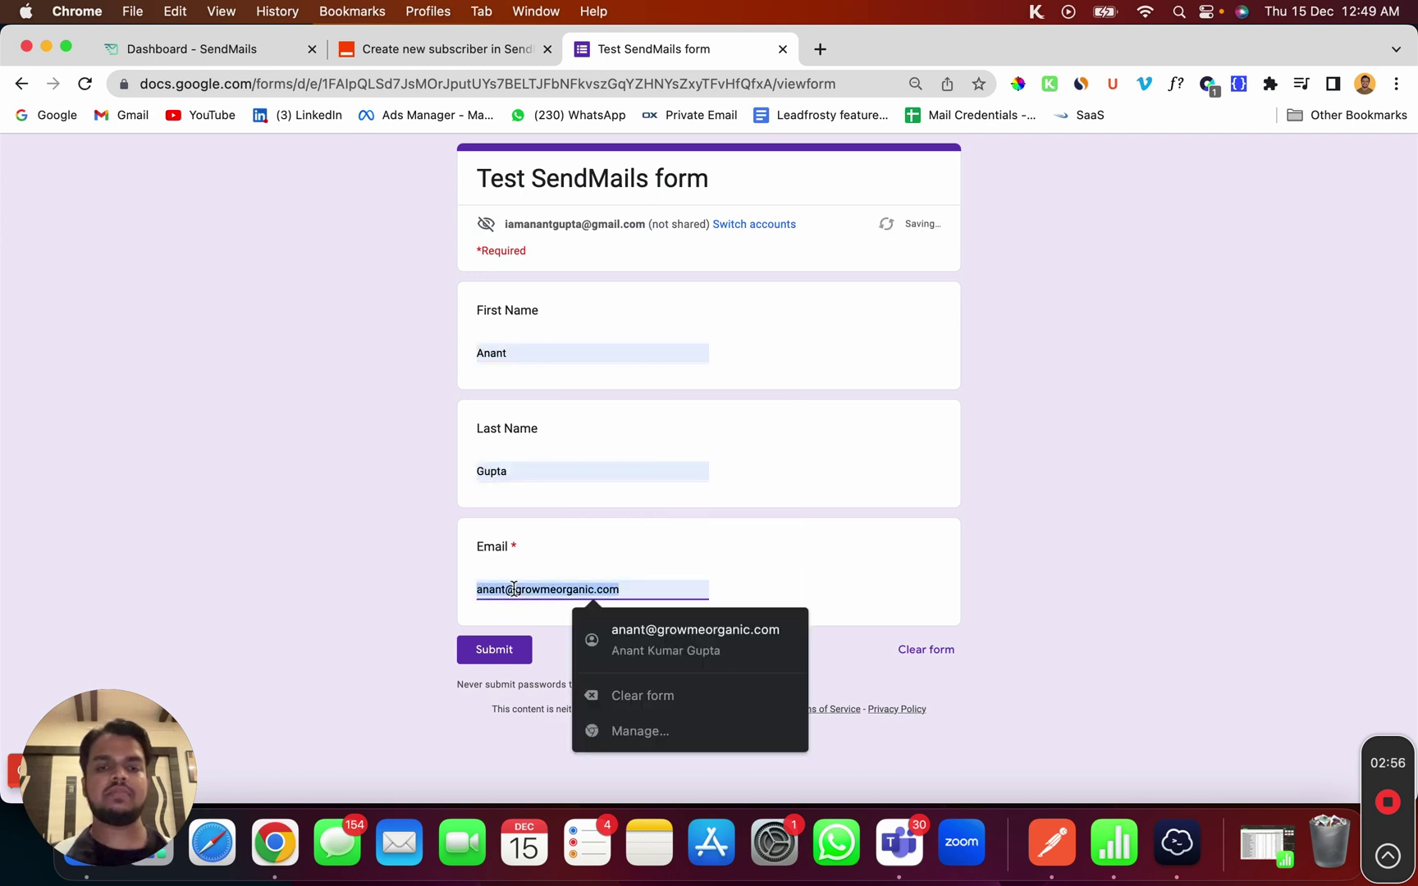
key(BackSpace)
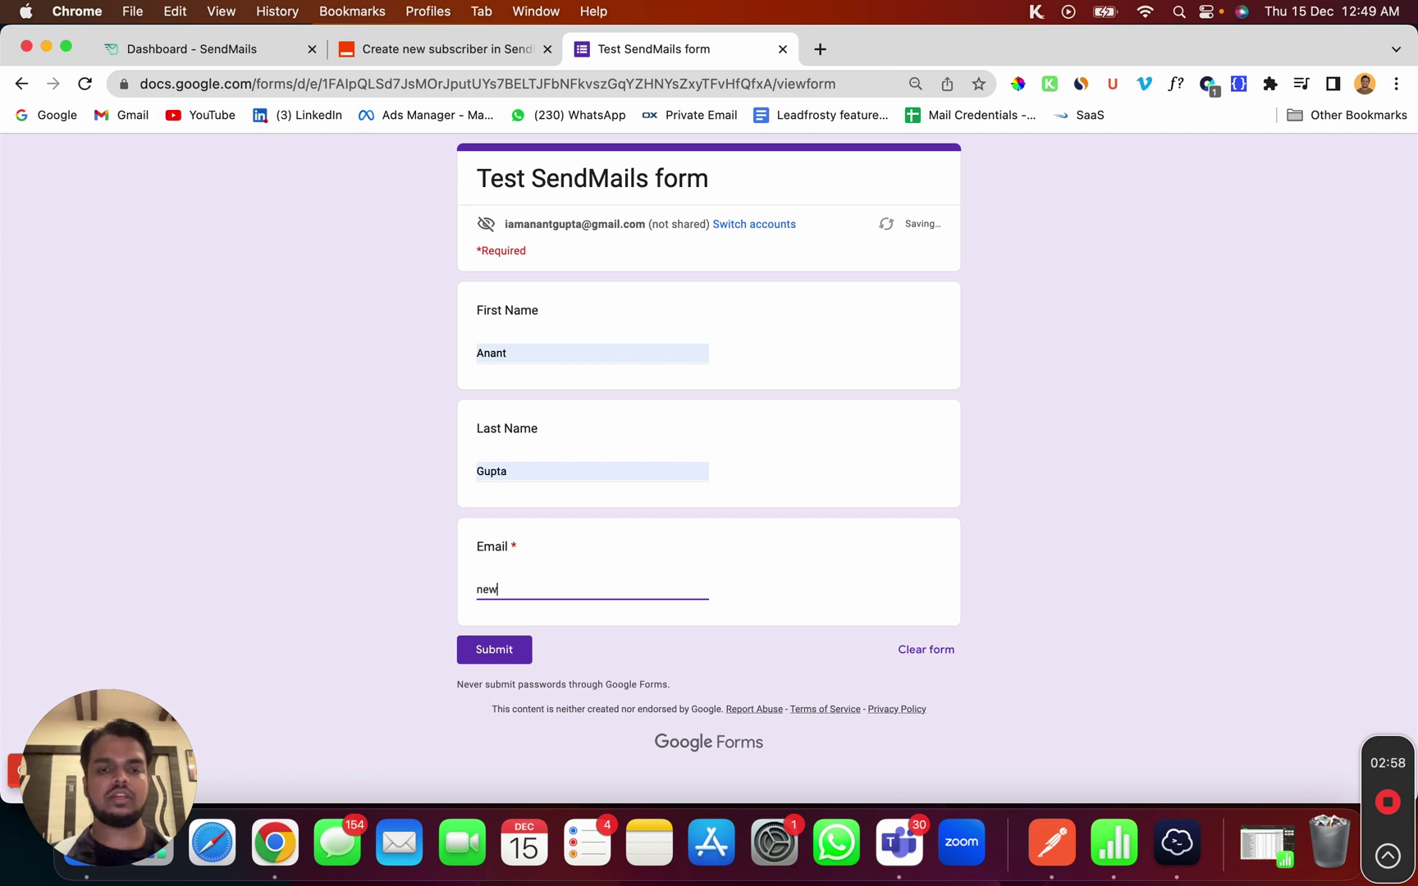
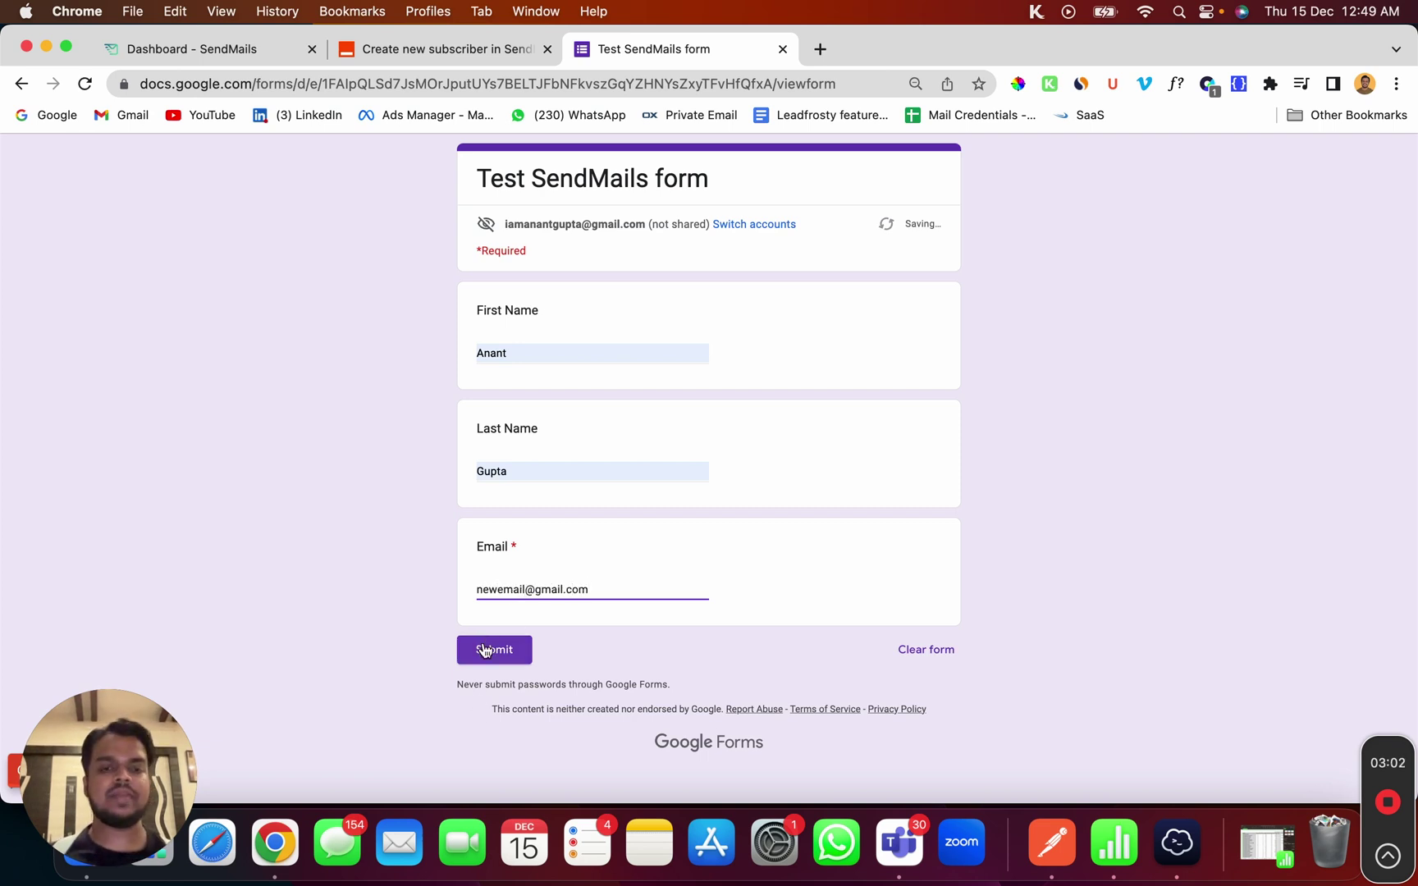
click(483, 652)
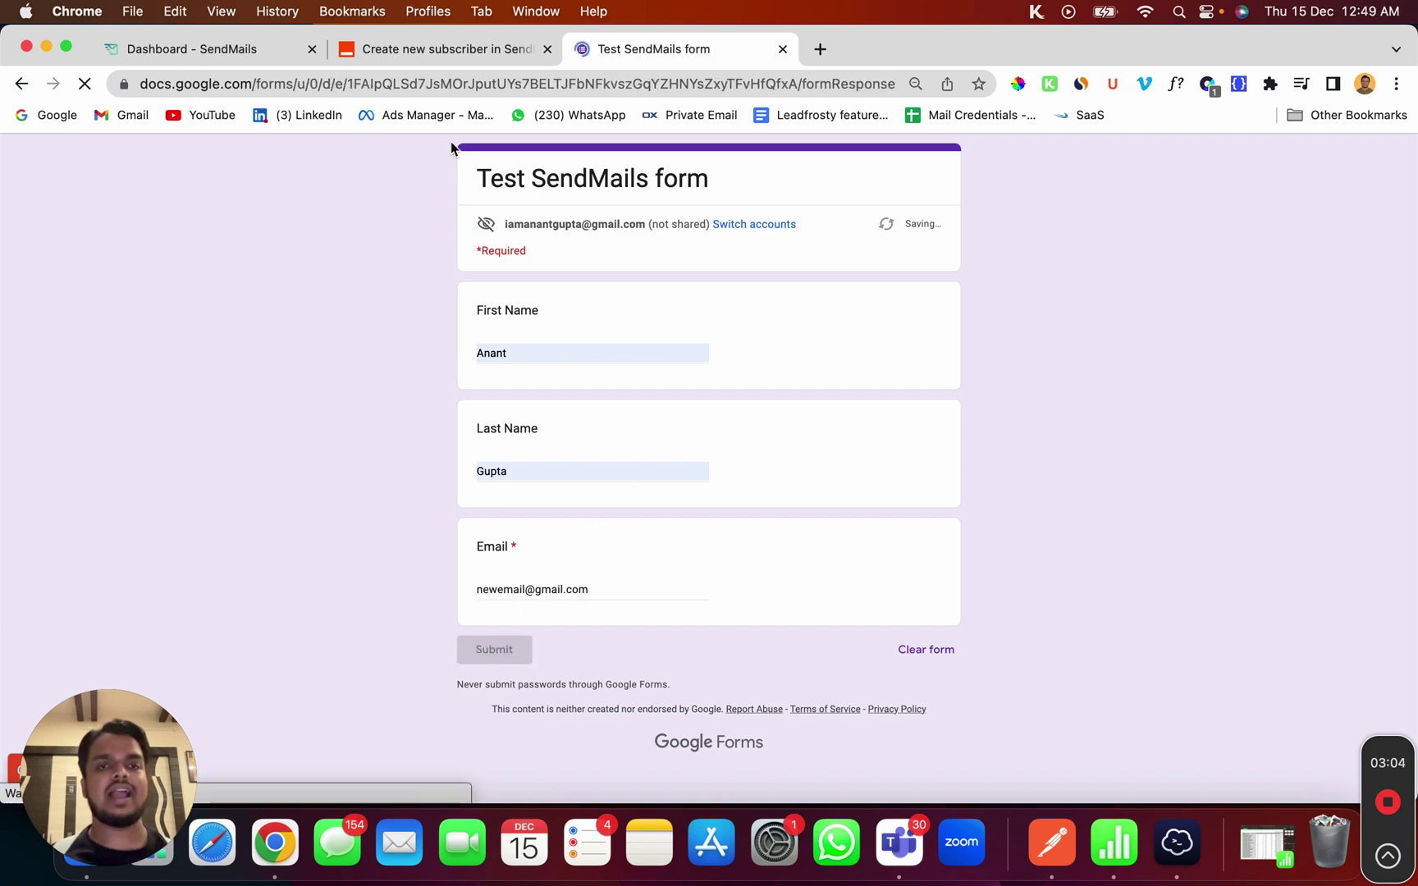
click(414, 49)
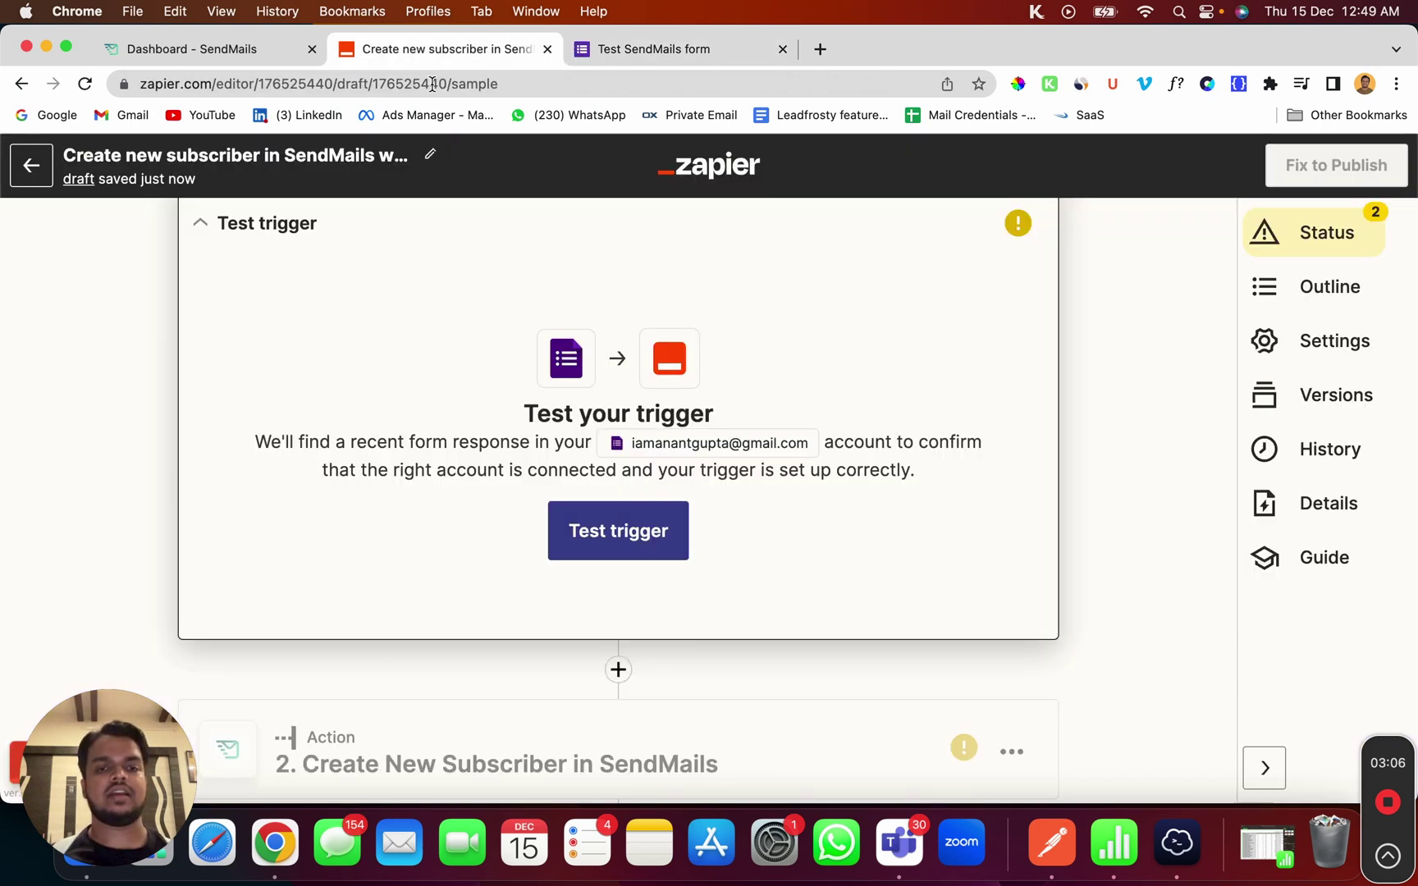
Run the trigger test, confirm the fetched response shows the new email, and accept it
click(598, 525)
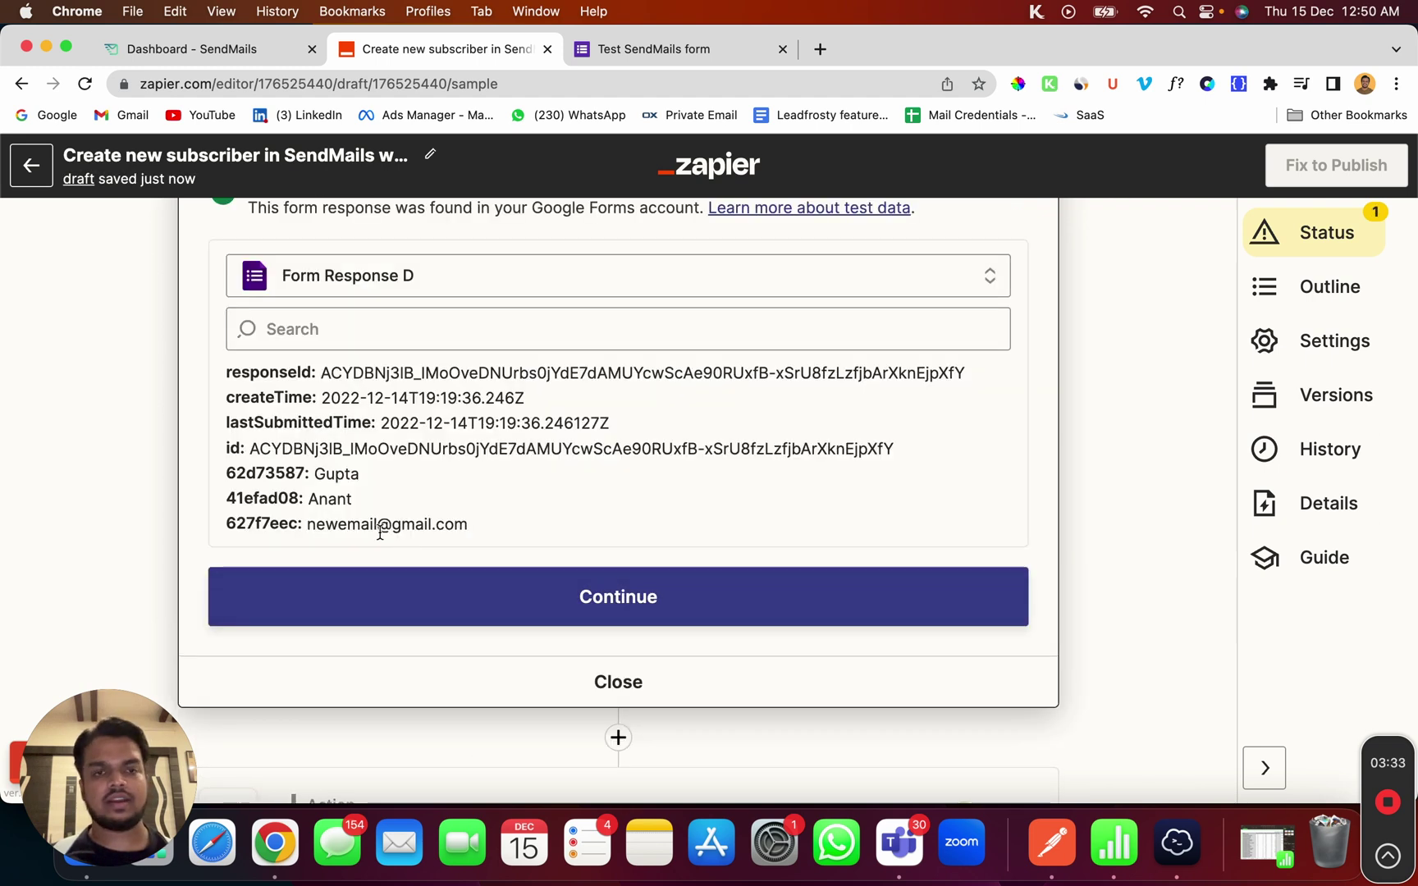
drag(316, 530, 563, 546)
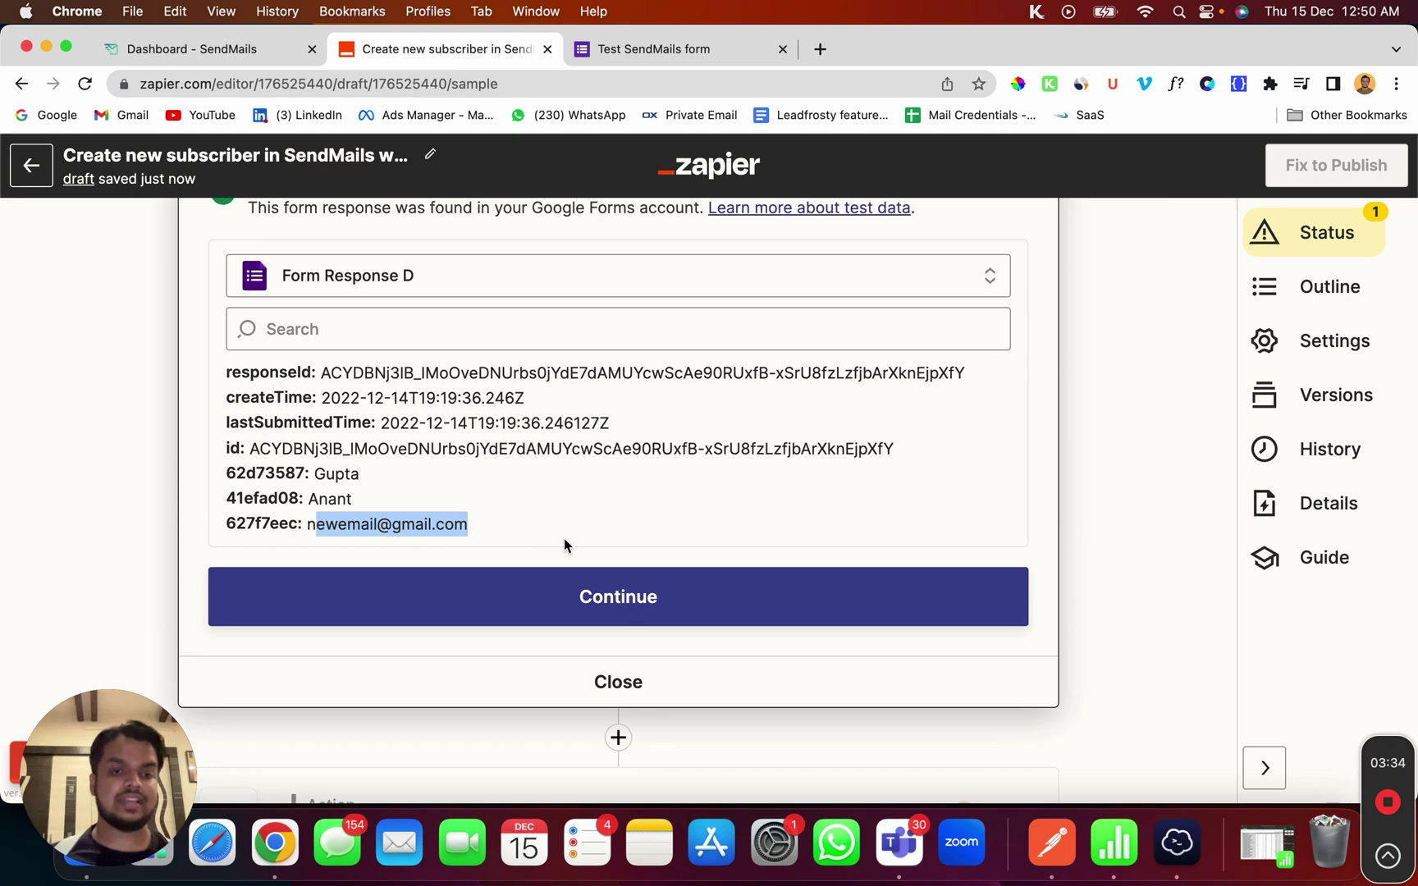
scroll(575, 543, down, 5)
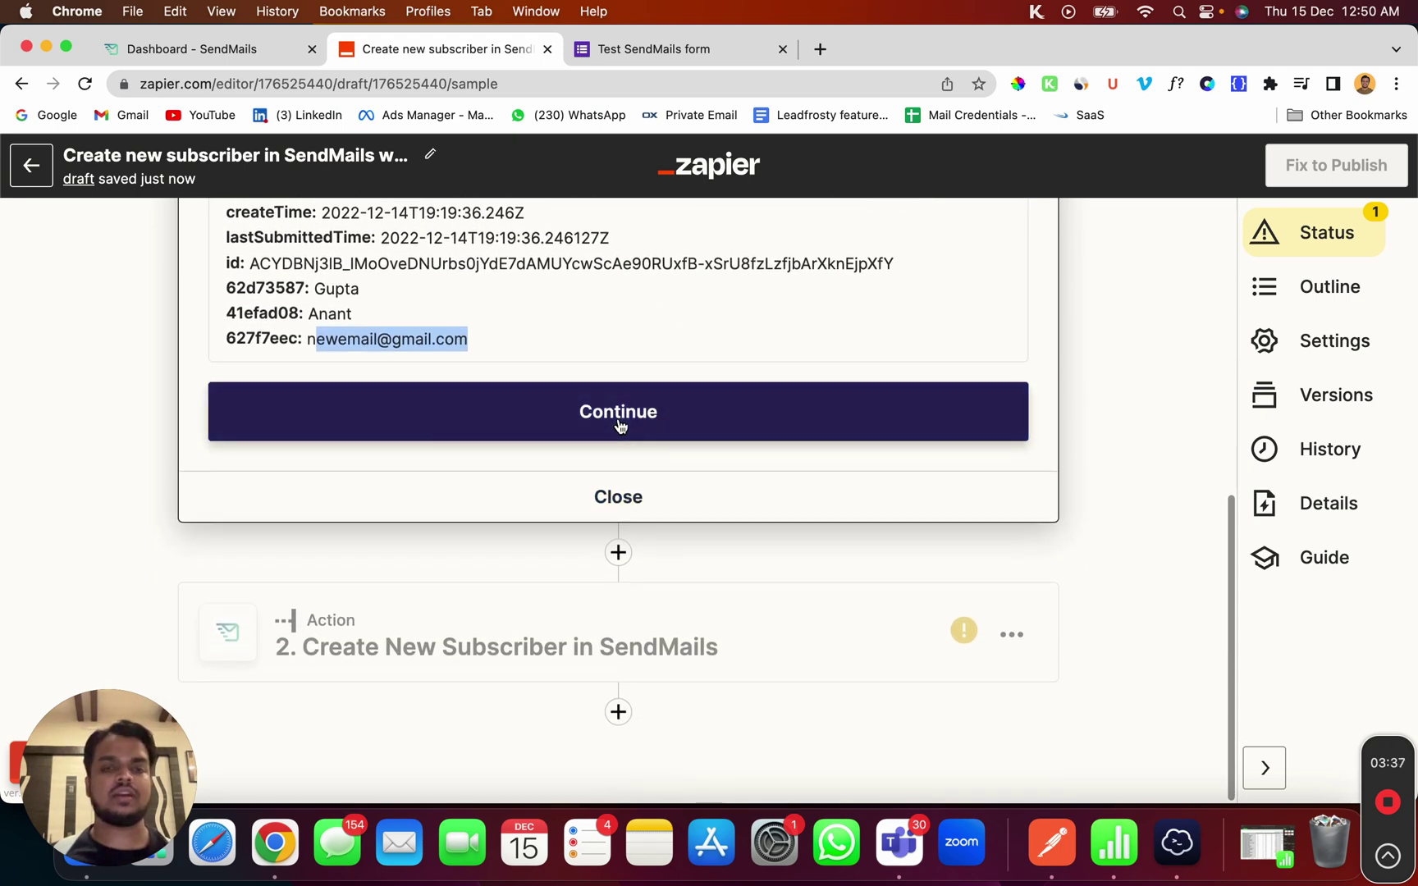
click(619, 421)
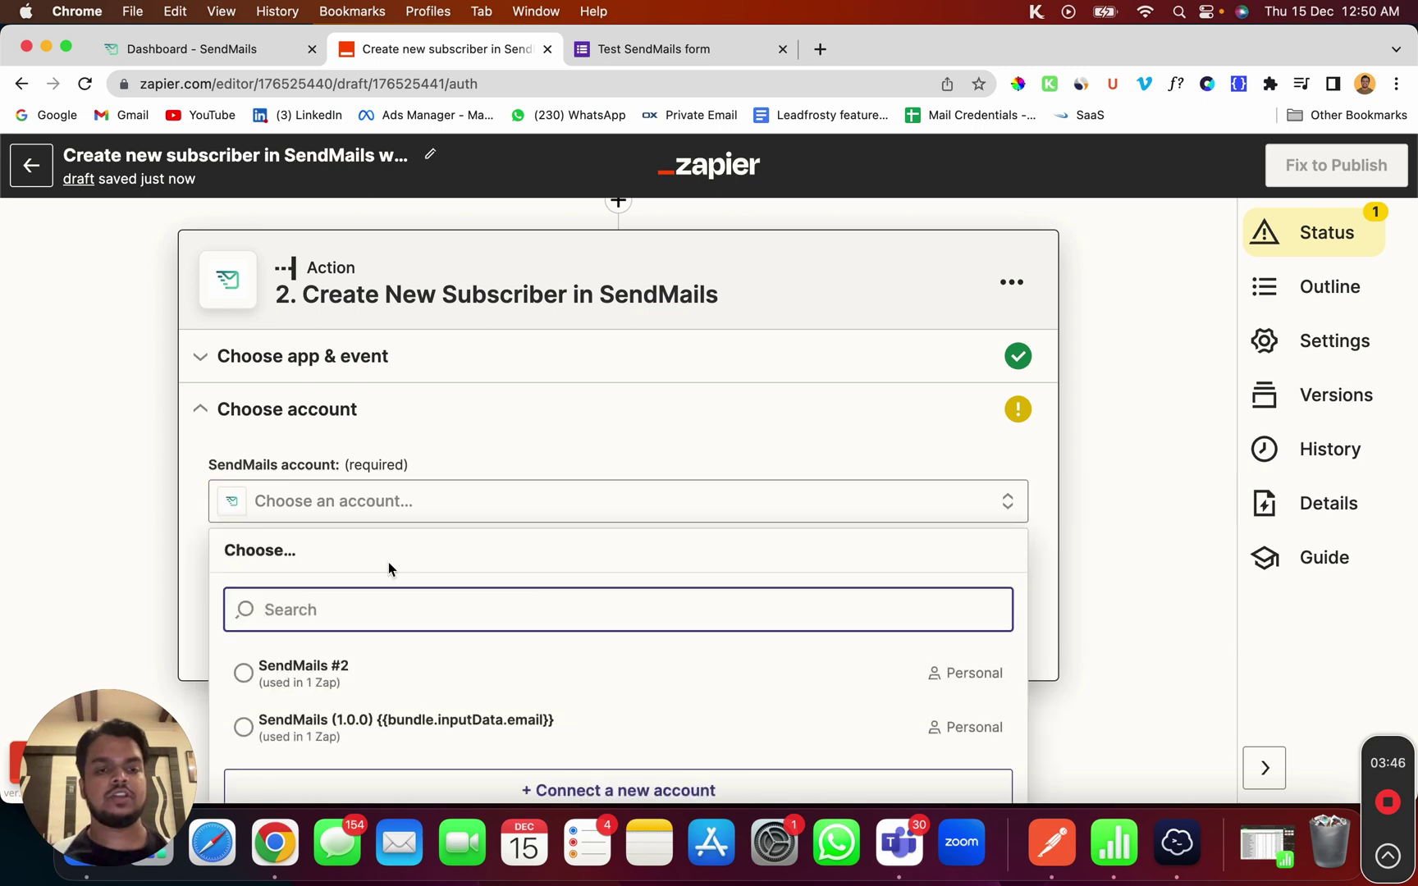
Choose + Connect a new account under the Create New Subscriber action's SendMails account
scroll(392, 607, down, 1)
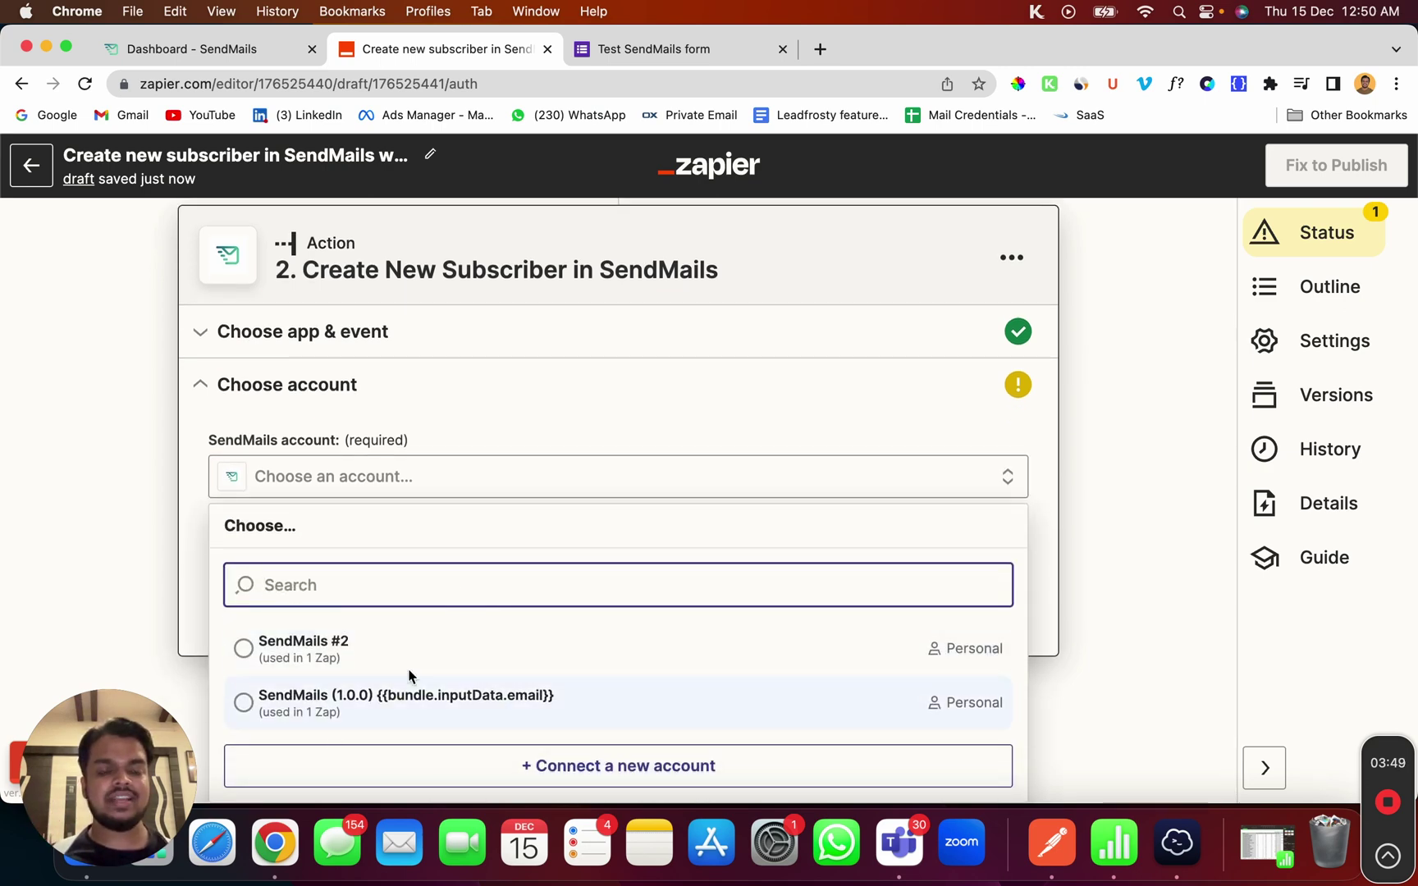
click(452, 767)
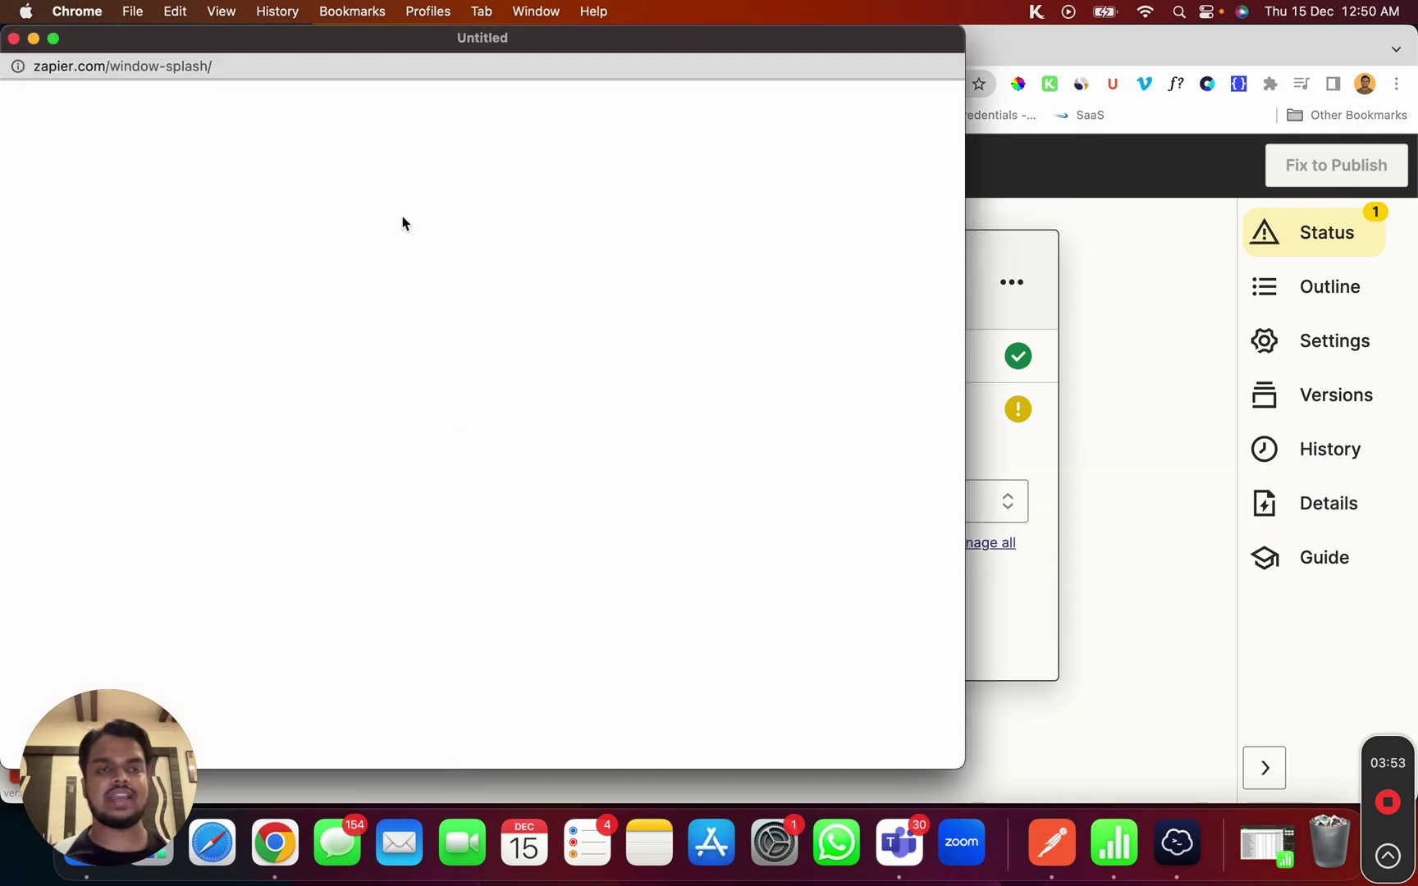
Move the SendMails authorization window aside and switch to the SendMails dashboard tab
drag(390, 43, 844, 69)
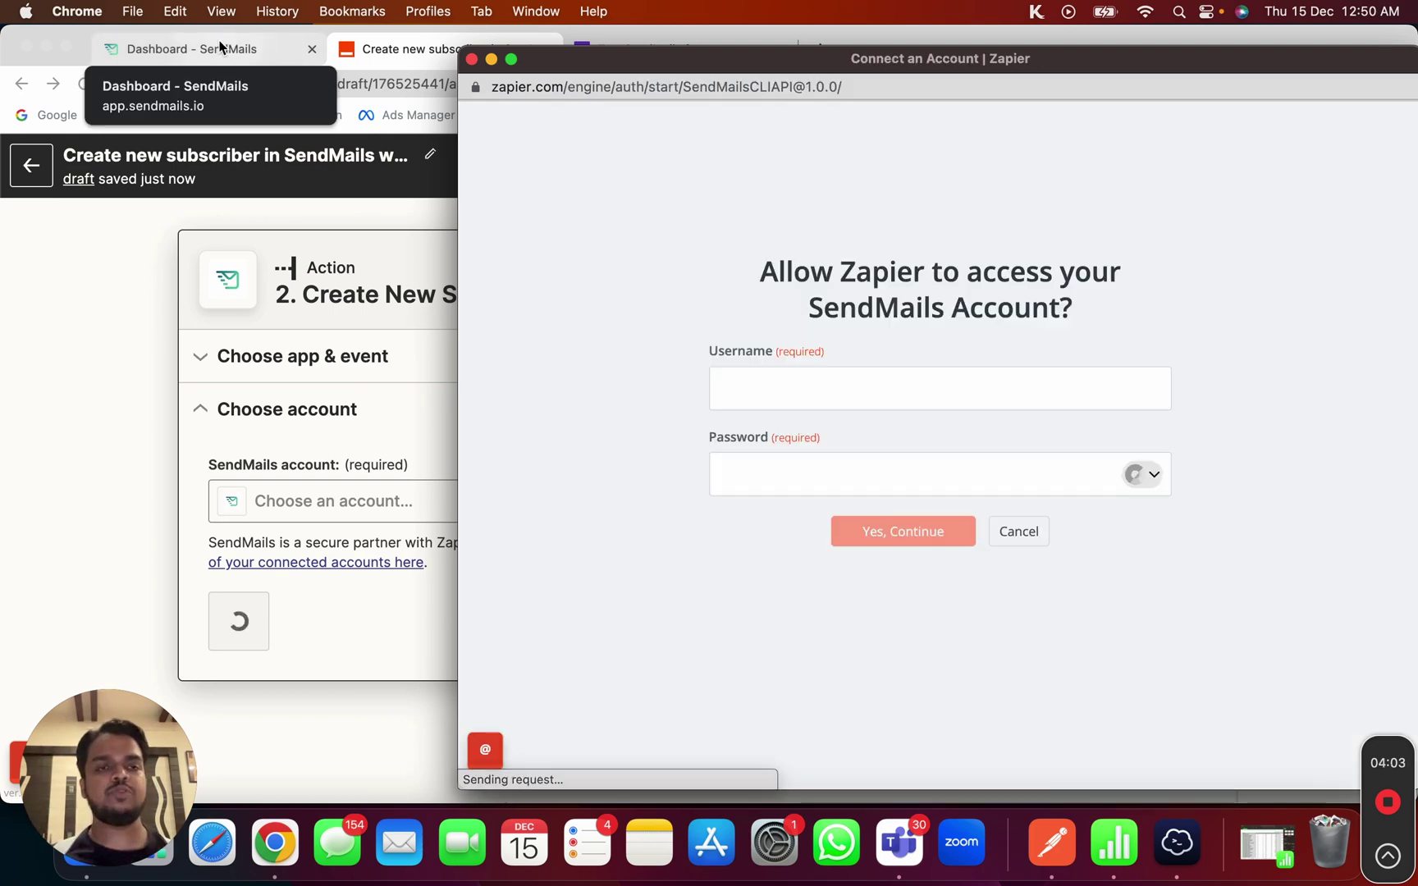
click(220, 47)
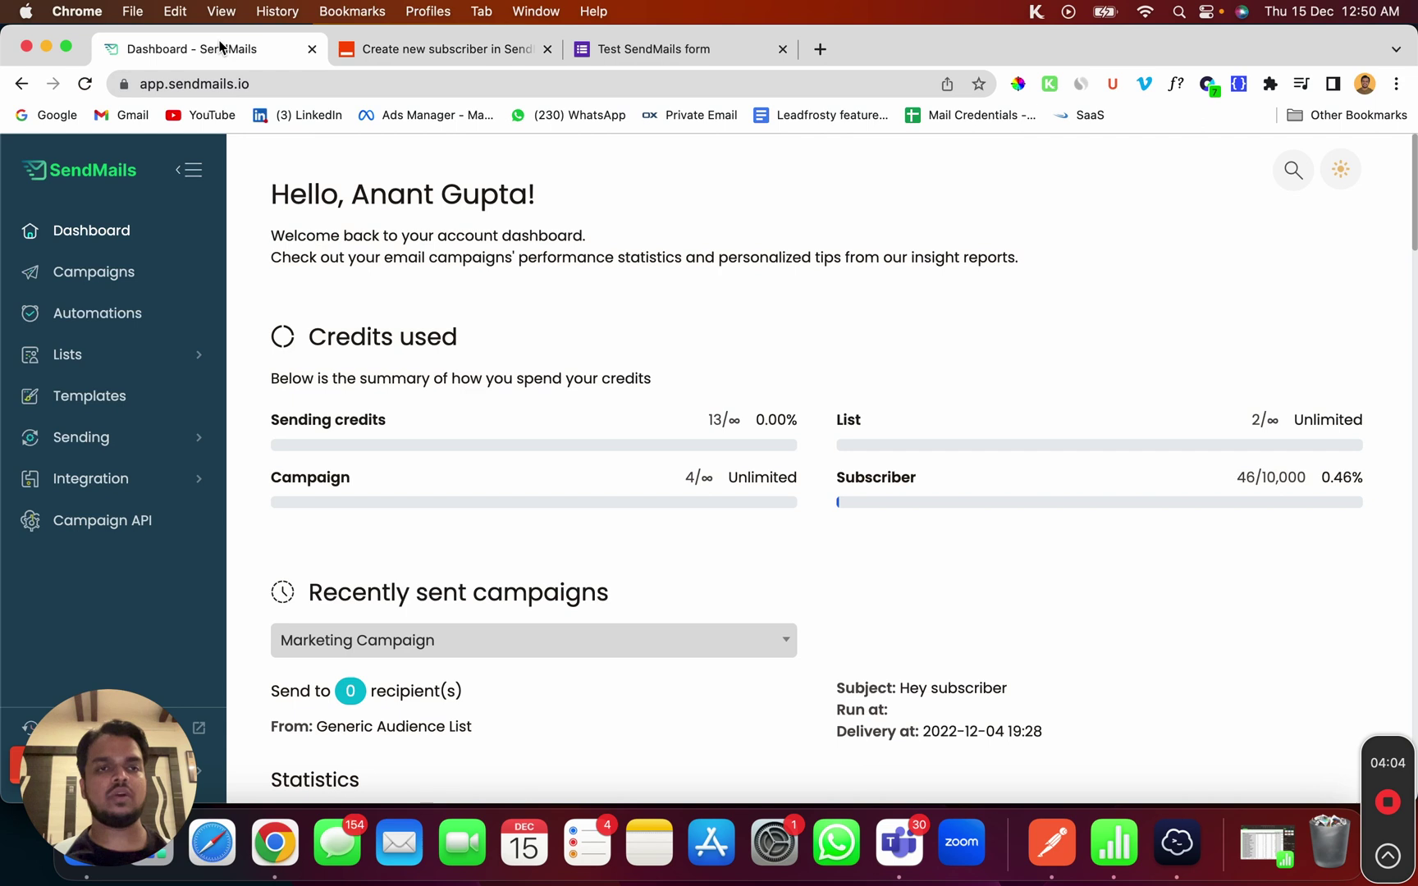
Copy the API token from SendMails' Campaign API page and bring the authorization window forward
click(125, 522)
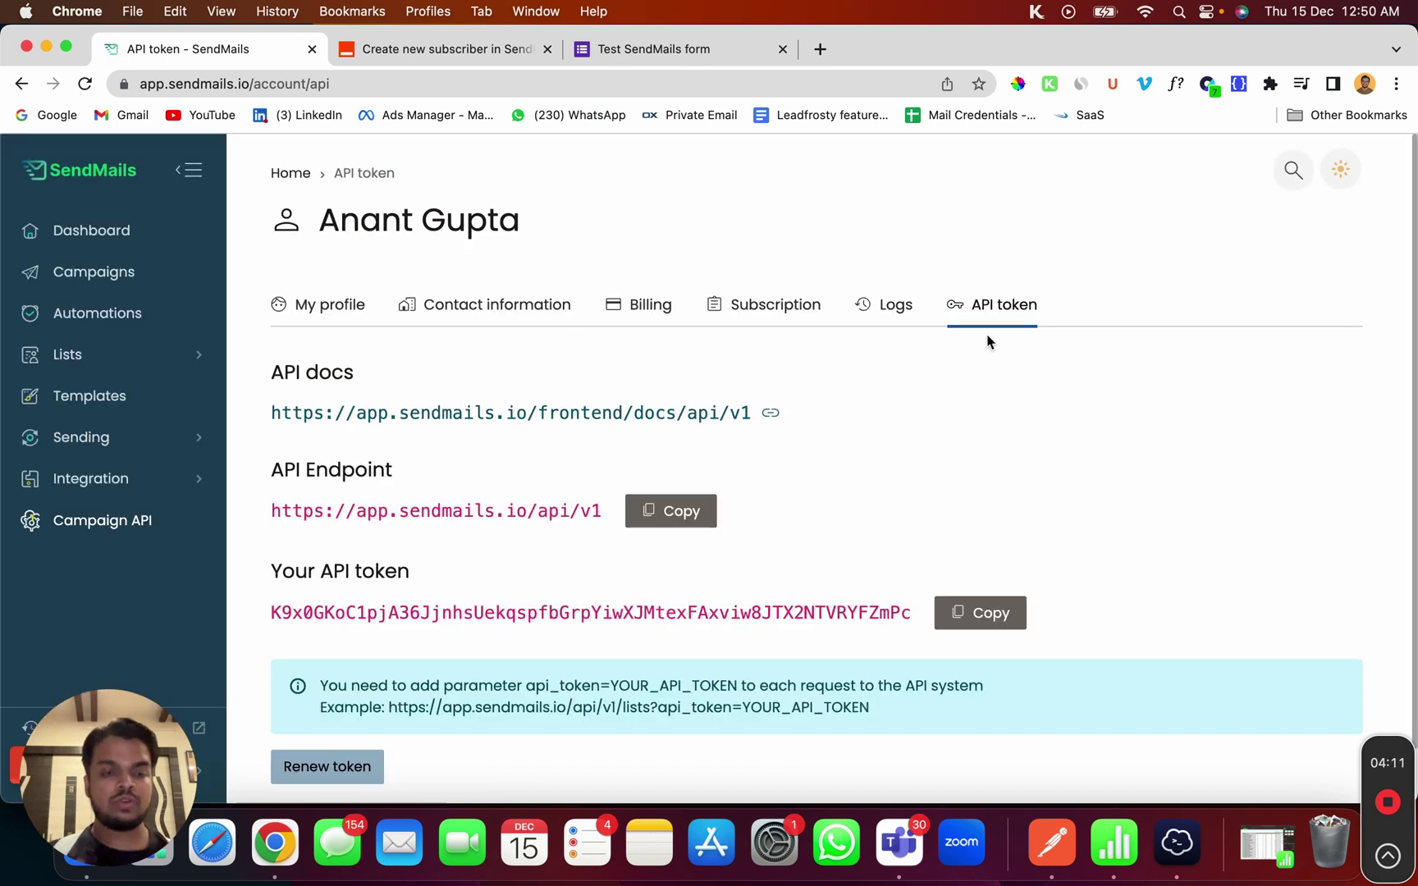
click(998, 610)
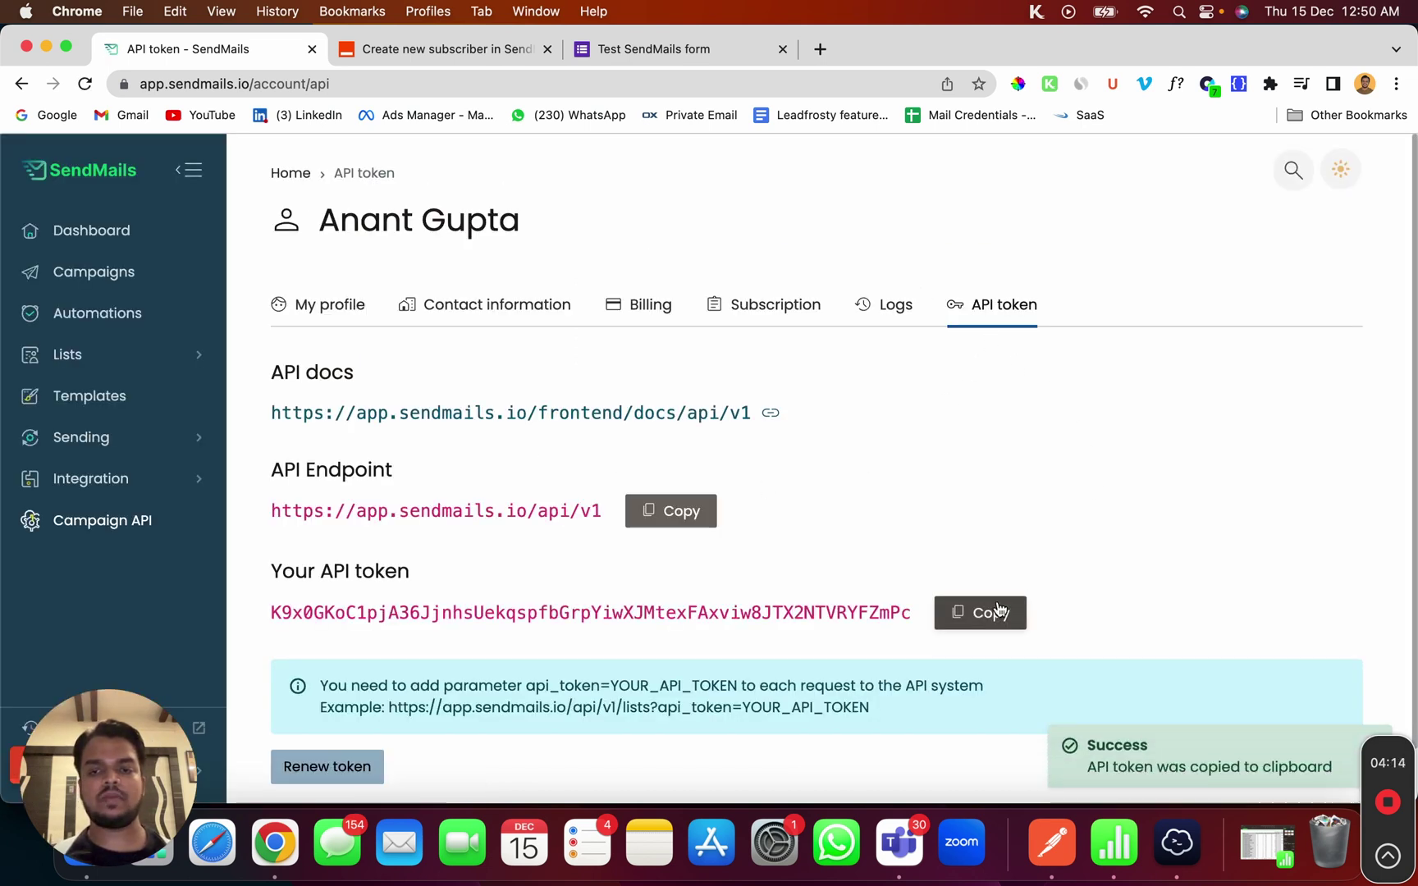
right_click(275, 845)
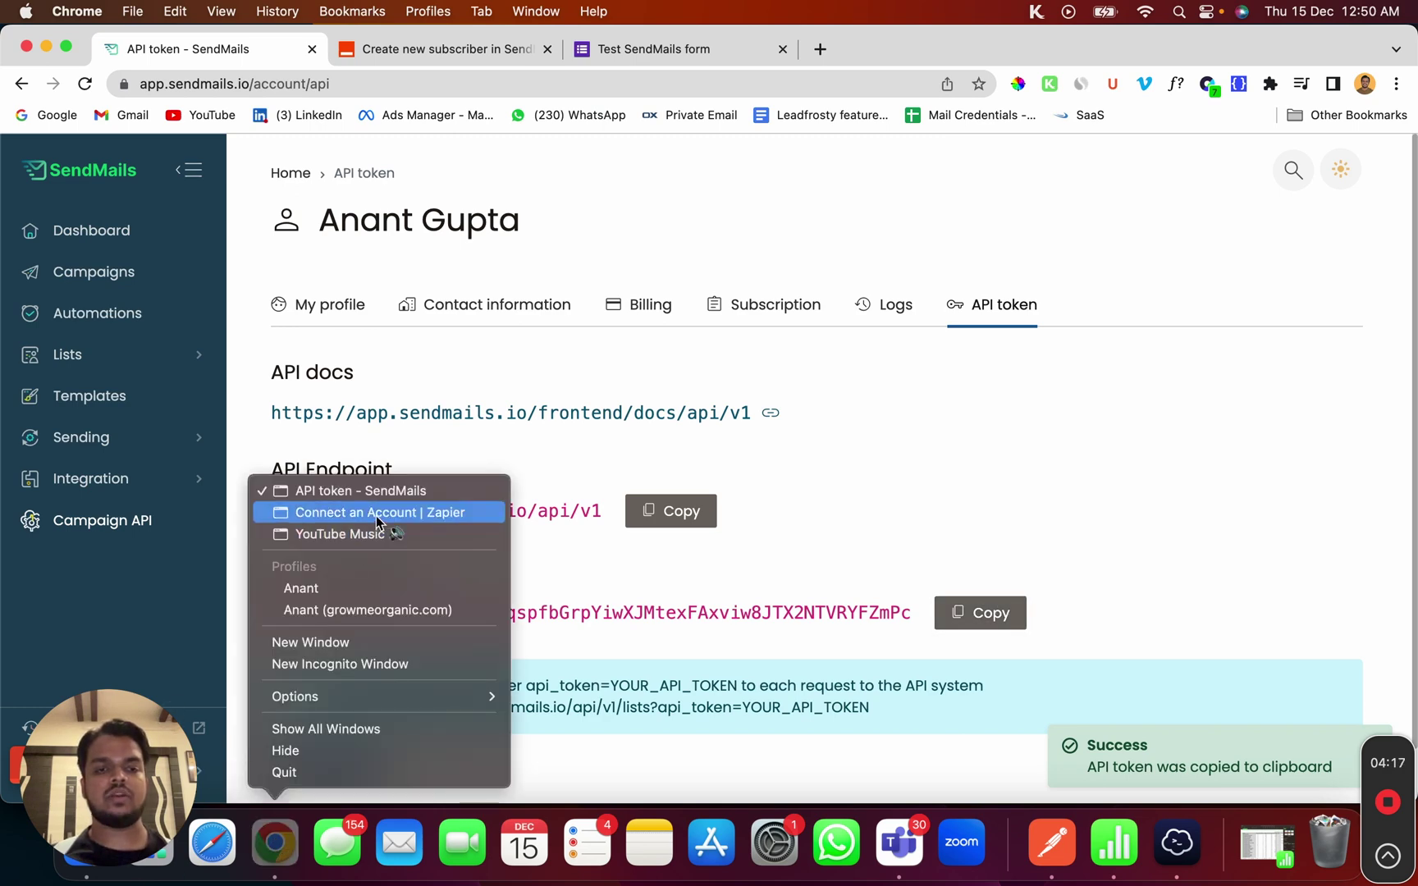
click(386, 513)
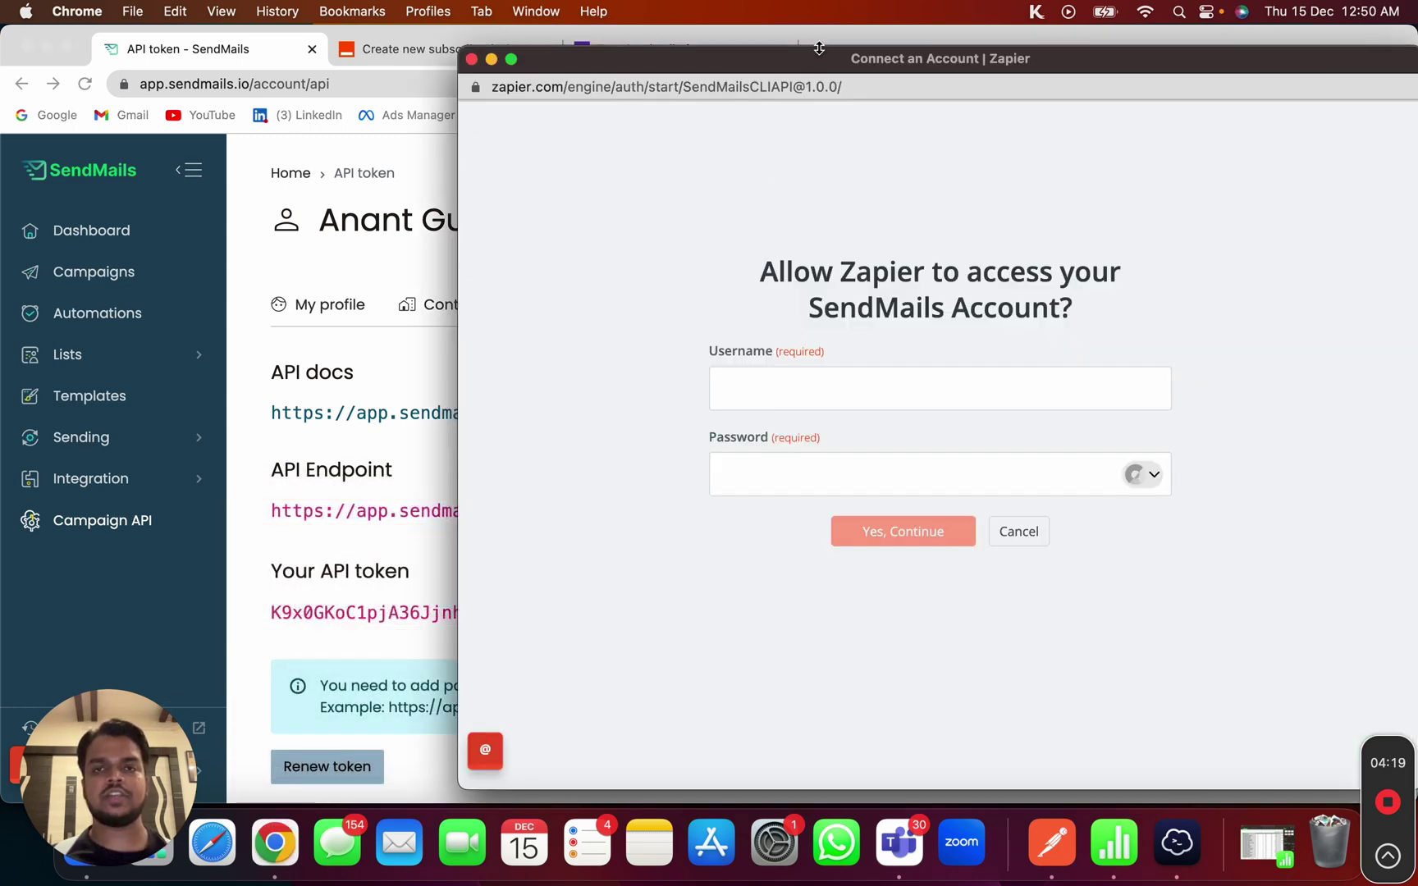
Connect the SendMails account with username api_key and the pasted API token as password
drag(816, 59, 418, 39)
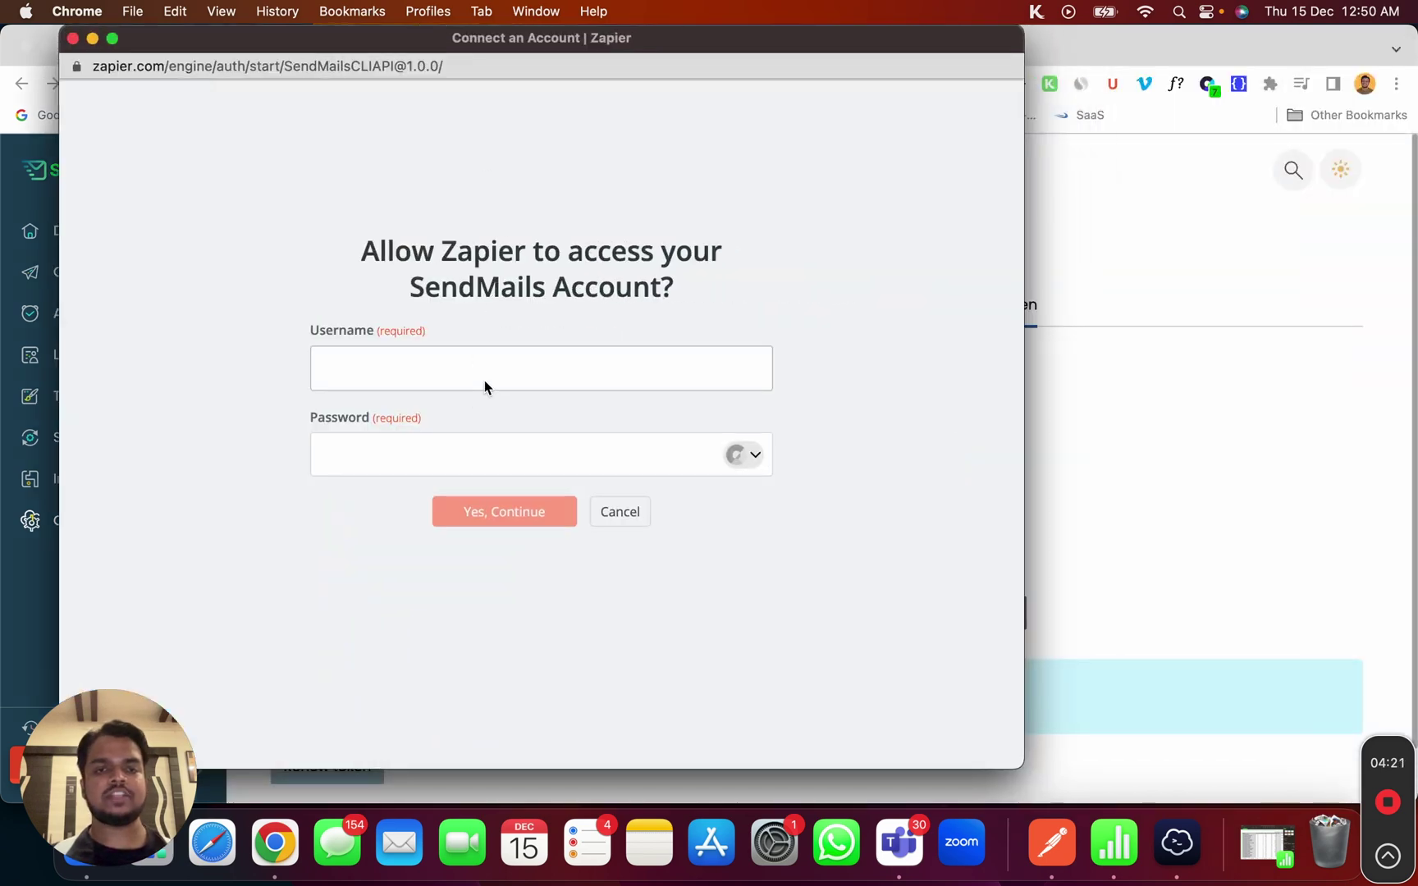
click(505, 363)
text(api_key)
key(Tab)
key(super+v)
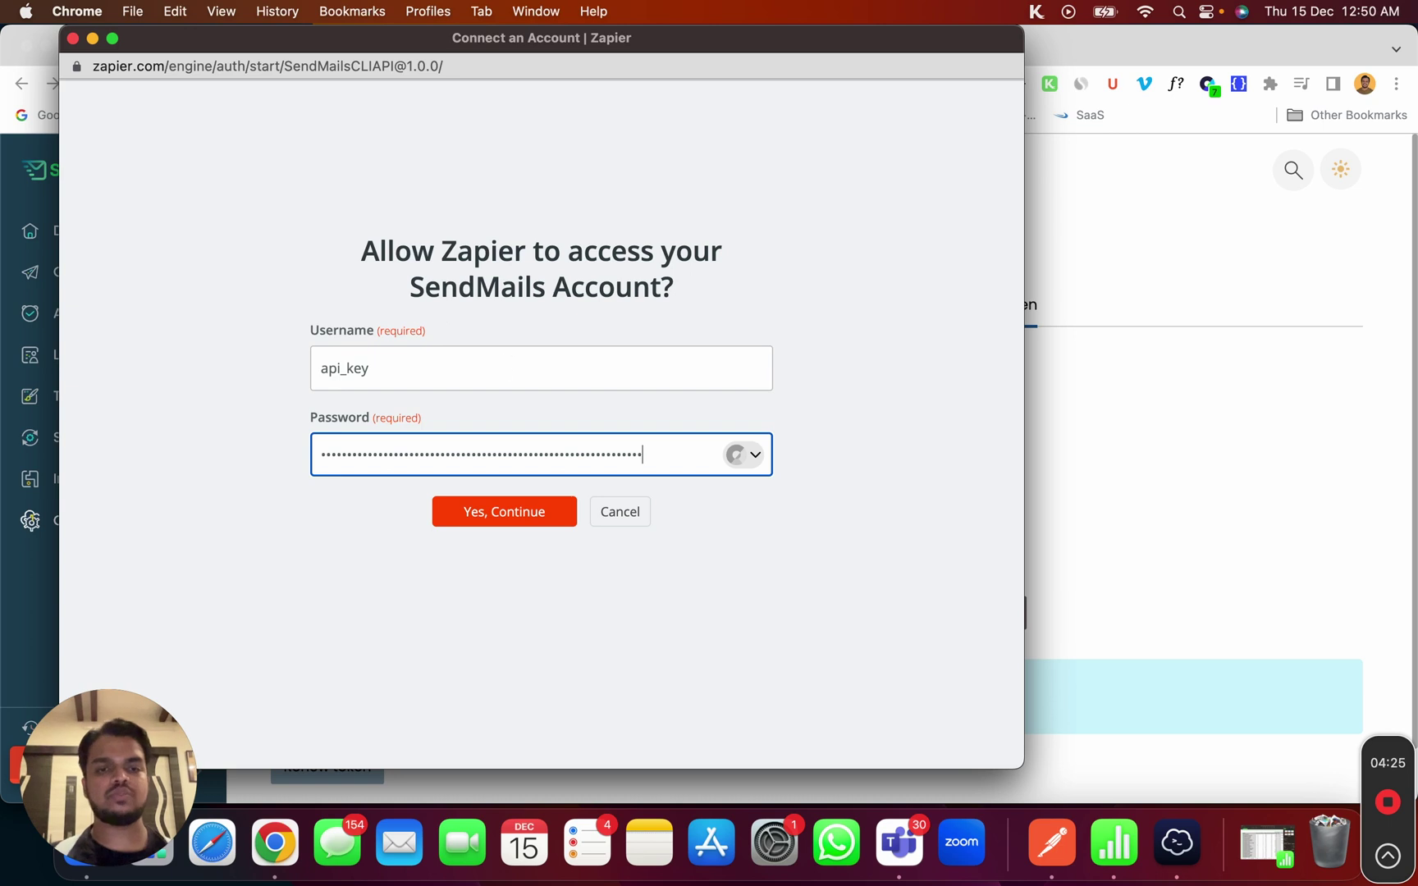
click(553, 509)
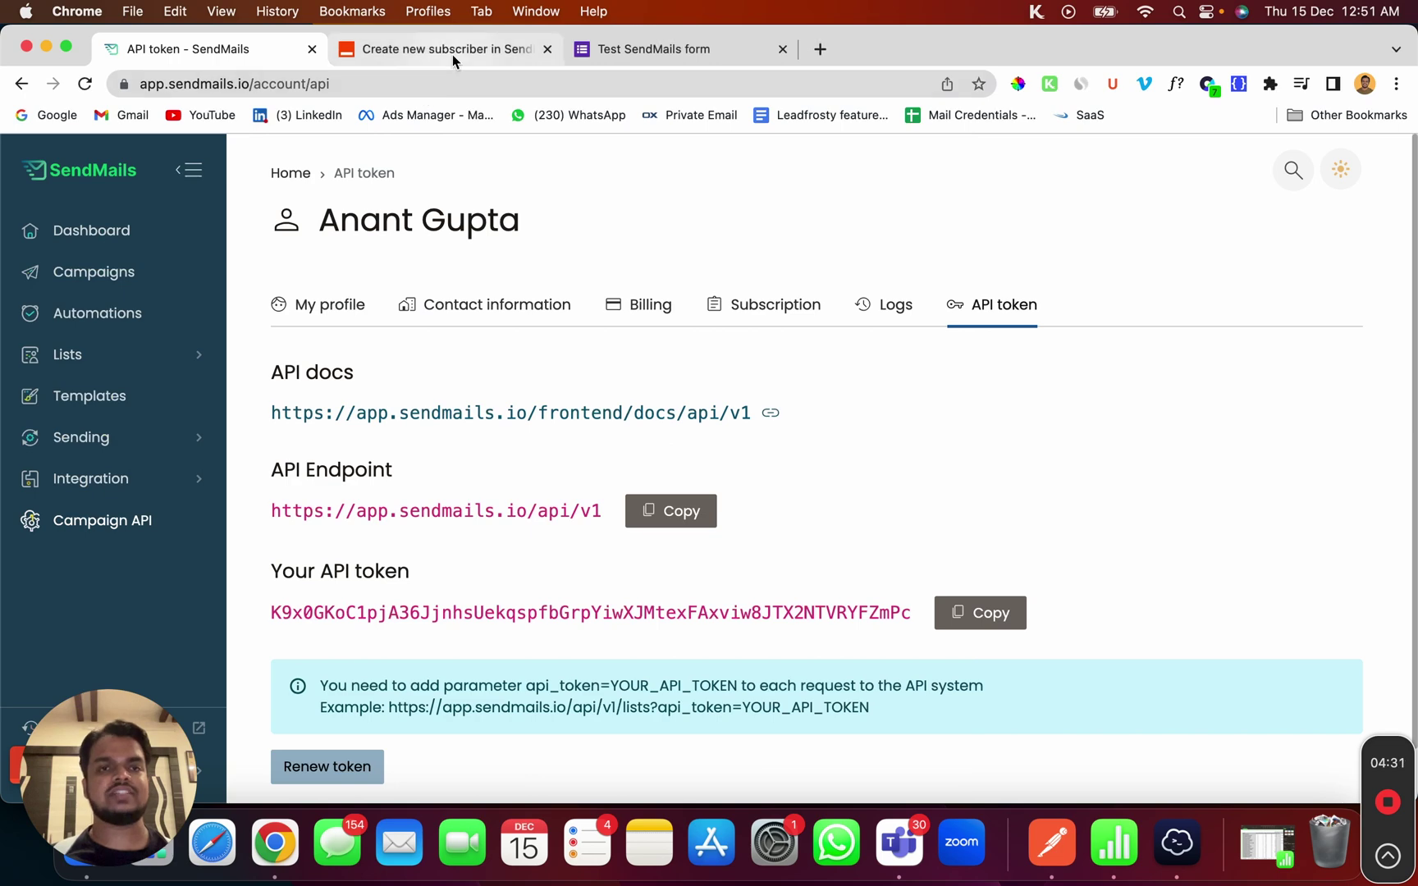
Continue past the connected account to the action's List ID field, then return to the SendMails tab
click(452, 51)
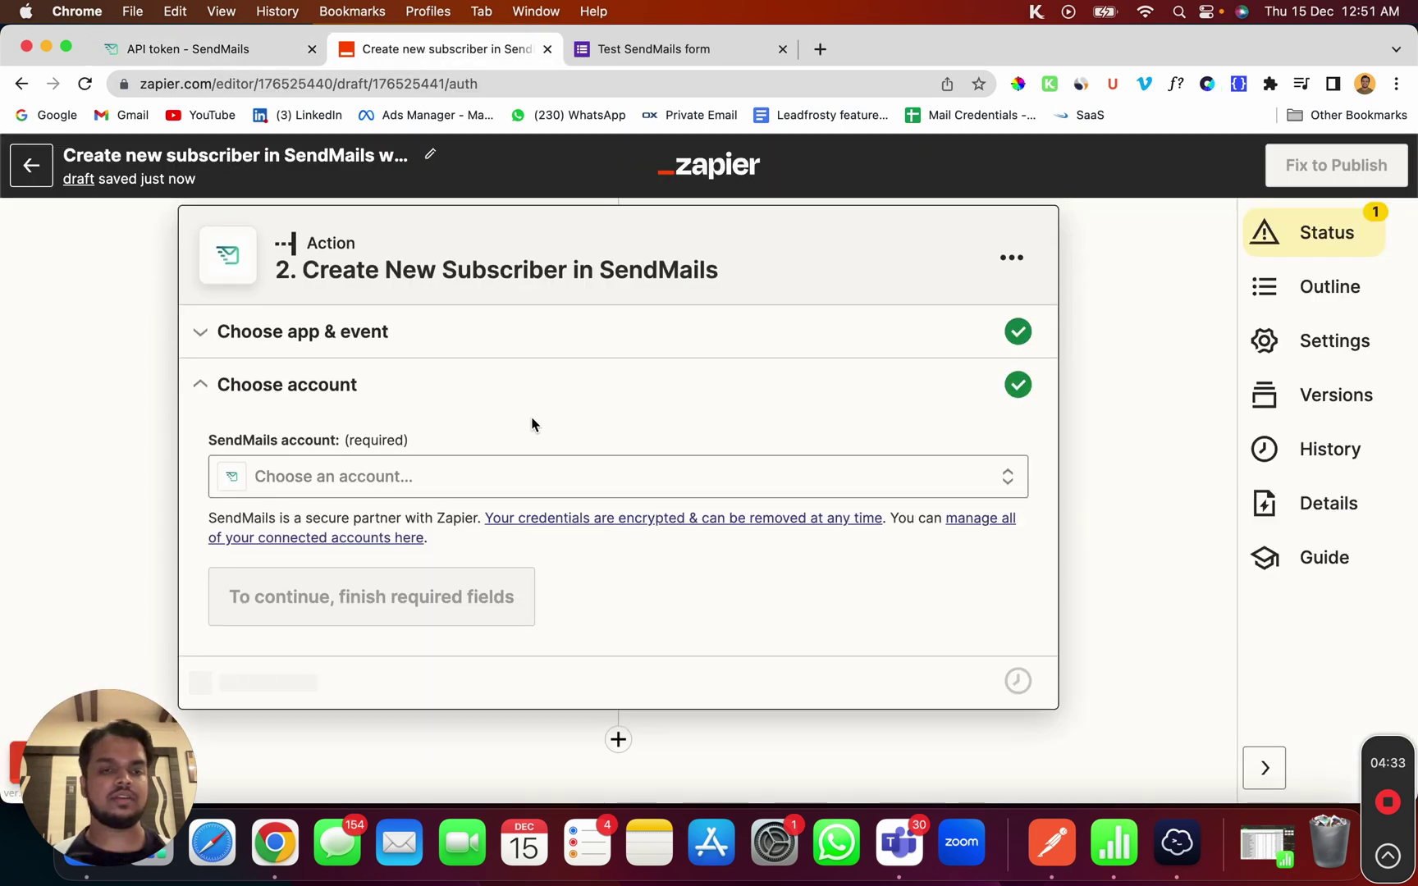
click(257, 597)
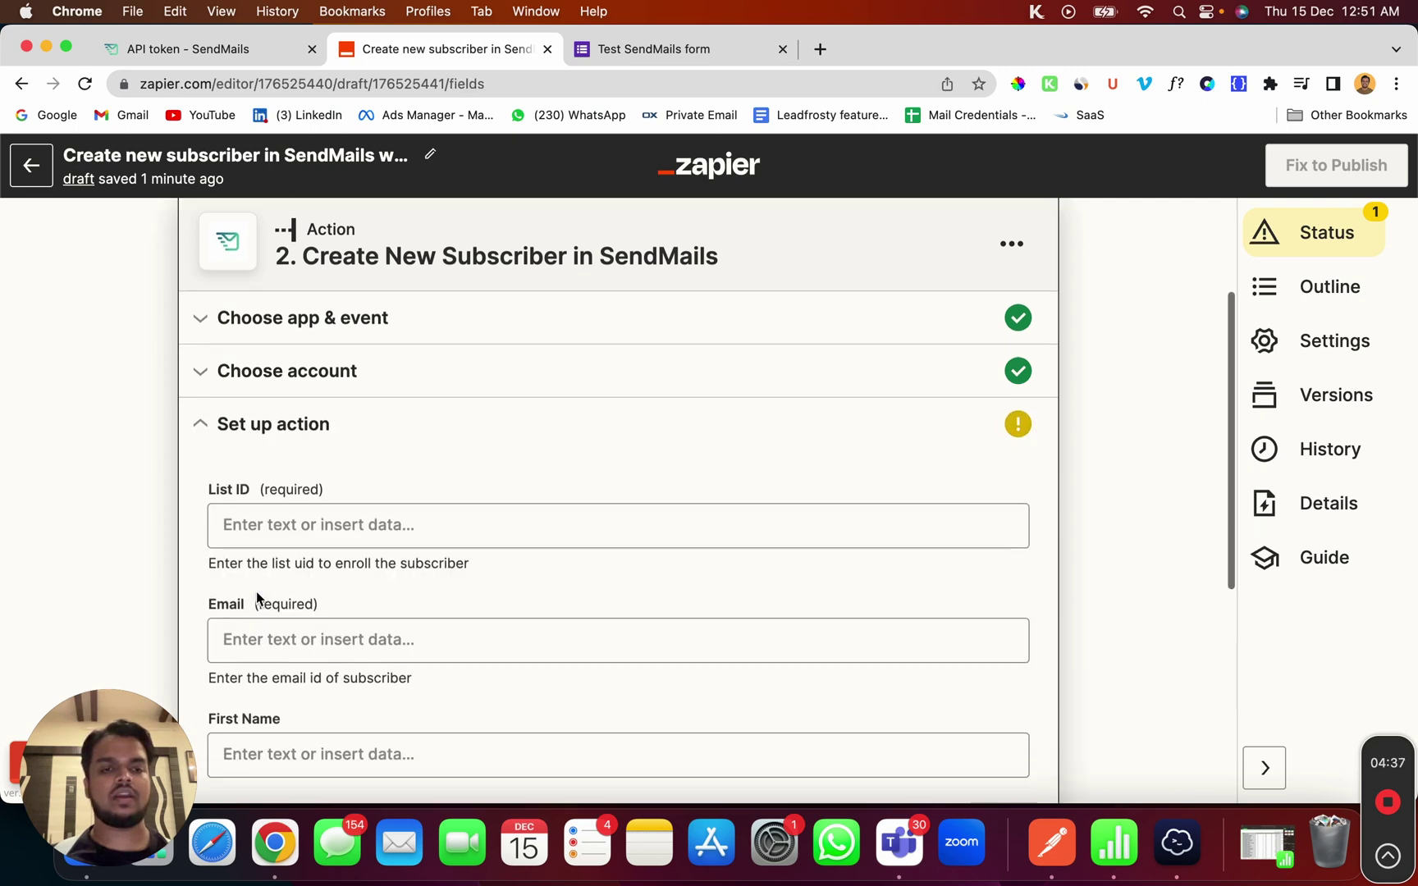
click(286, 432)
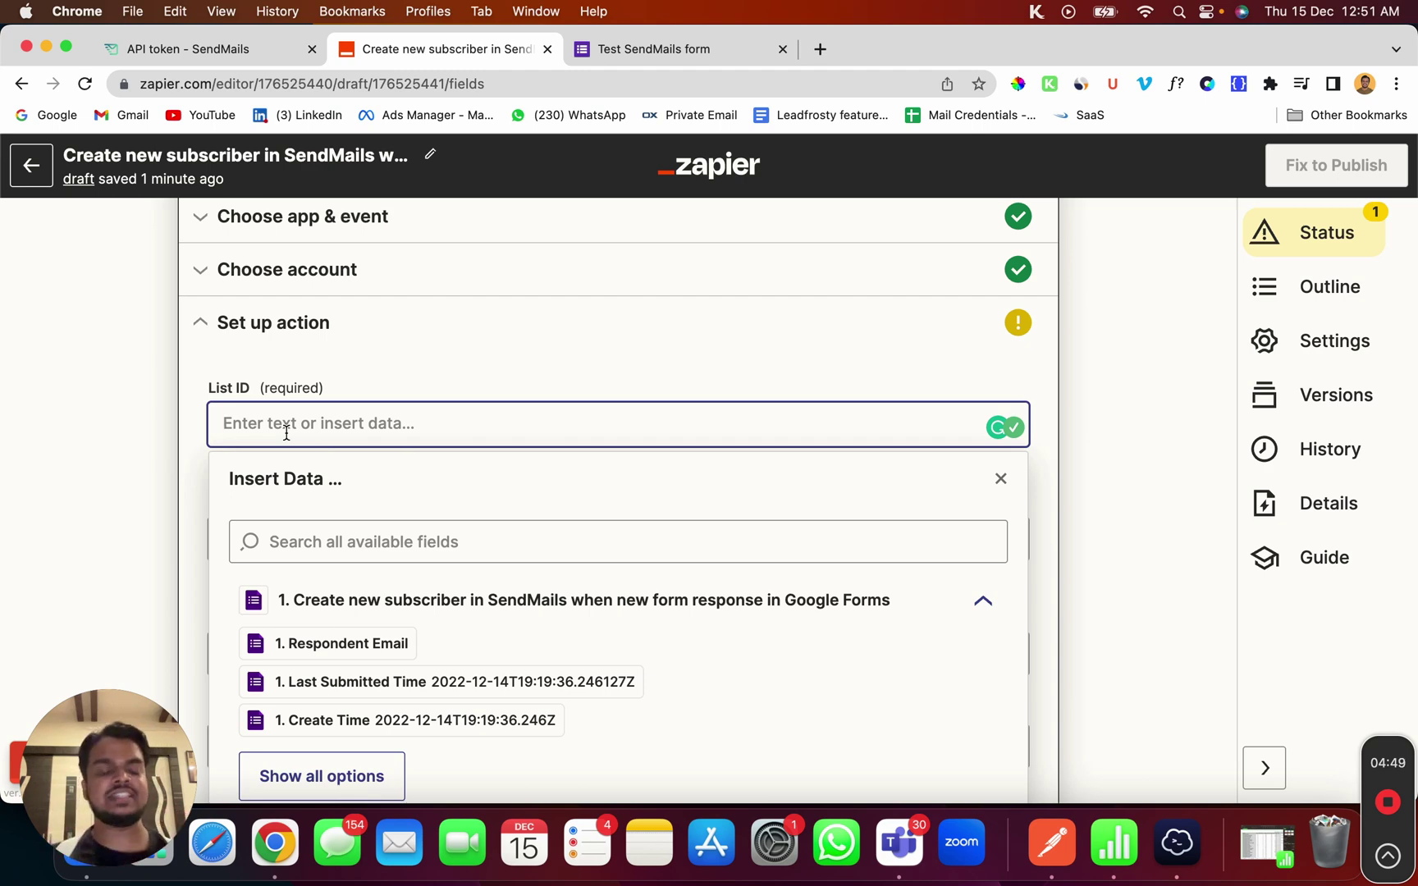
click(160, 49)
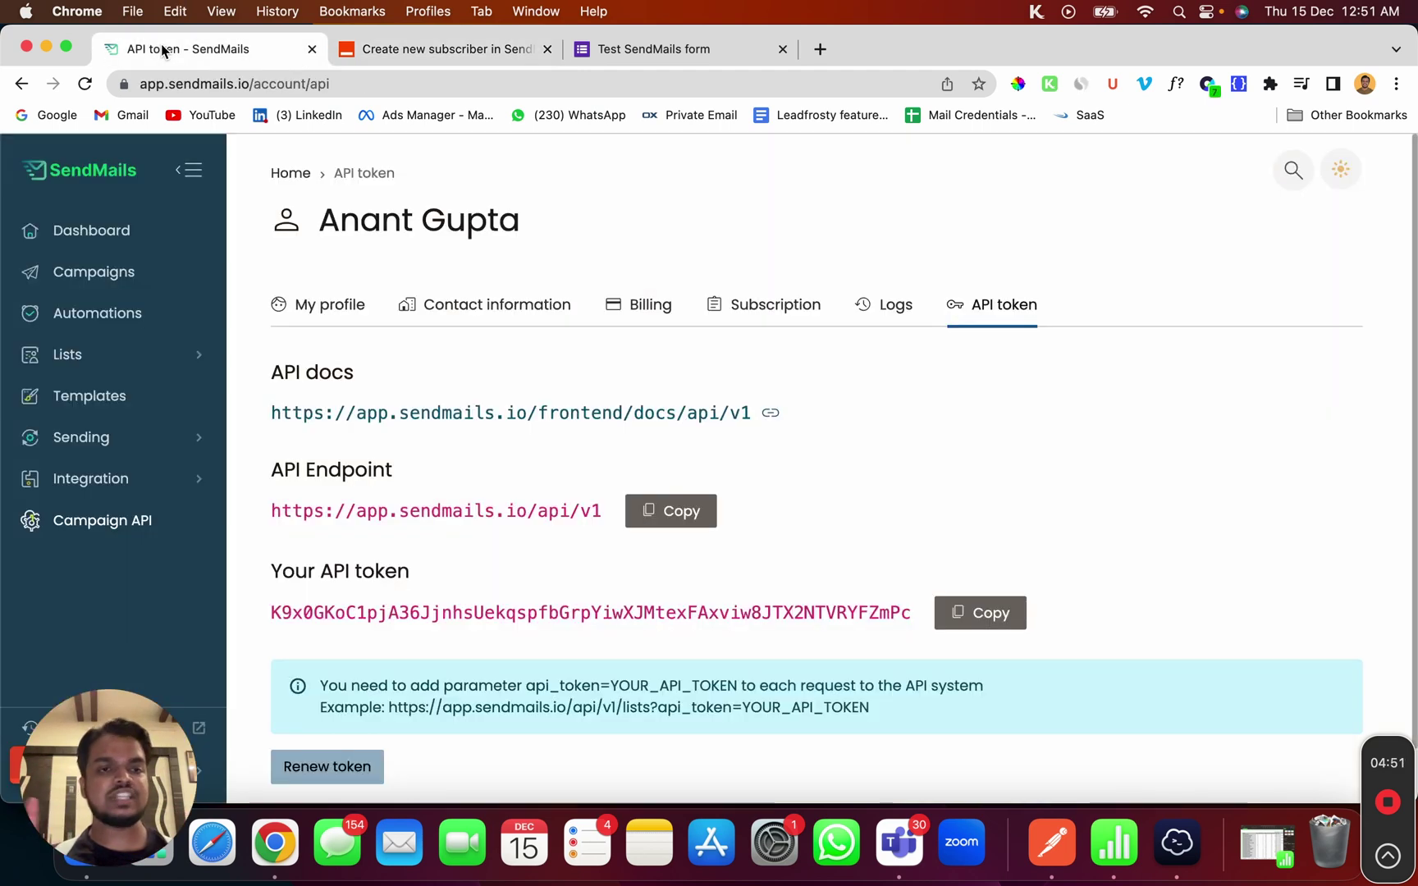
Open the Generic Audience List in SendMails and copy its ID 638ca2c7f2b16 from the address bar
click(74, 361)
click(82, 432)
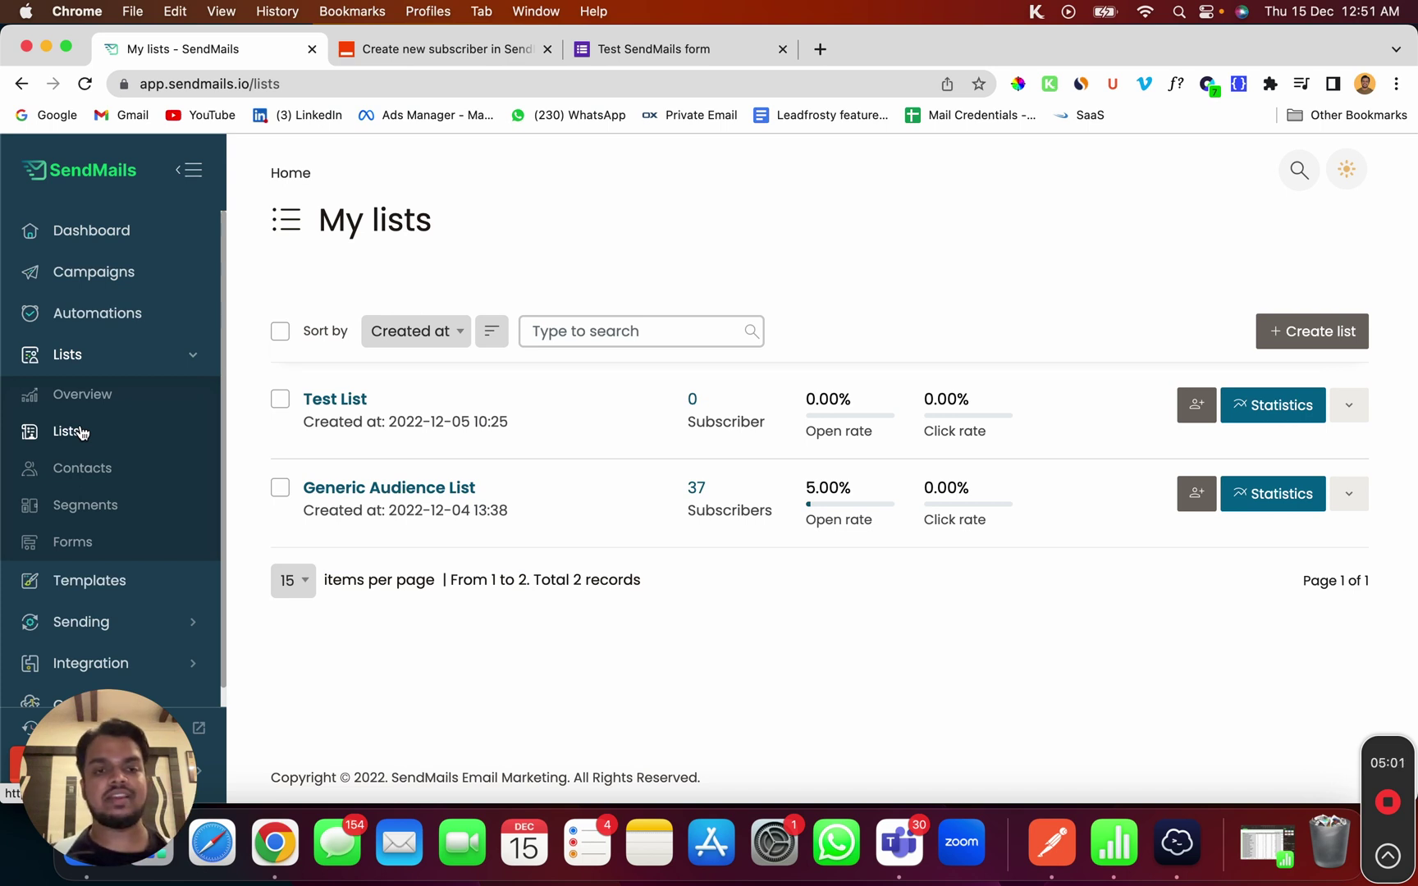
click(413, 497)
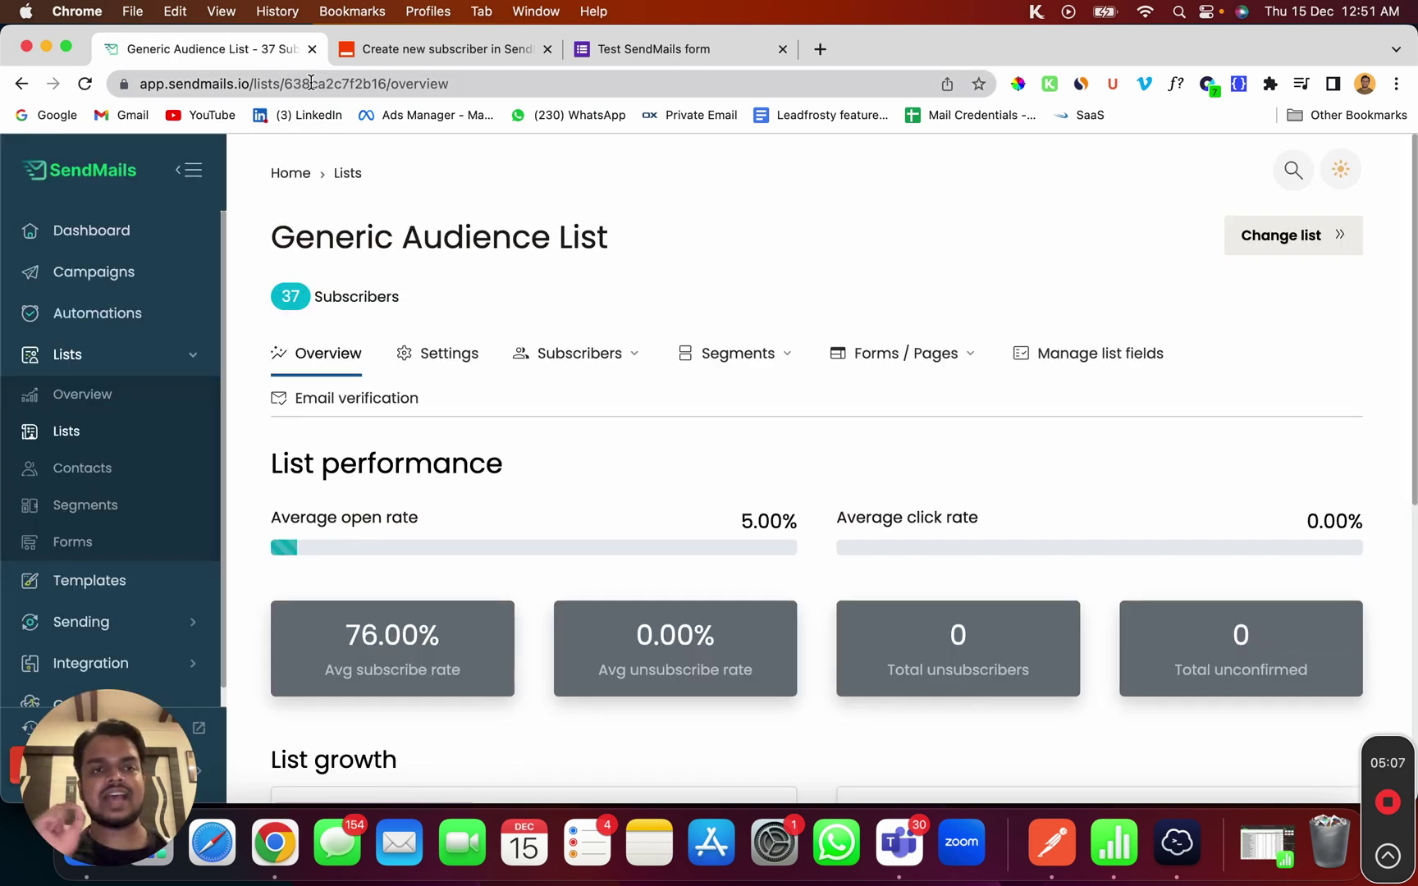
double_click(311, 82)
key(super+c)
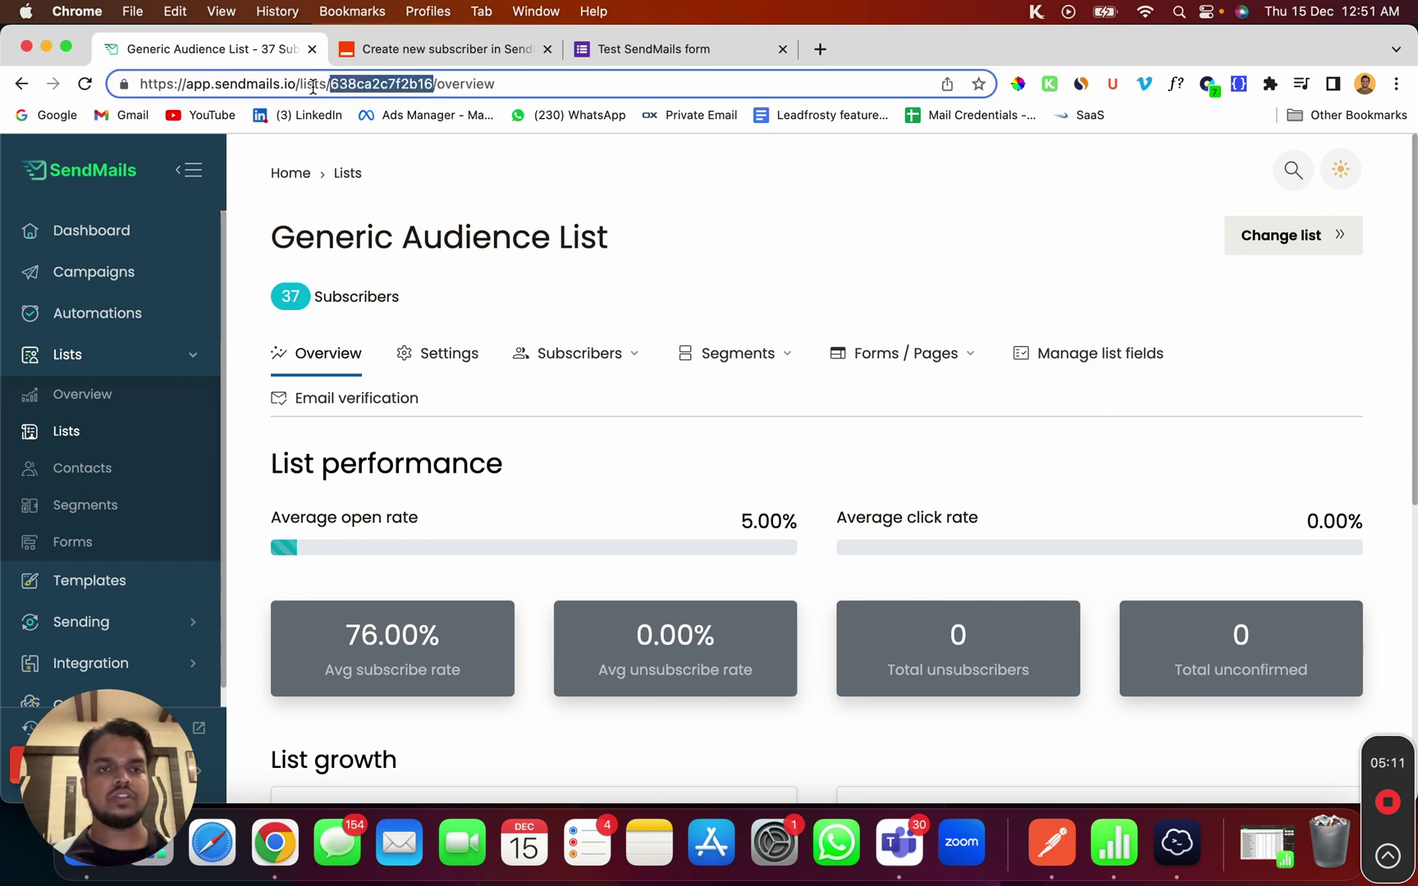
click(474, 51)
click(455, 421)
Paste 638ca2c7f2b16 as the List ID and map the form's Email answer to Email
key(super+v)
click(295, 369)
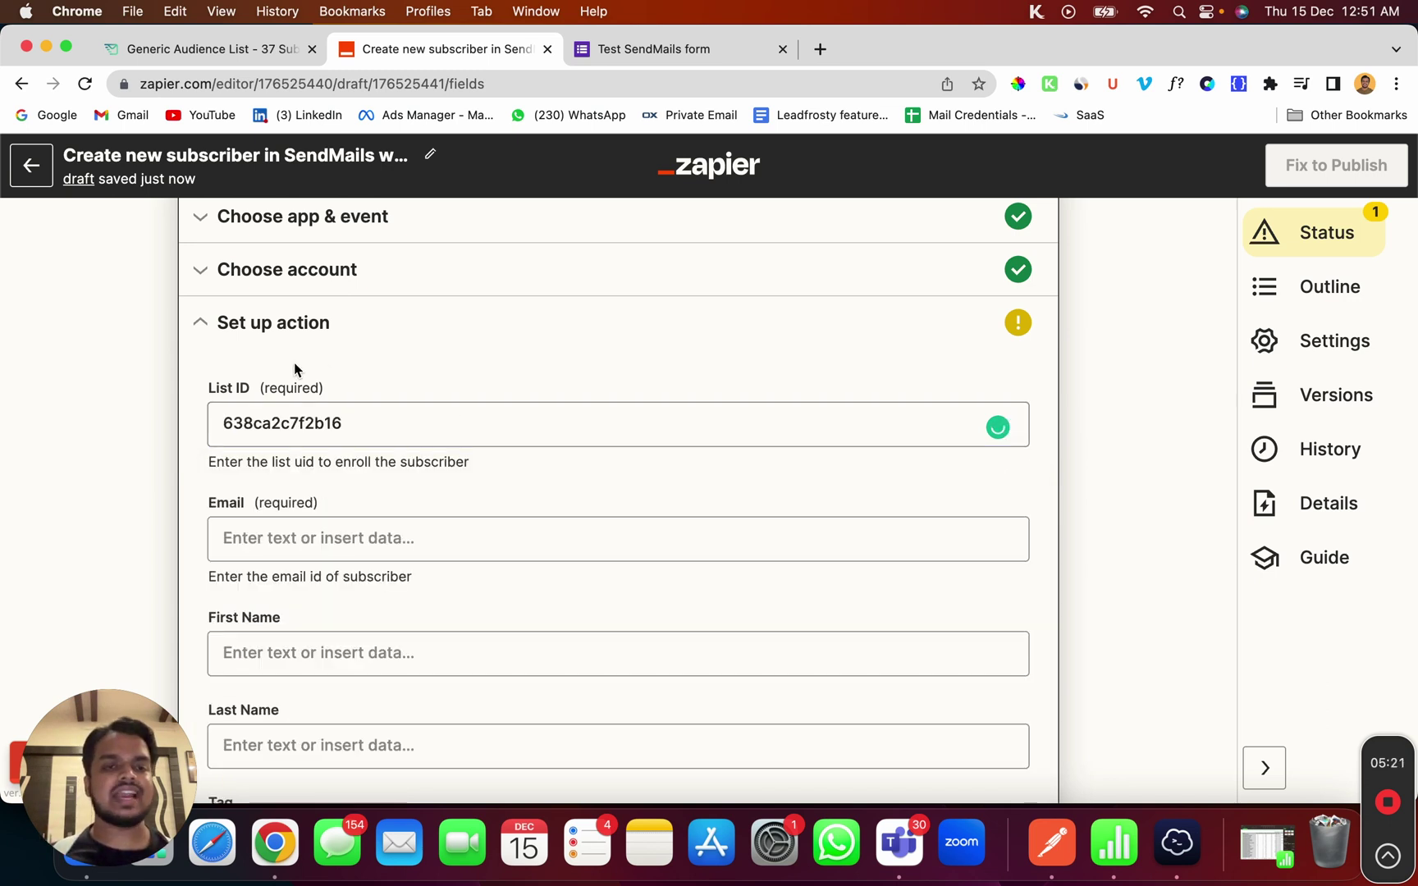
scroll(314, 541, down, 3)
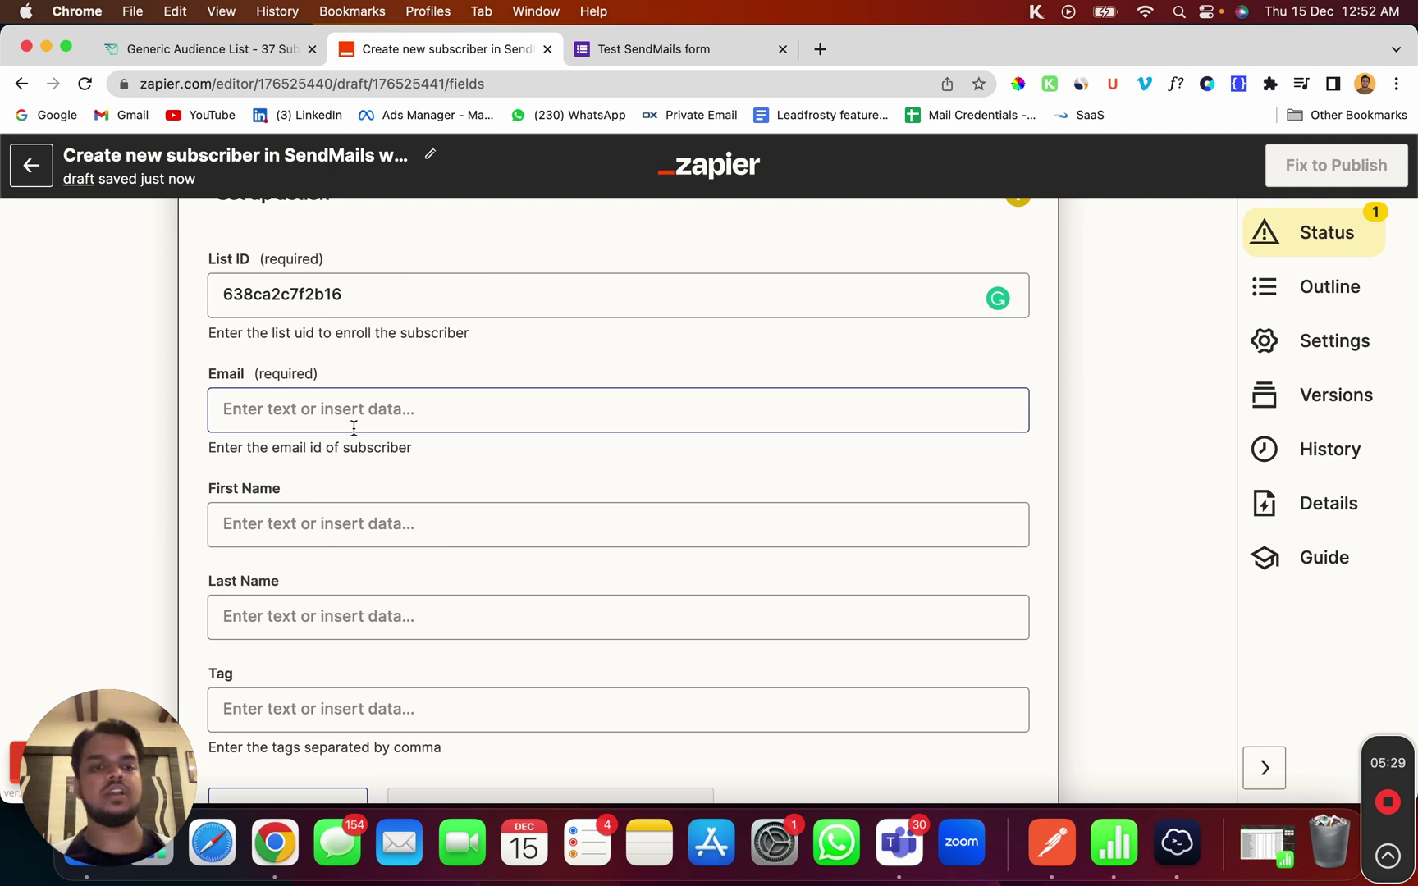
click(366, 408)
scroll(405, 544, down, 2)
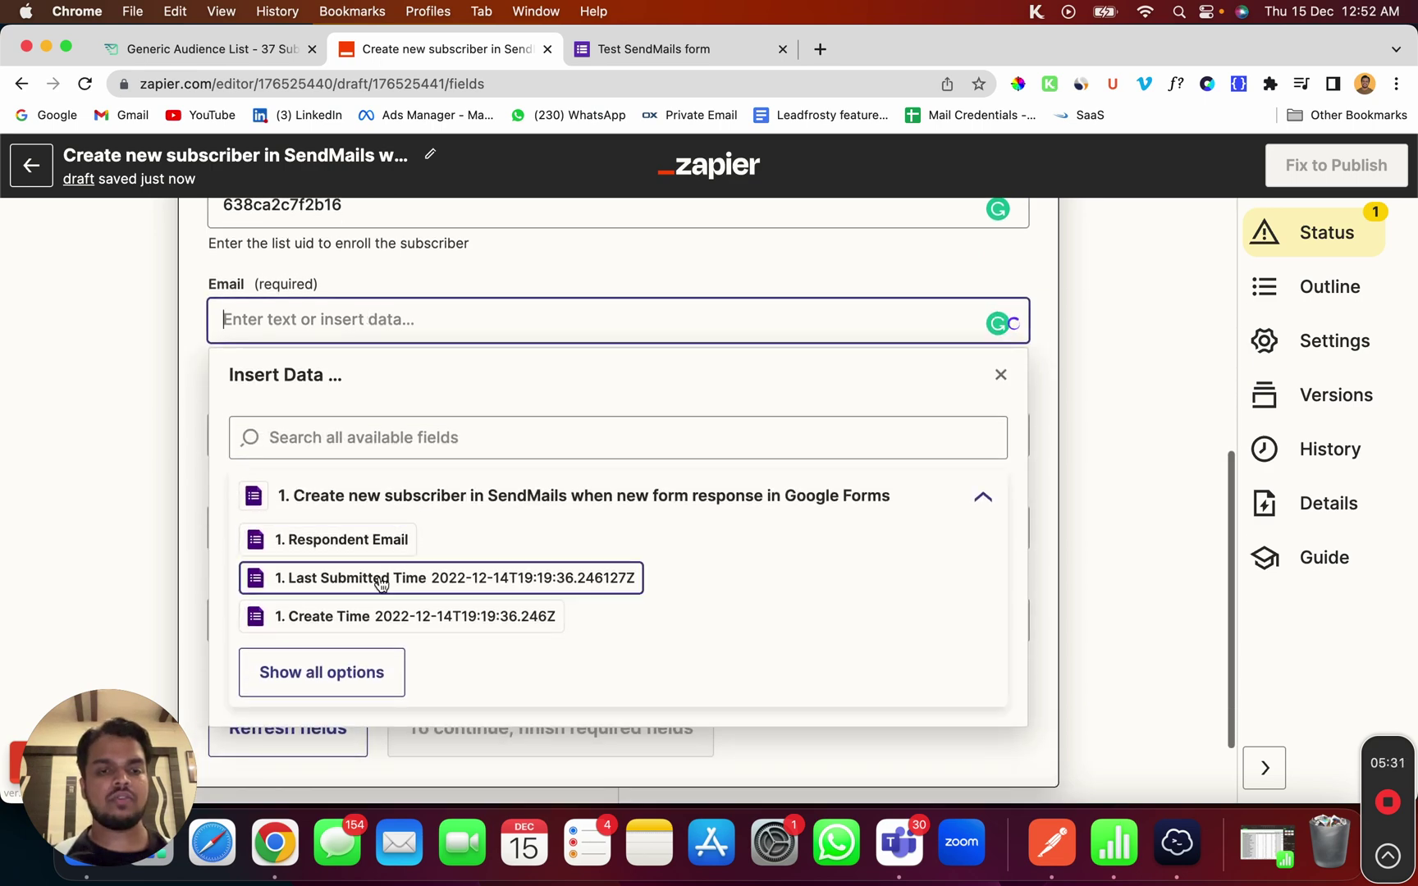
click(339, 671)
scroll(338, 668, down, 3)
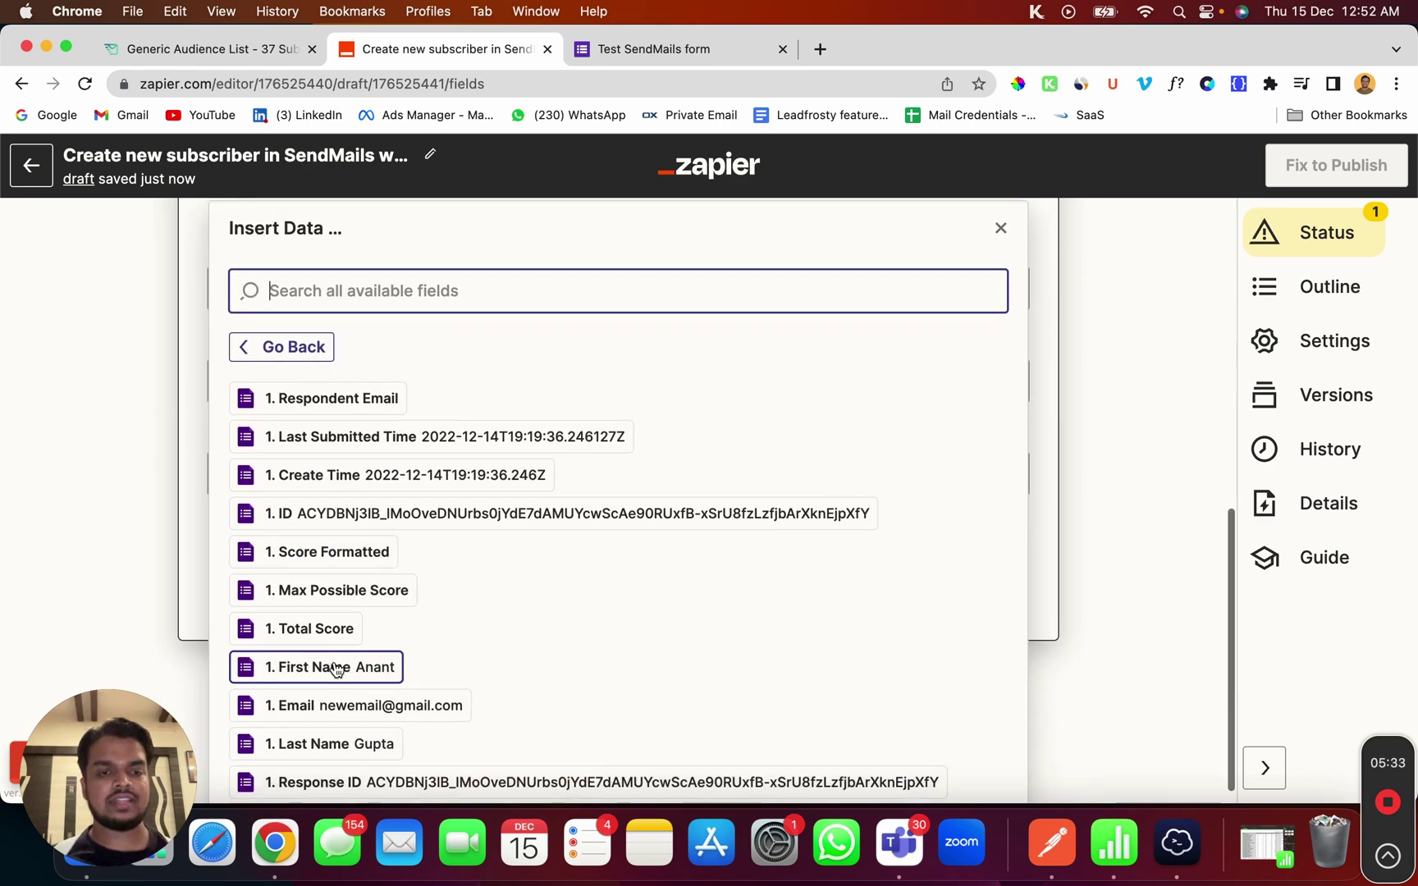
scroll(336, 666, down, 1)
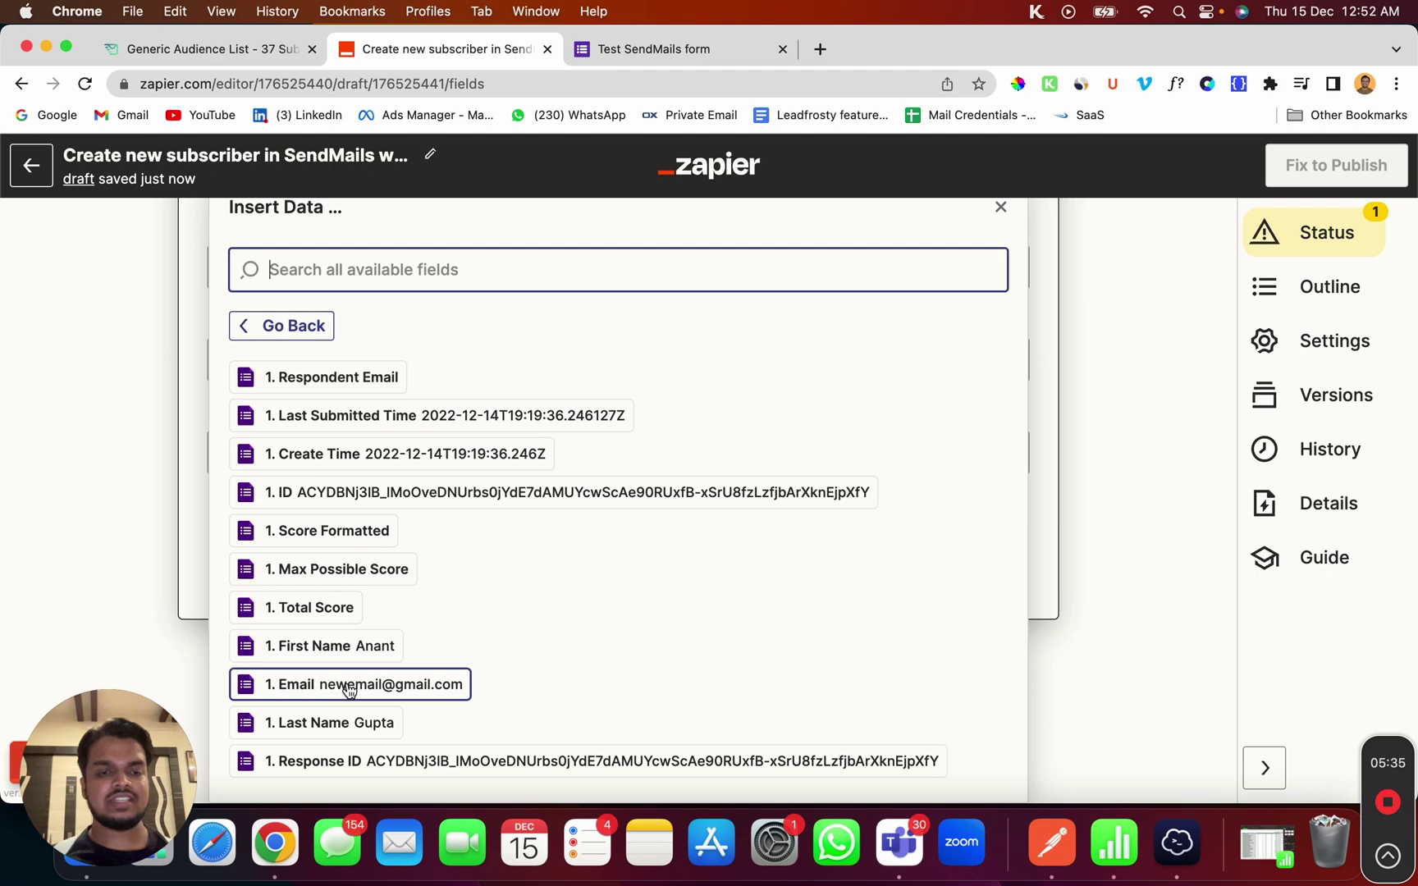
click(348, 688)
scroll(328, 603, down, 2)
click(156, 561)
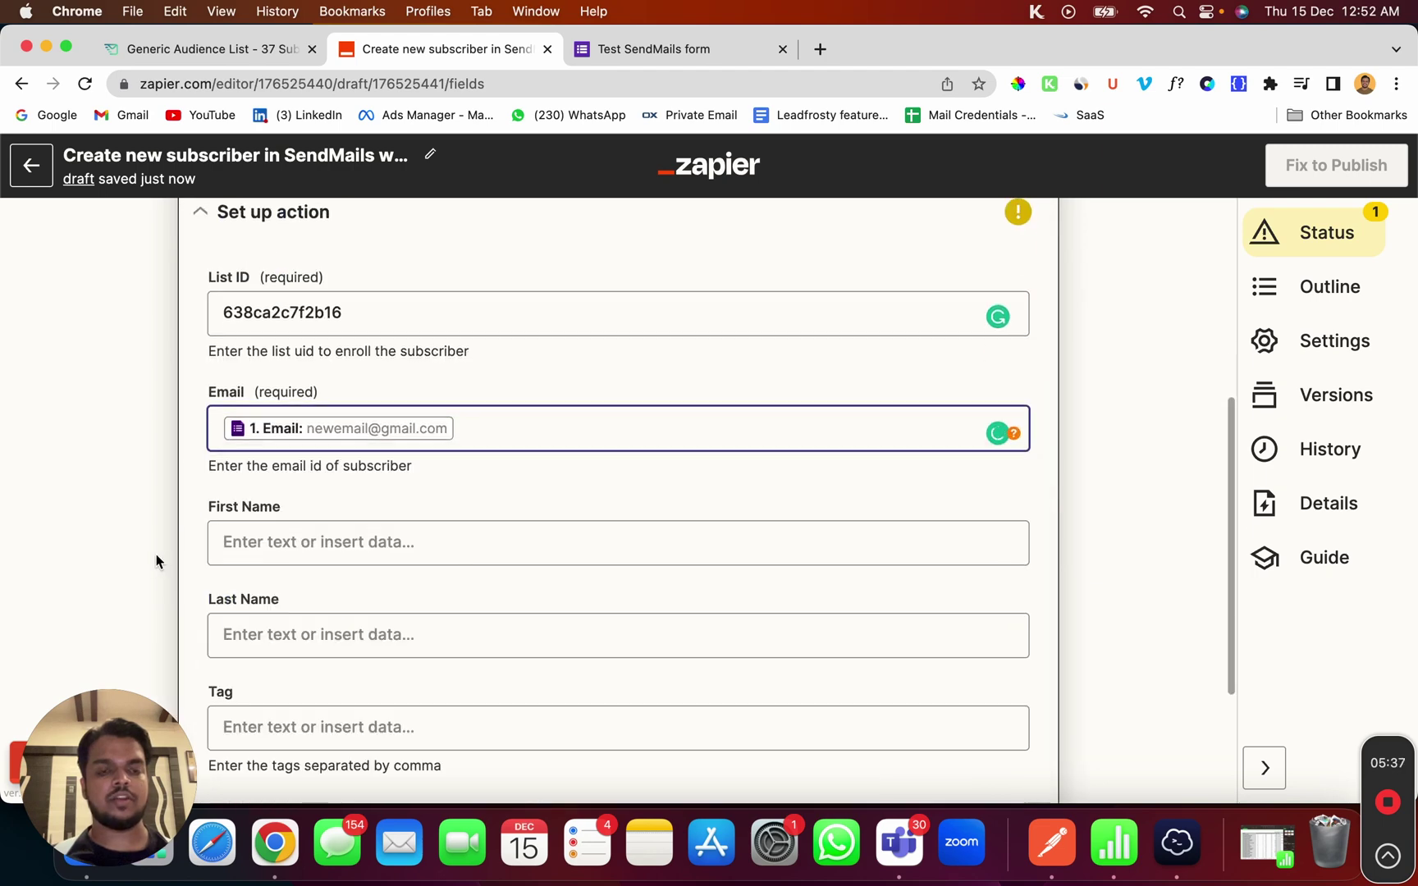
scroll(164, 558, down, 3)
Map the form's First Name and Last Name answers to the matching subscriber fields
click(323, 340)
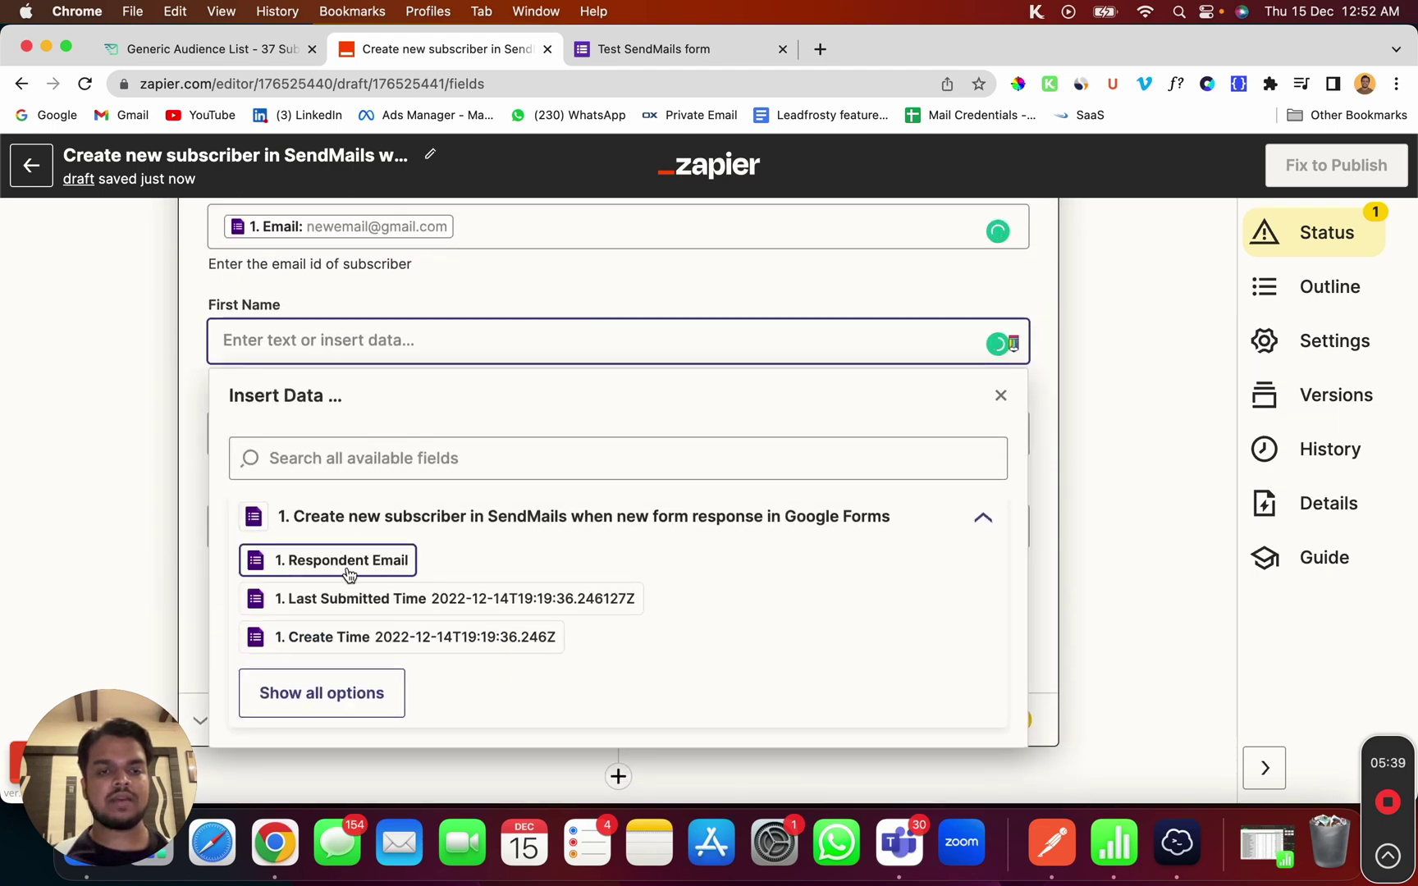
click(320, 693)
scroll(316, 697, down, 3)
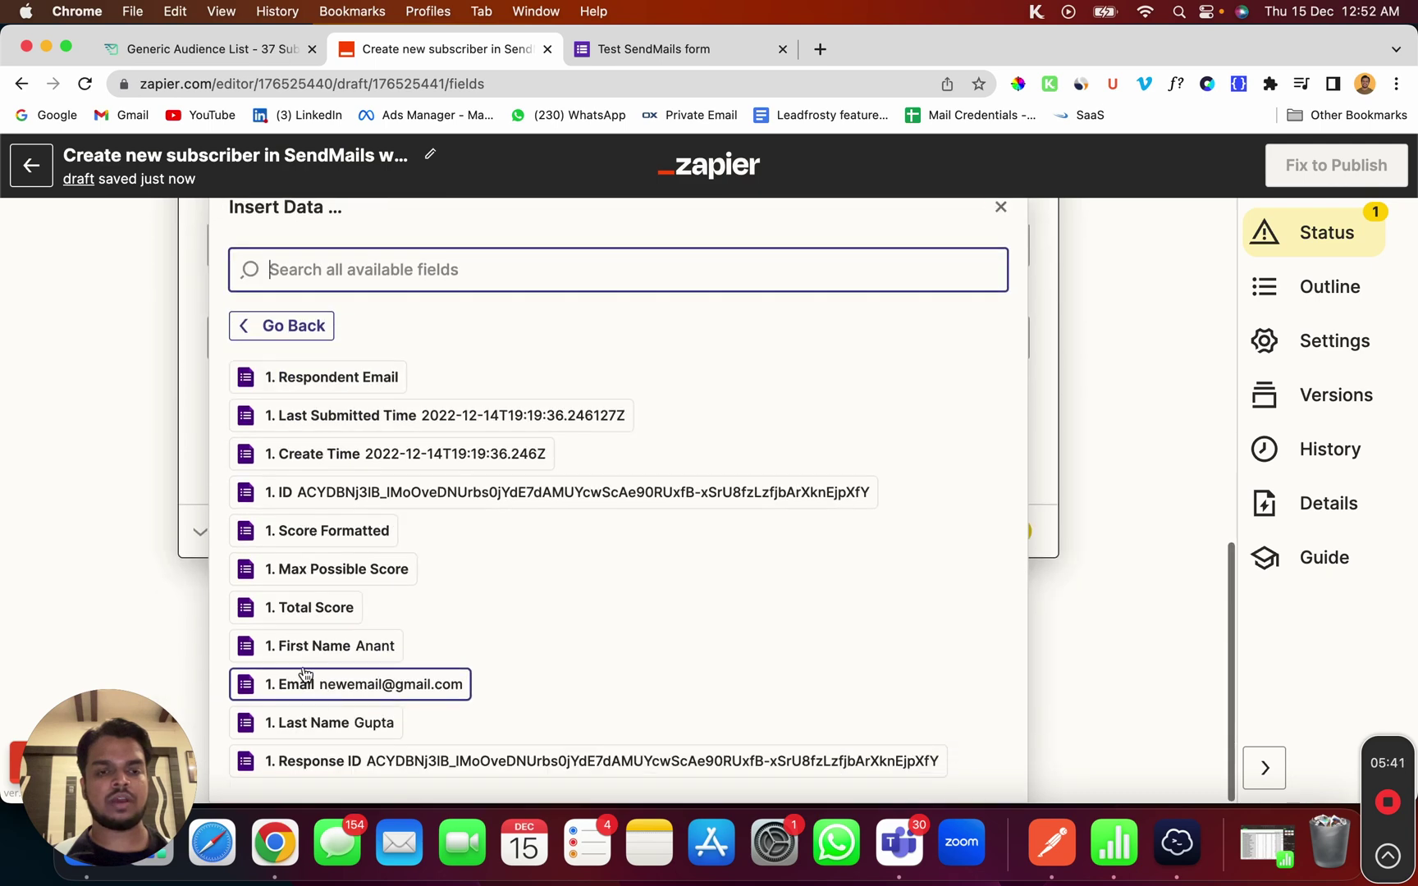
click(310, 646)
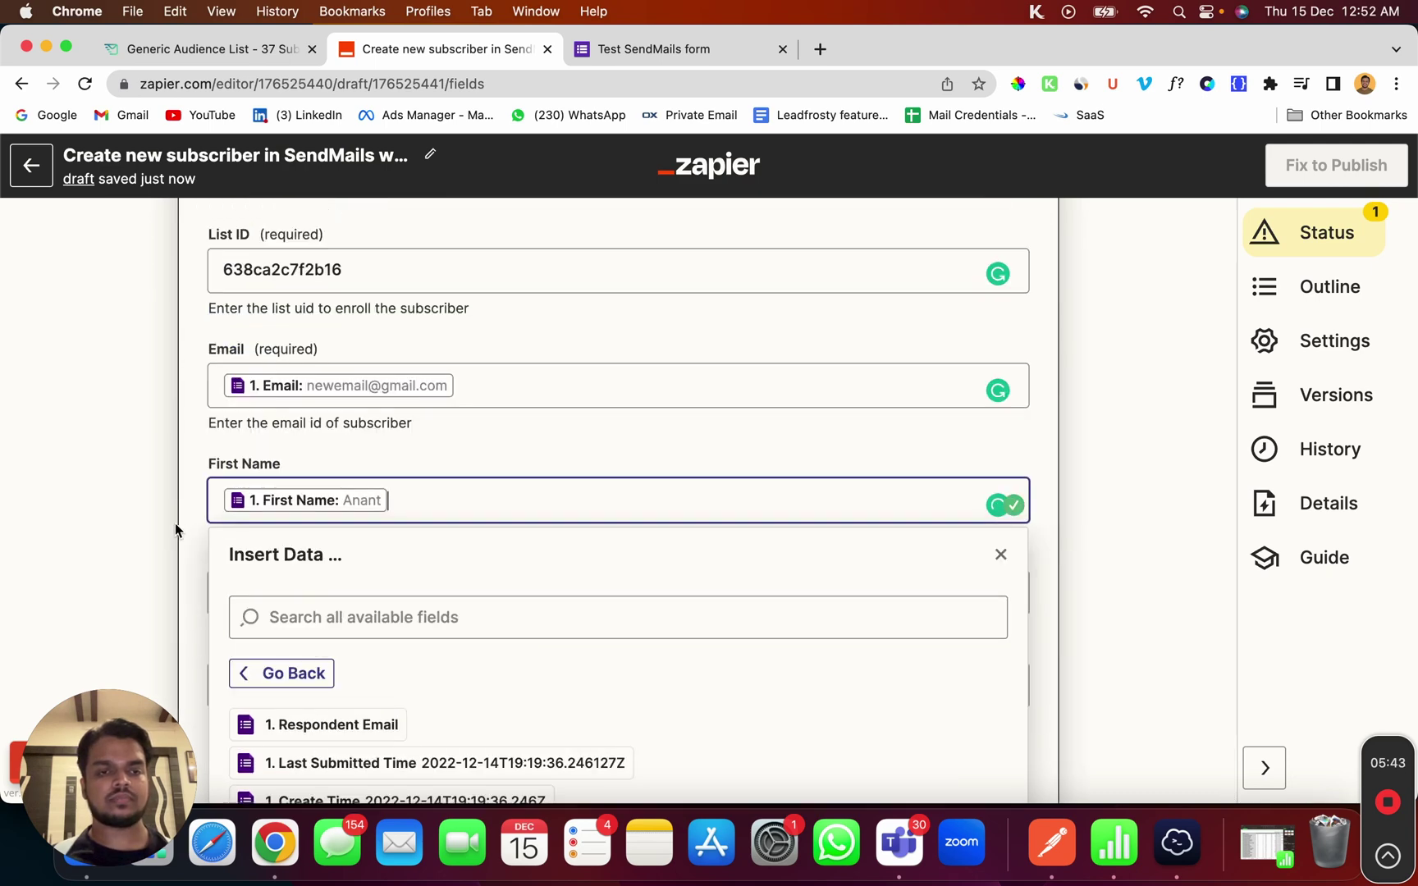
click(175, 529)
scroll(246, 443, down, 2)
click(336, 361)
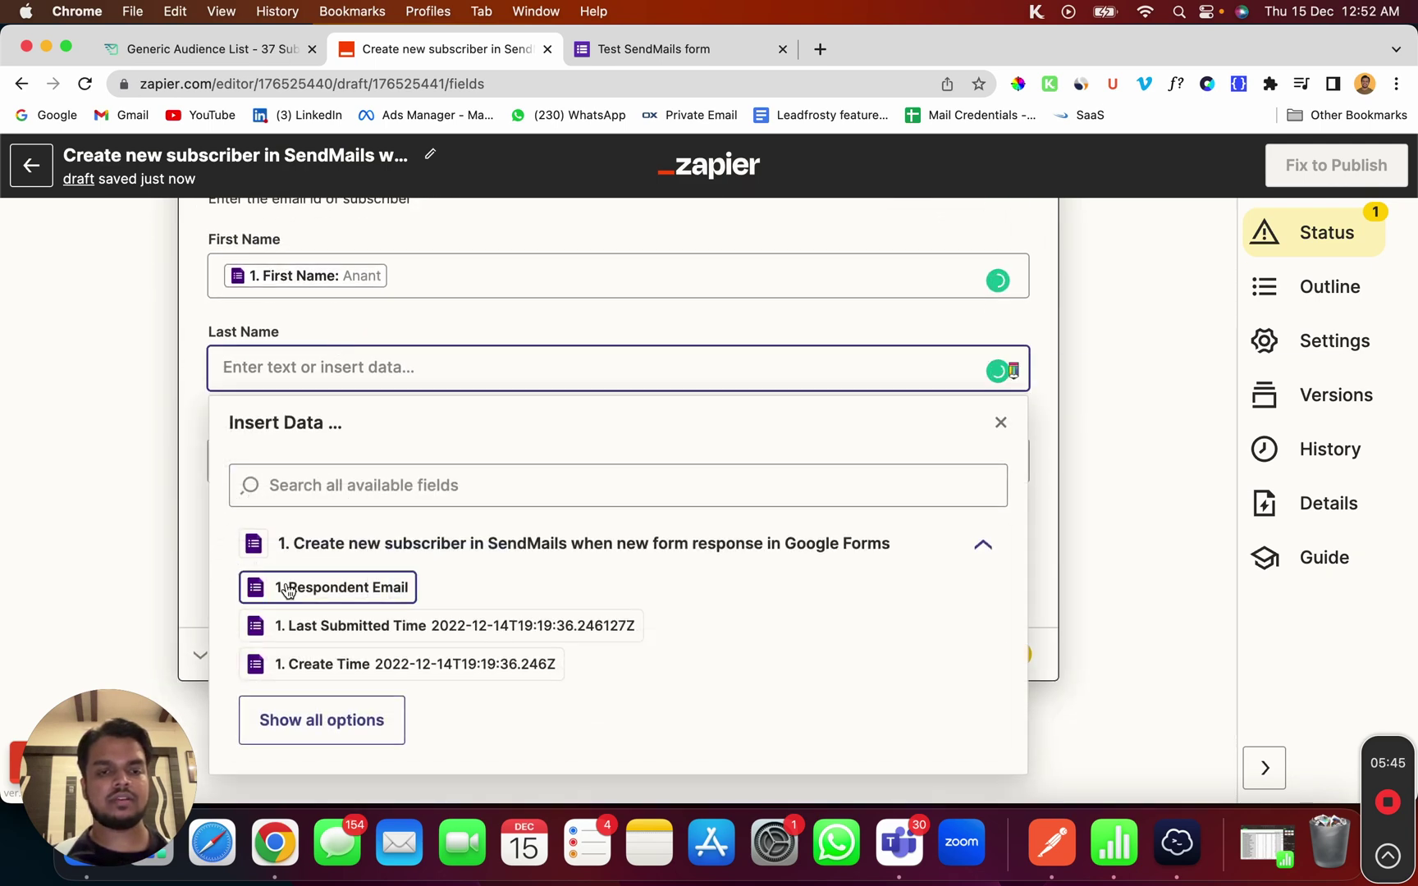
click(320, 720)
scroll(317, 722, down, 3)
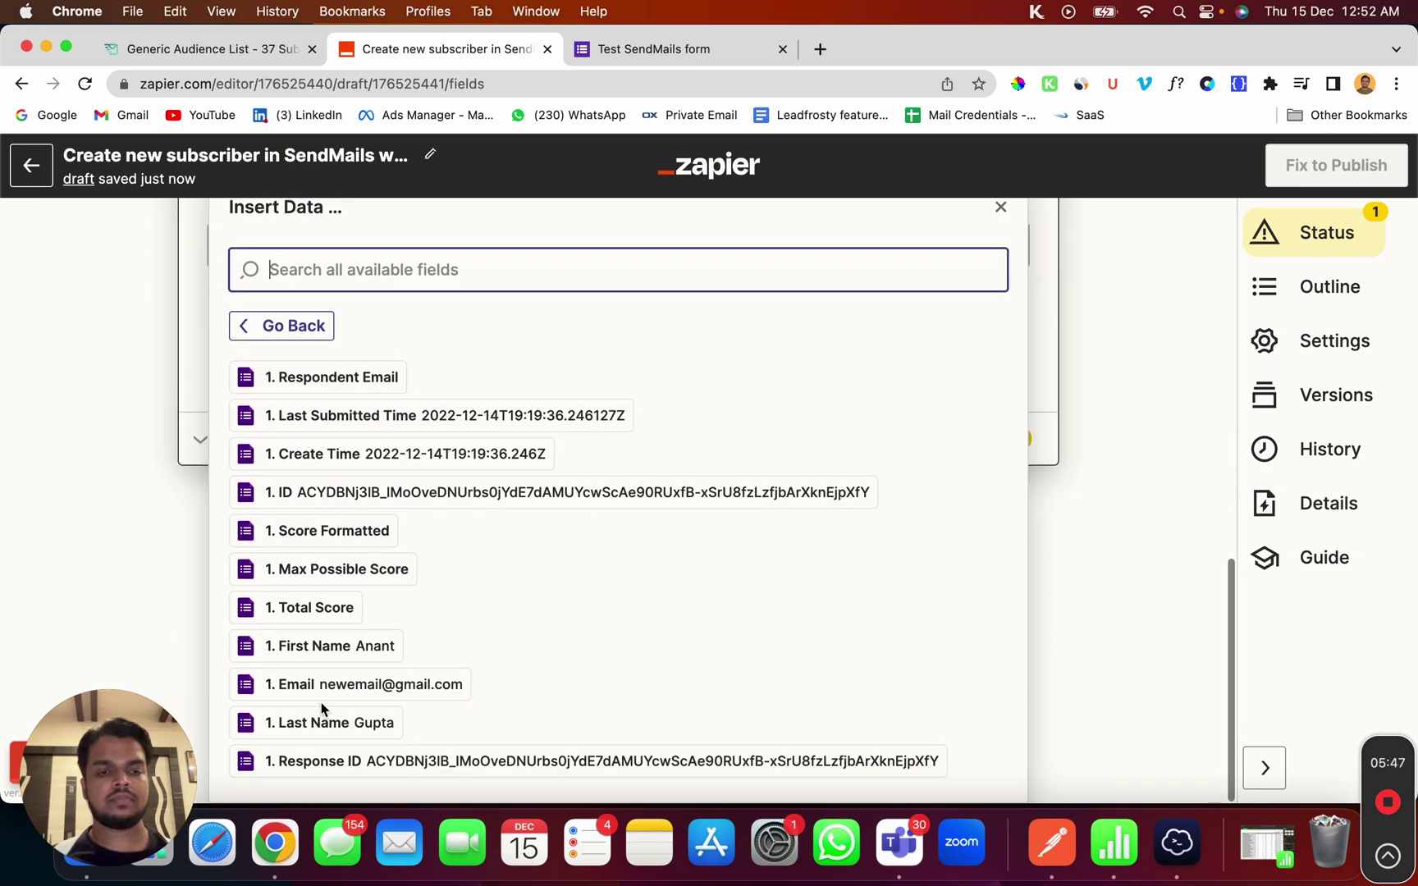
click(322, 709)
click(83, 473)
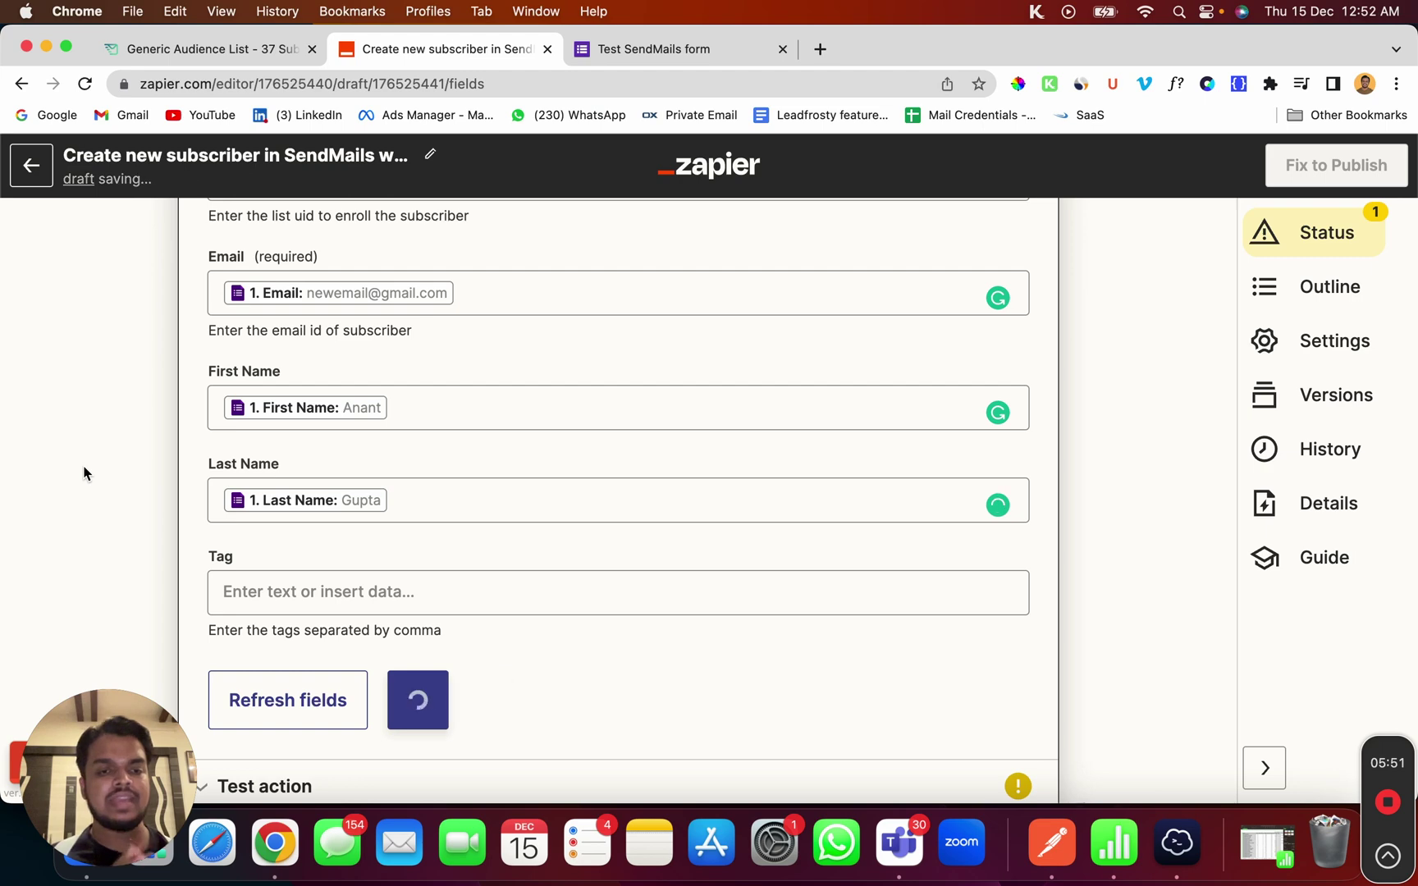
scroll(380, 657, down, 1)
scroll(380, 657, down, 3)
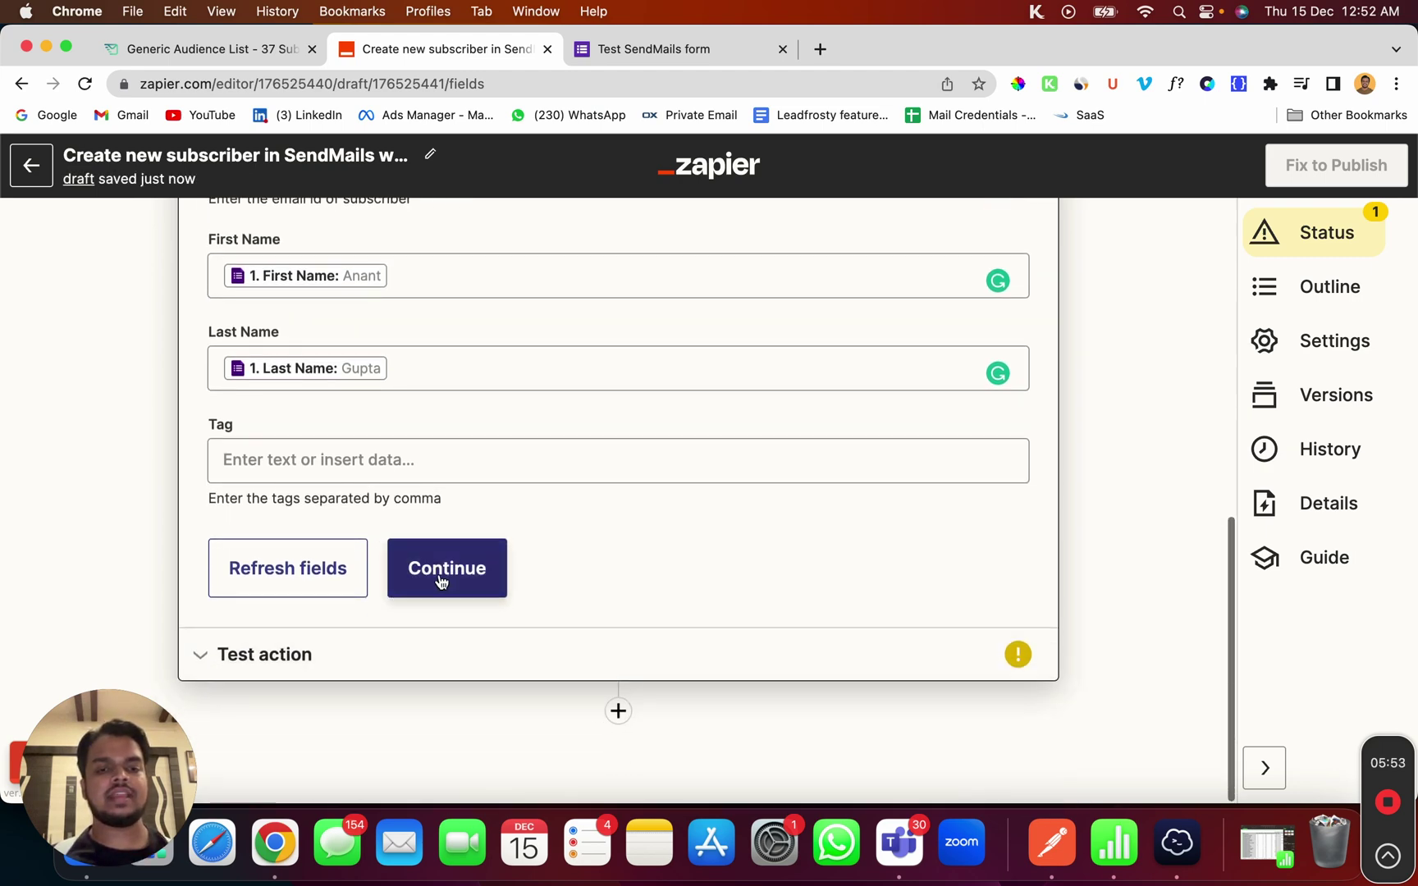
click(443, 568)
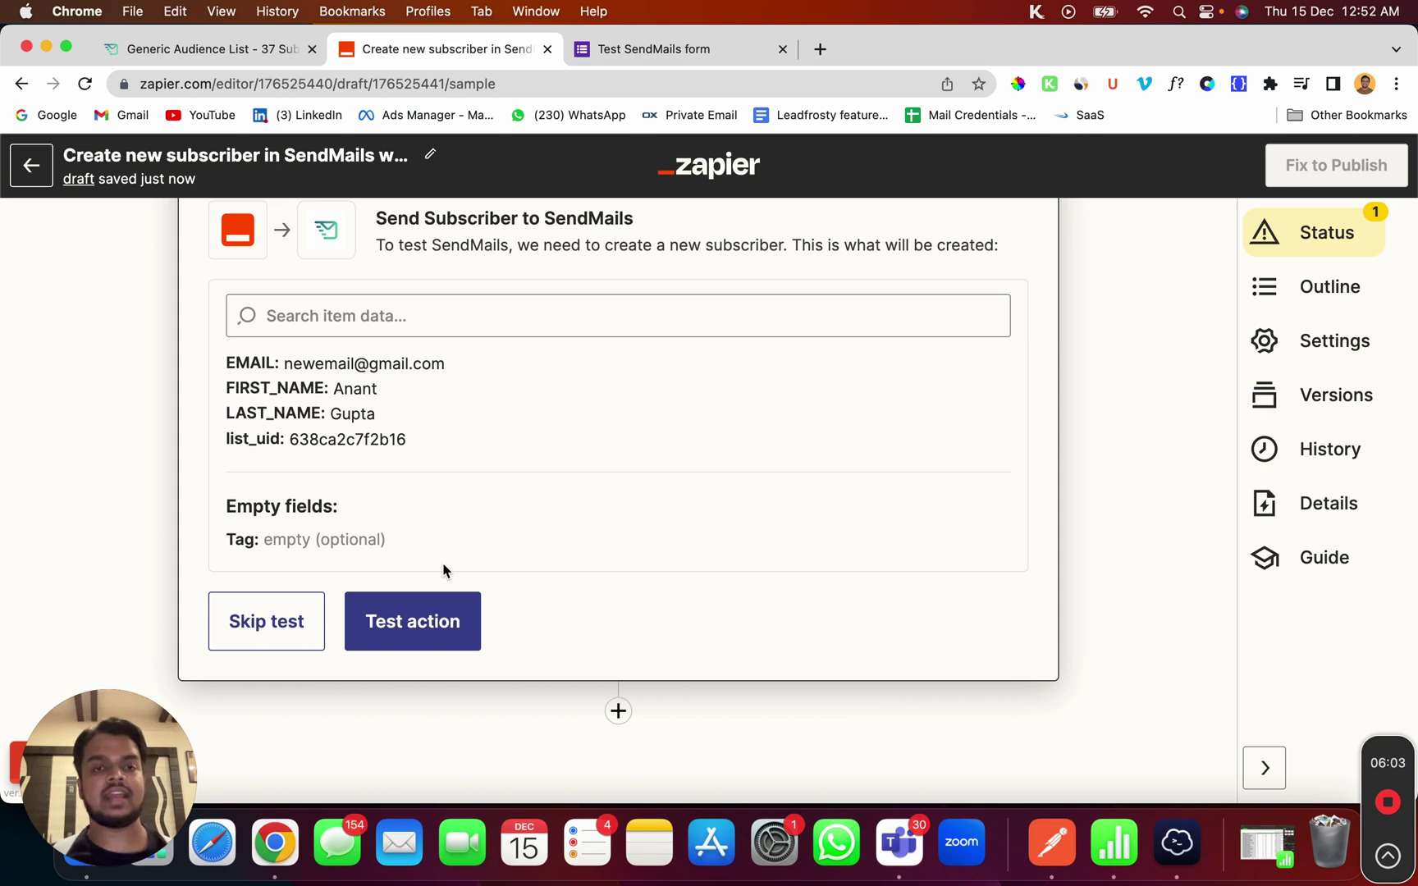
Run the action test and confirm 'Subscriber was successfully created' appears
click(412, 630)
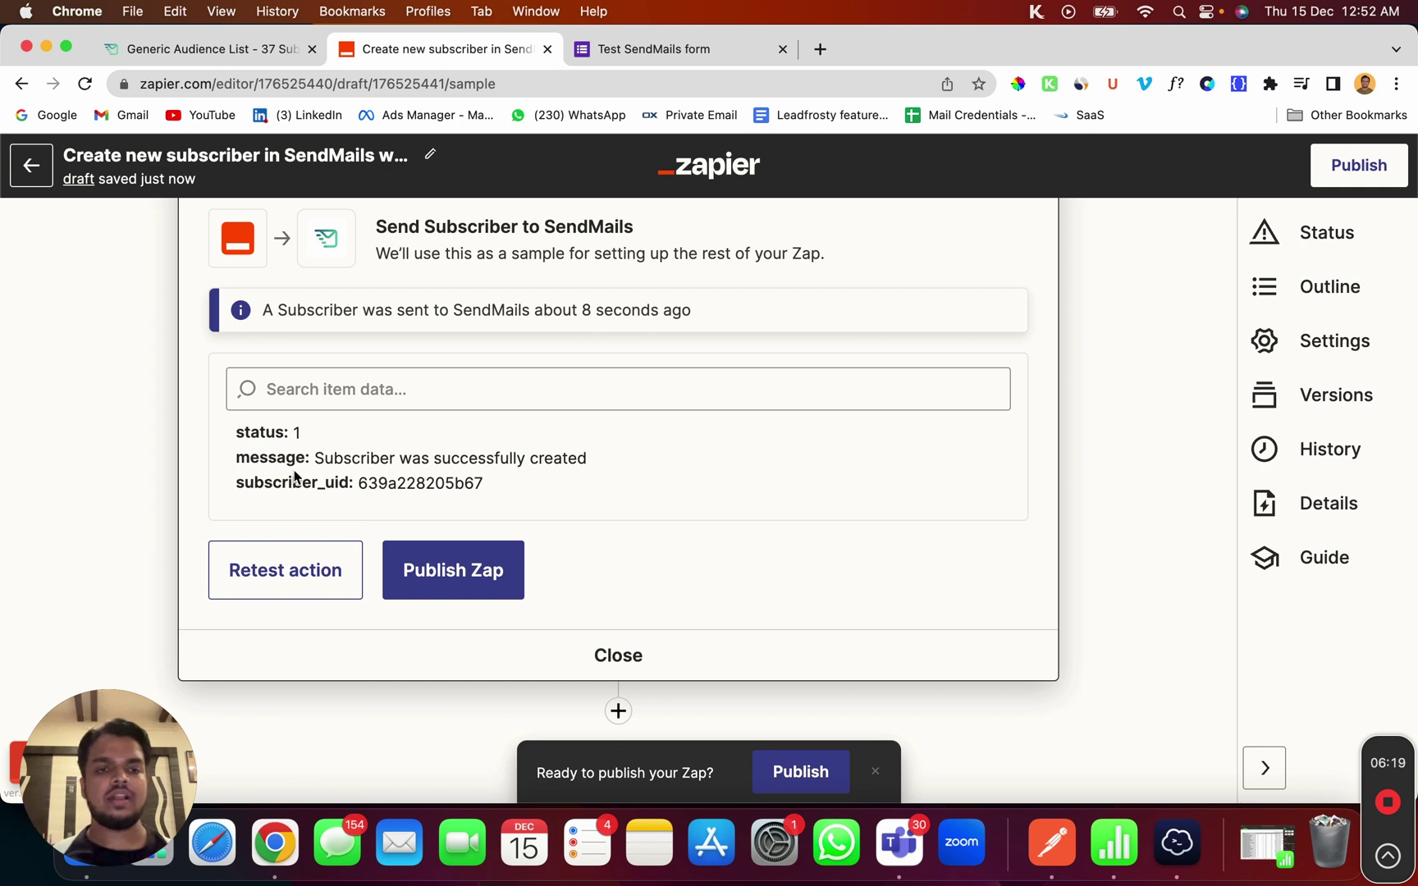
drag(236, 458, 492, 463)
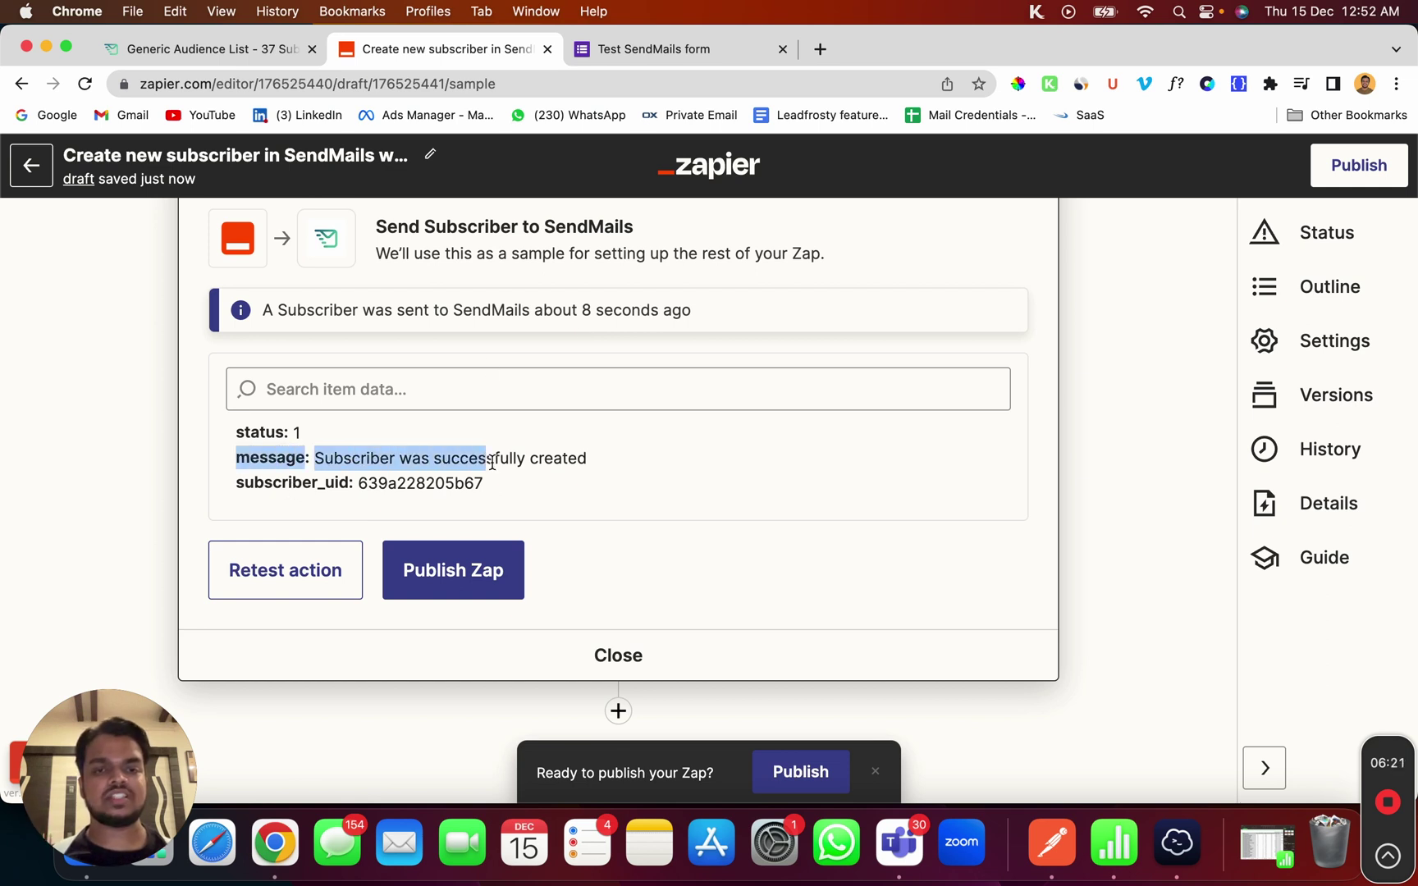
View all Generic Audience List subscribers in SendMails to confirm 38, then return to Zapier
click(228, 51)
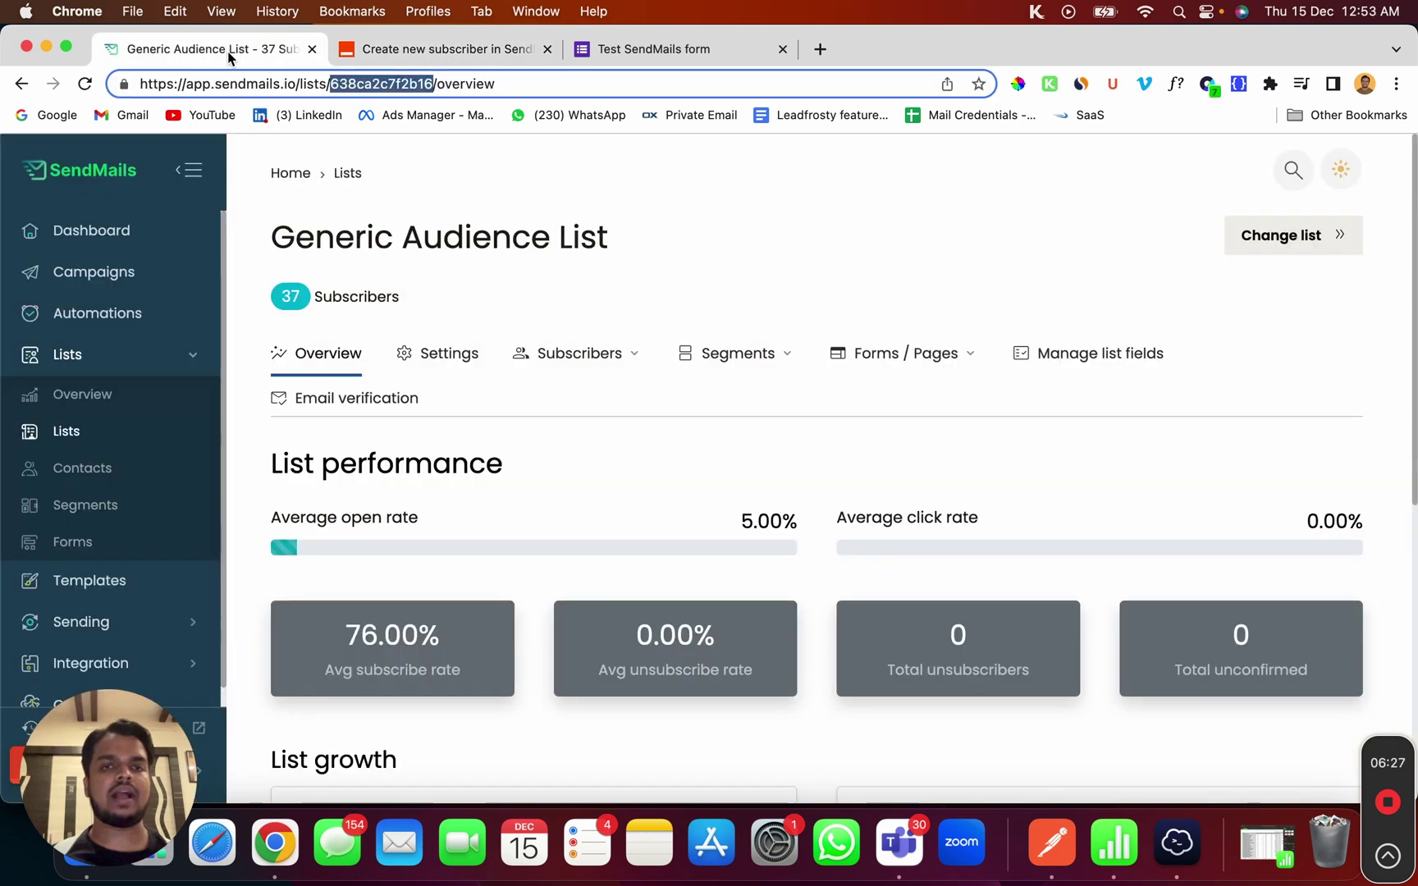
click(599, 376)
click(584, 406)
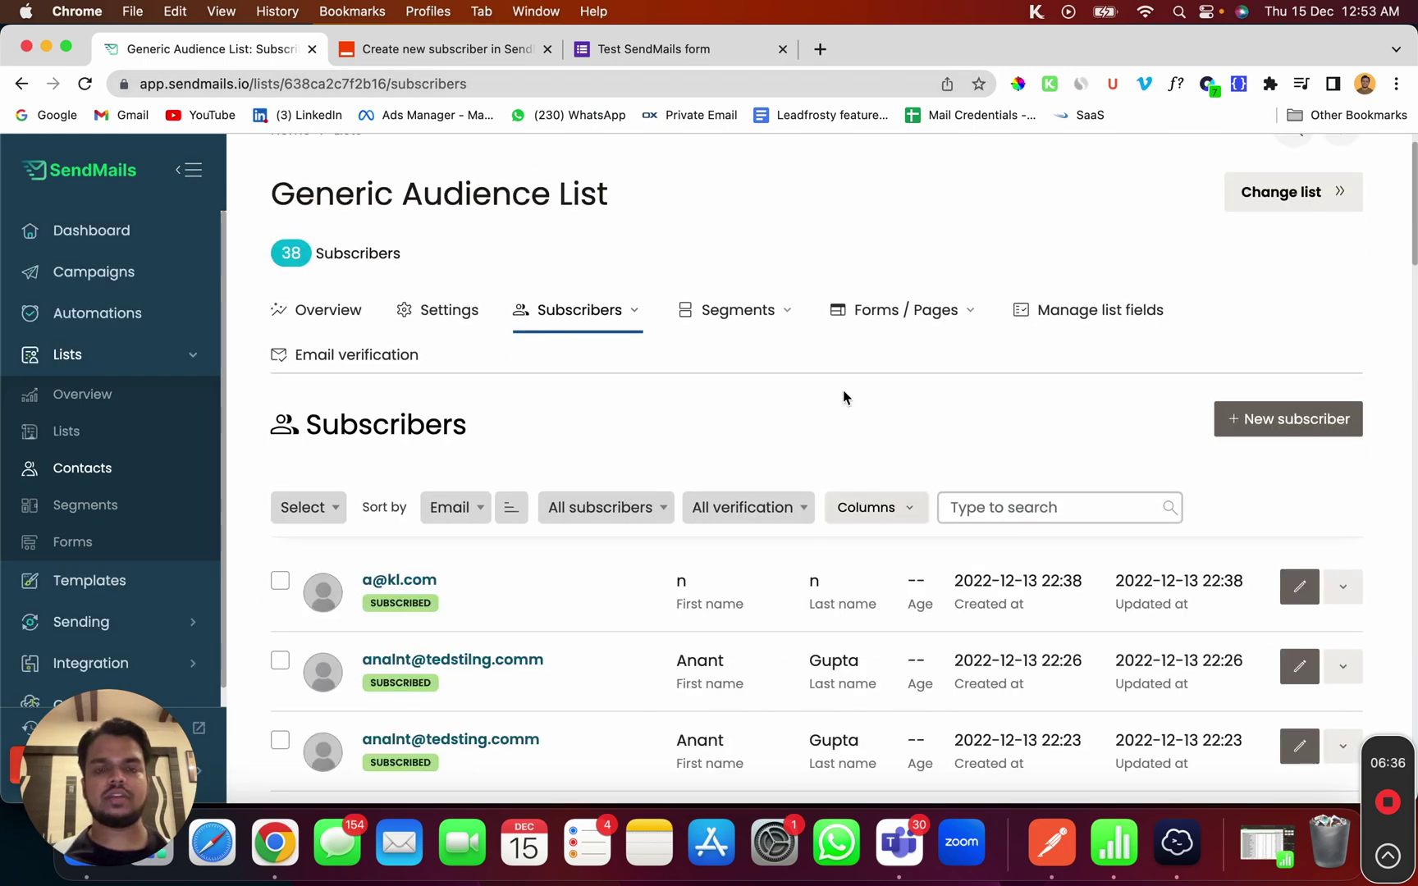
click(394, 51)
scroll(469, 340, up, 10)
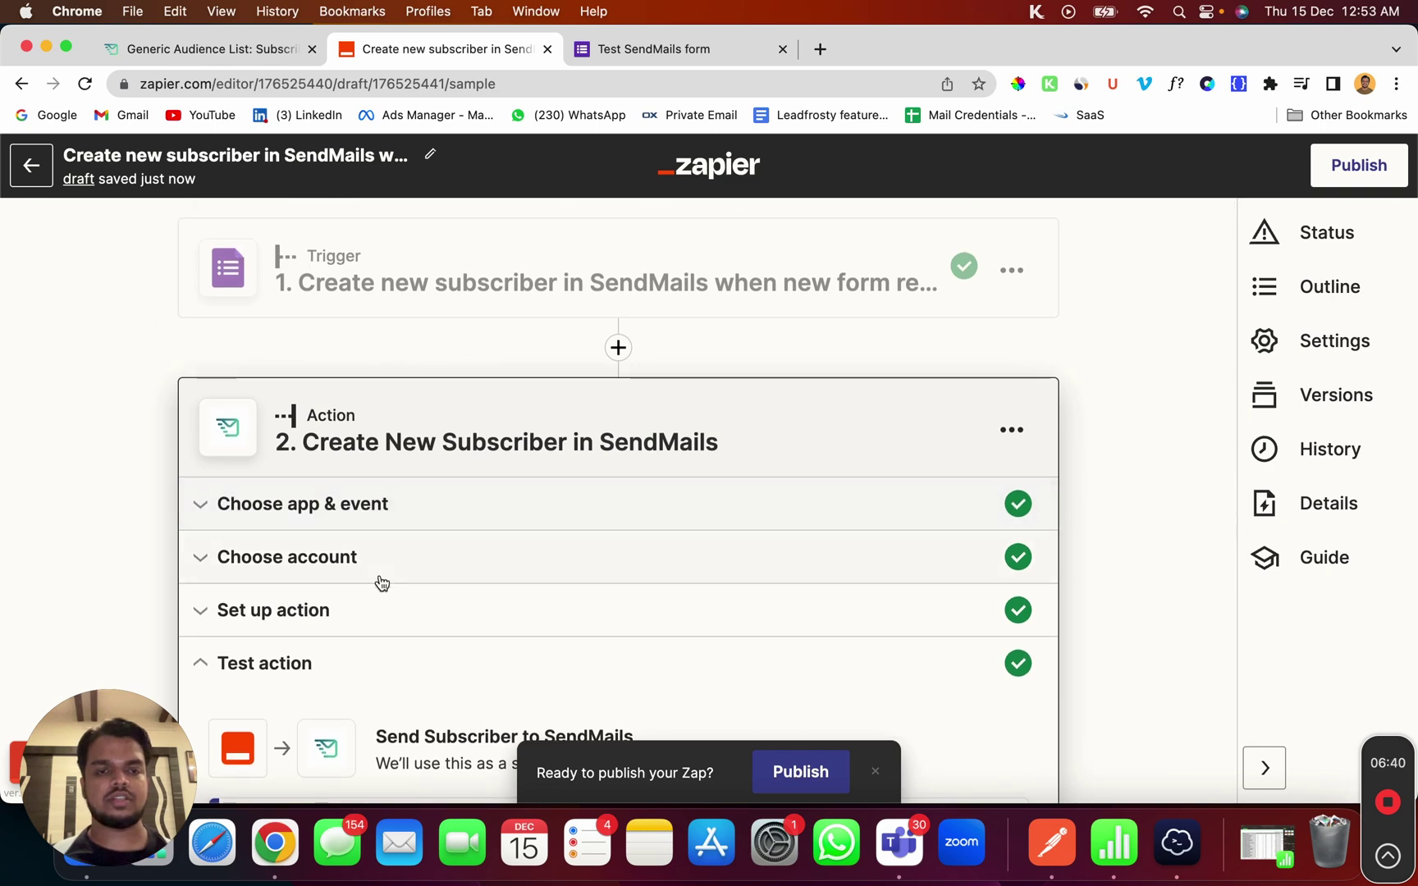
Expand Choose account and Set up action to review them, then go back to SendMails subscribers
click(409, 569)
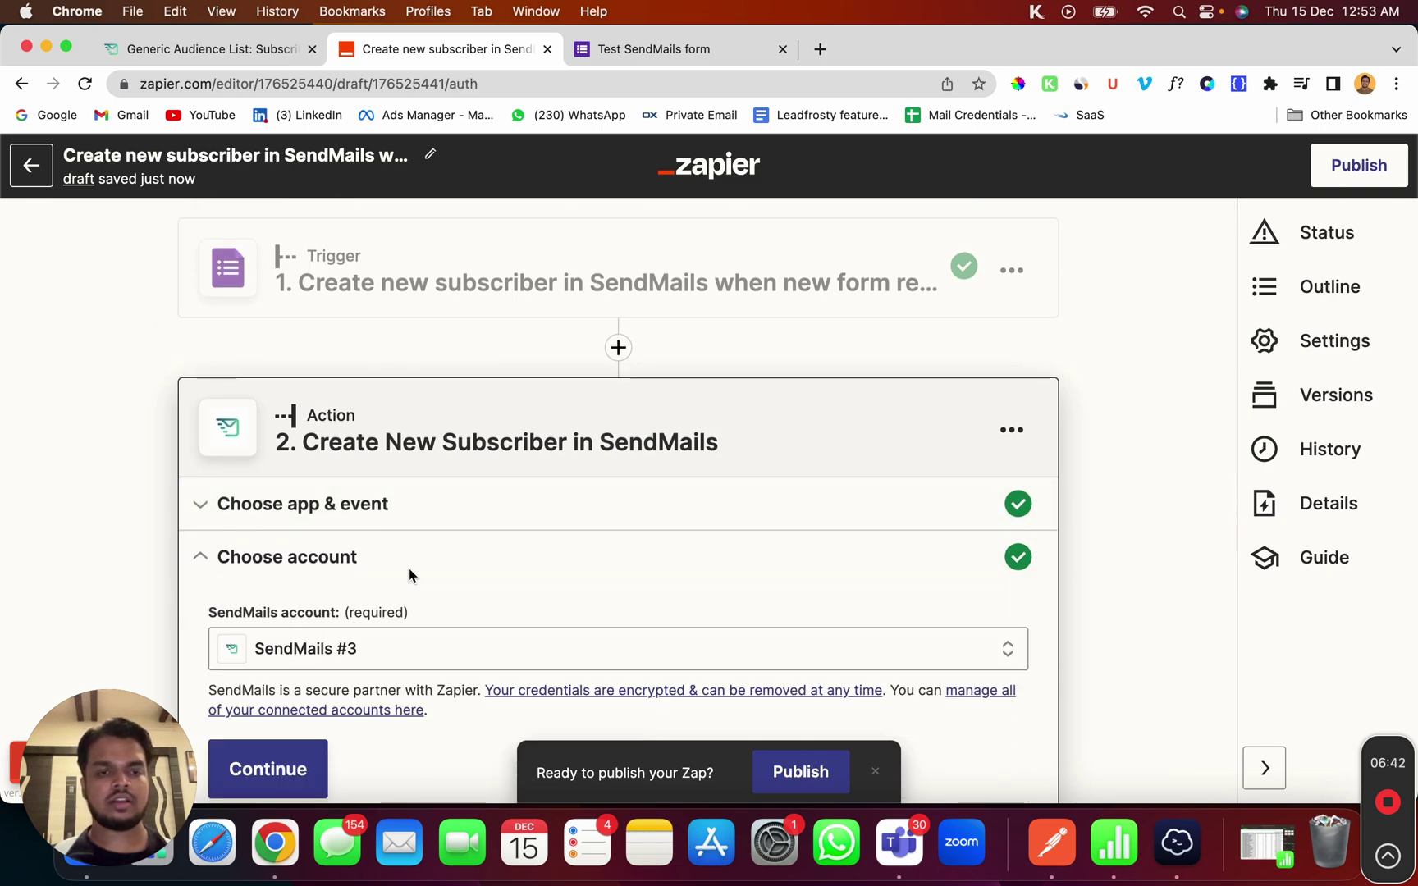
click(419, 572)
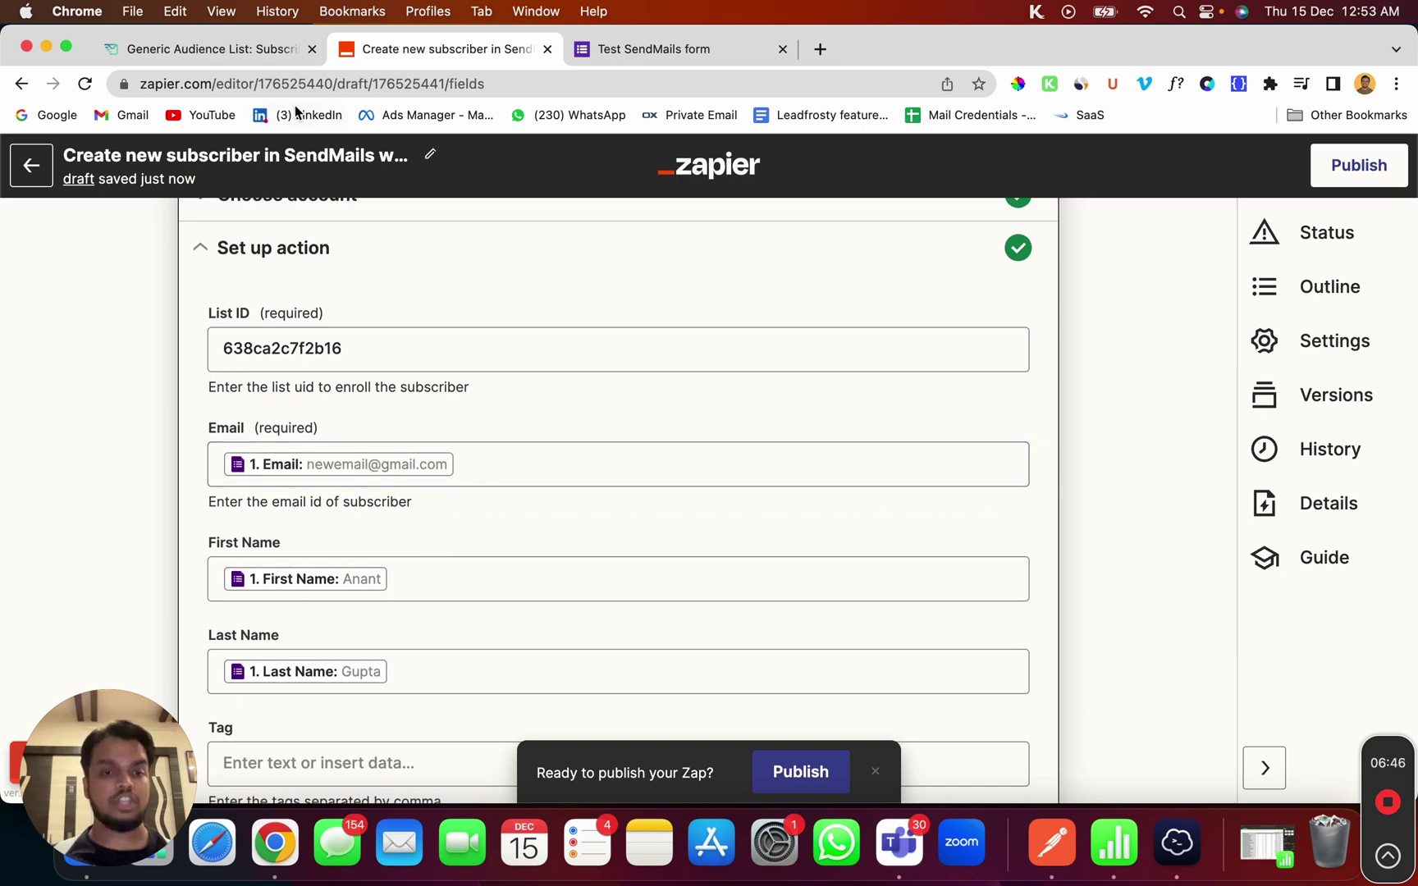
click(252, 53)
scroll(627, 611, down, 5)
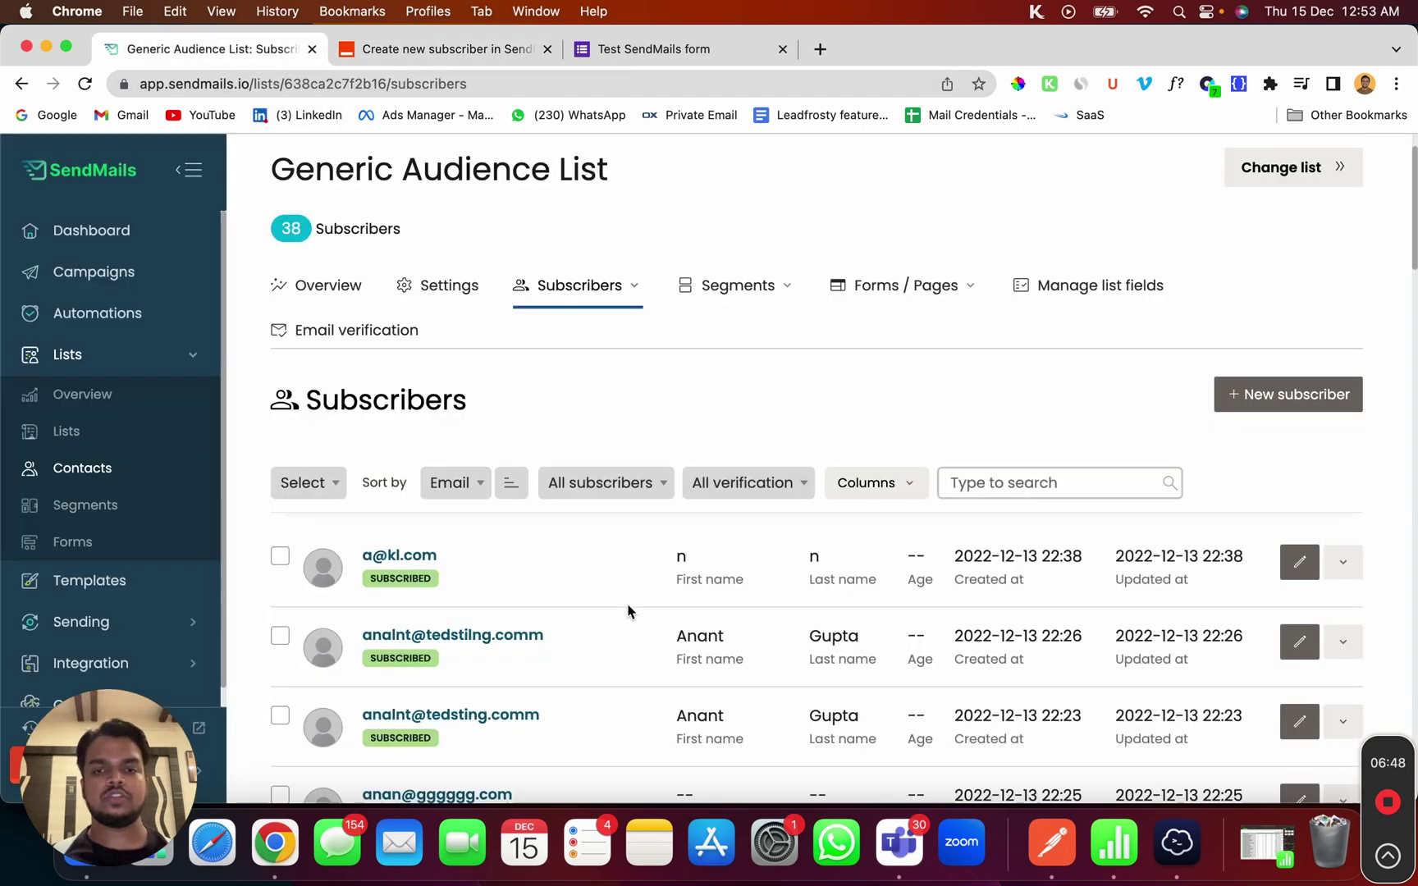
Scroll the Generic Audience List to find and highlight the new test subscriber's e-mail
scroll(627, 611, down, 10)
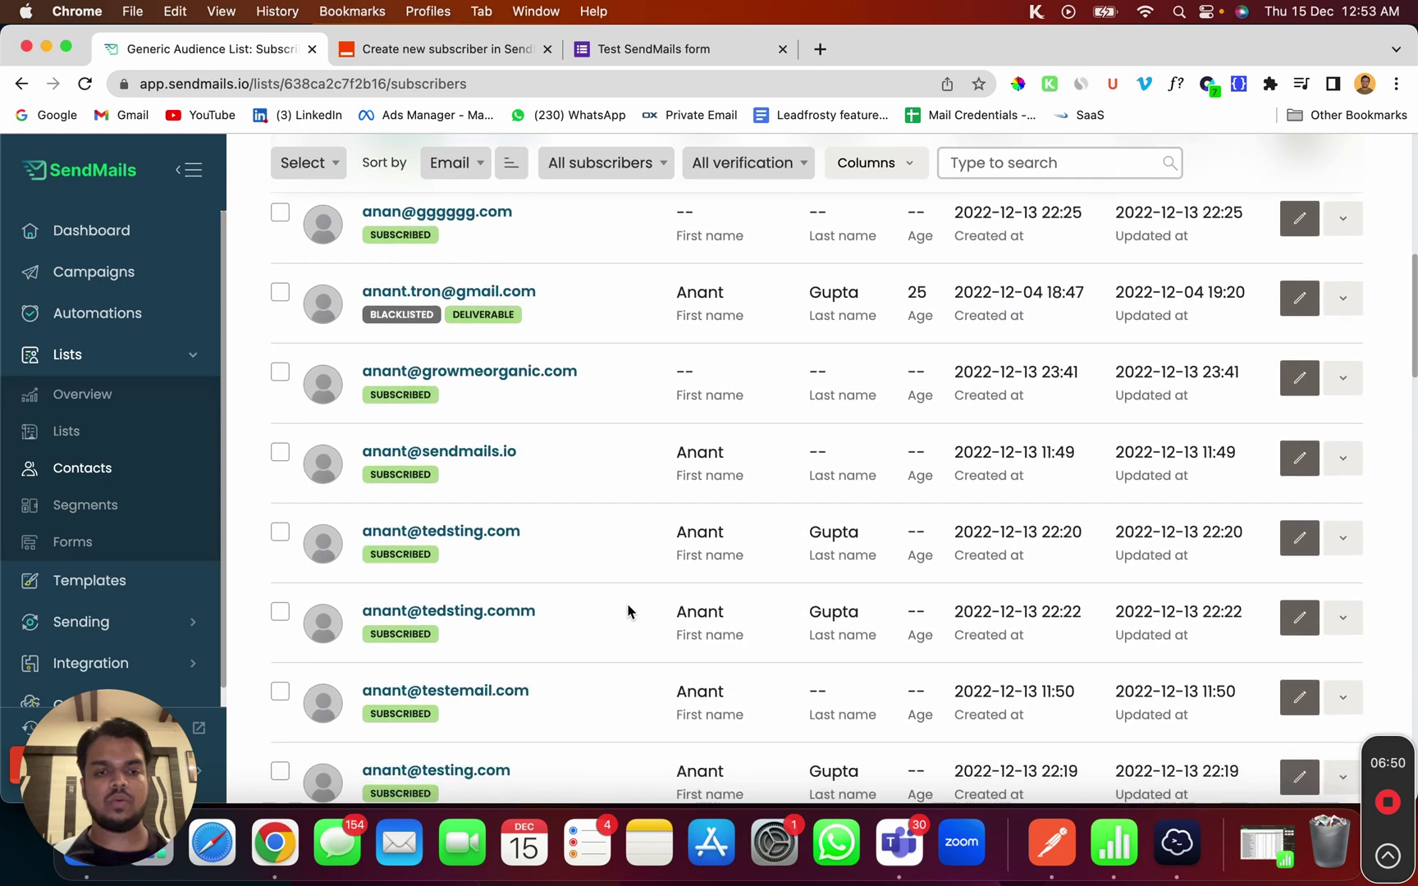
scroll(626, 611, down, 6)
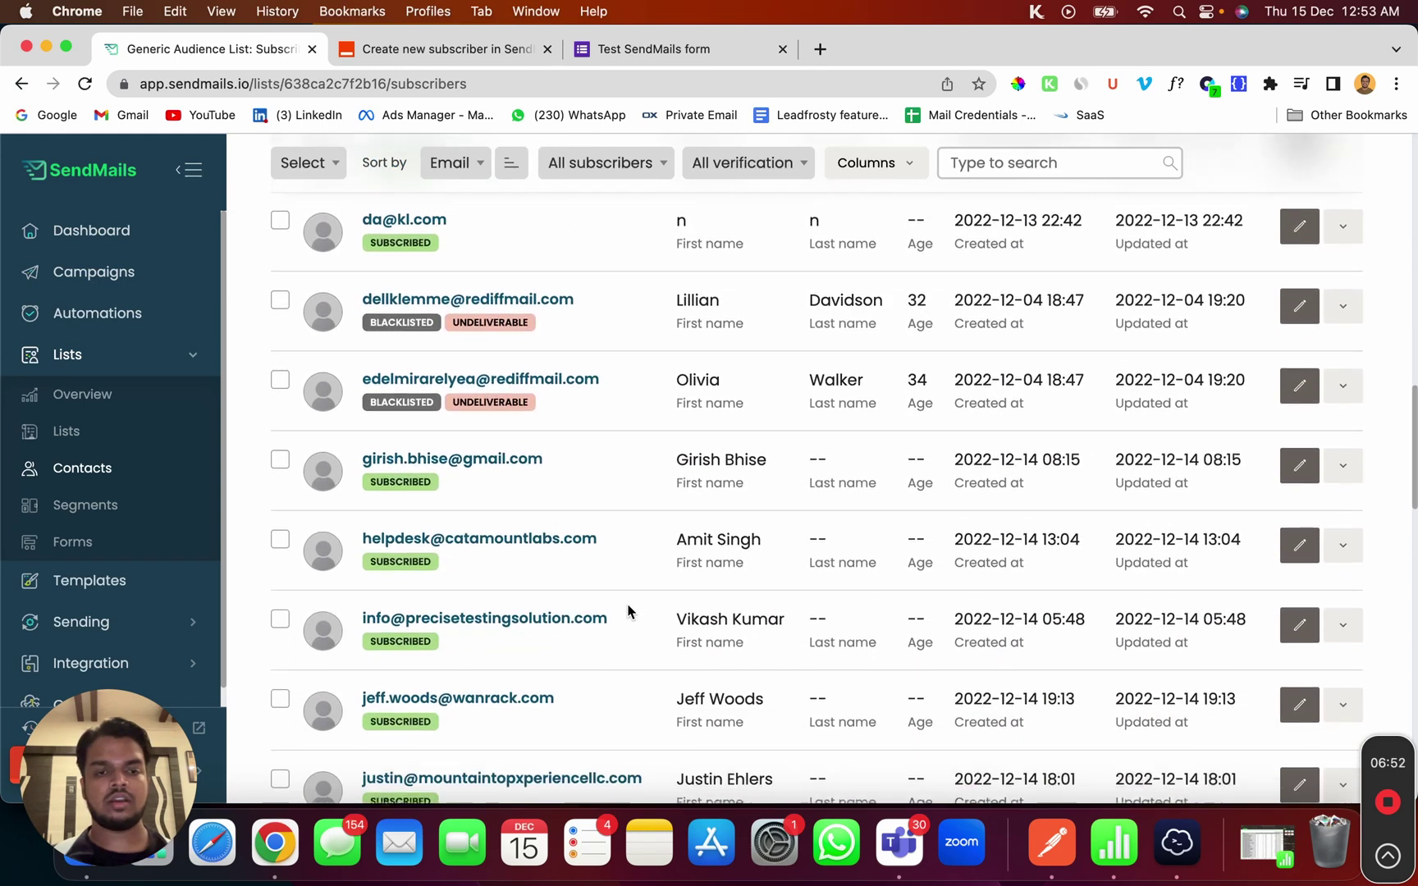
scroll(627, 610, down, 5)
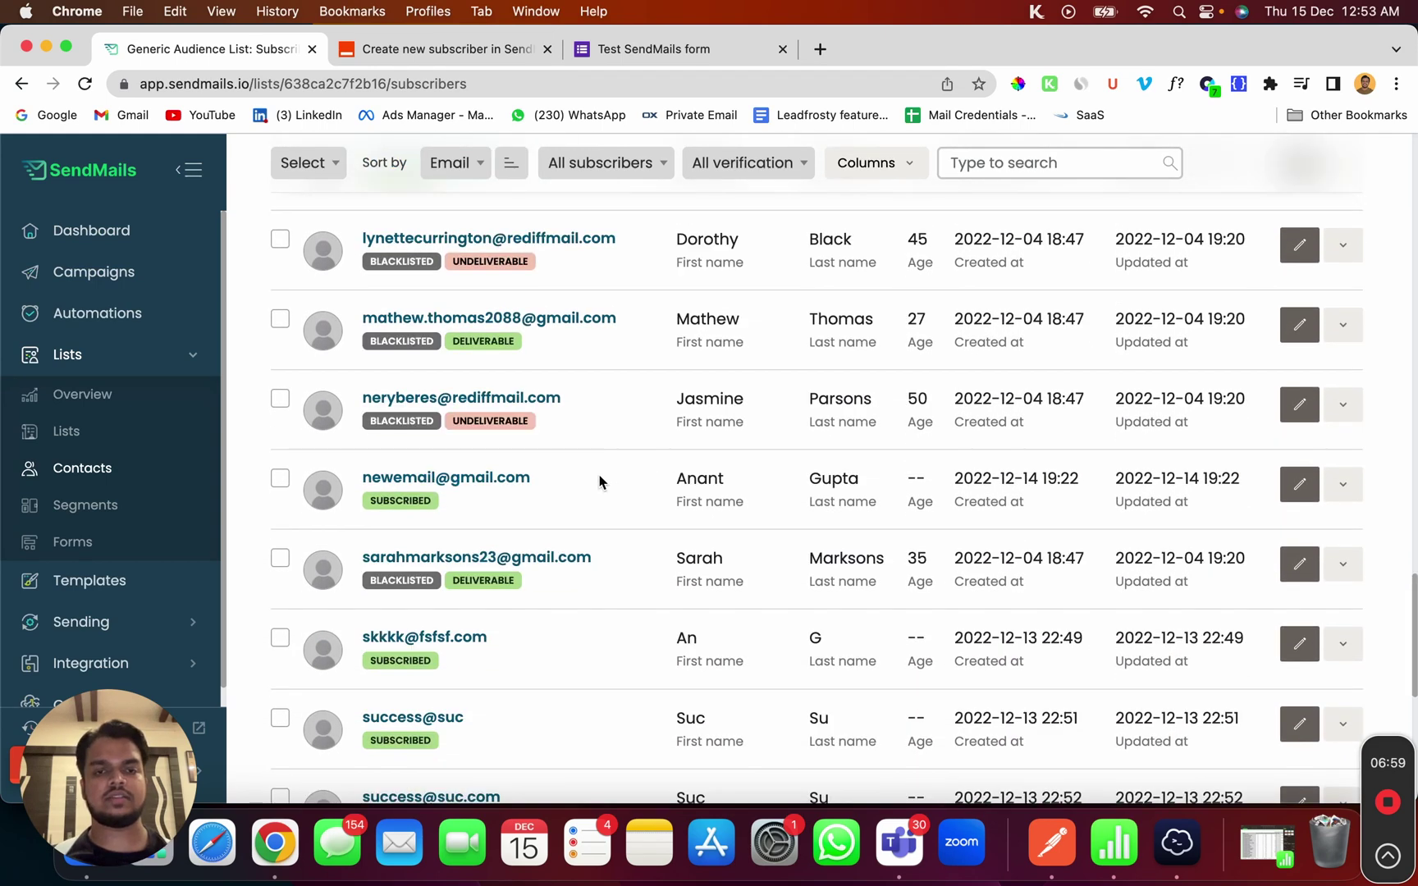
drag(586, 481, 341, 483)
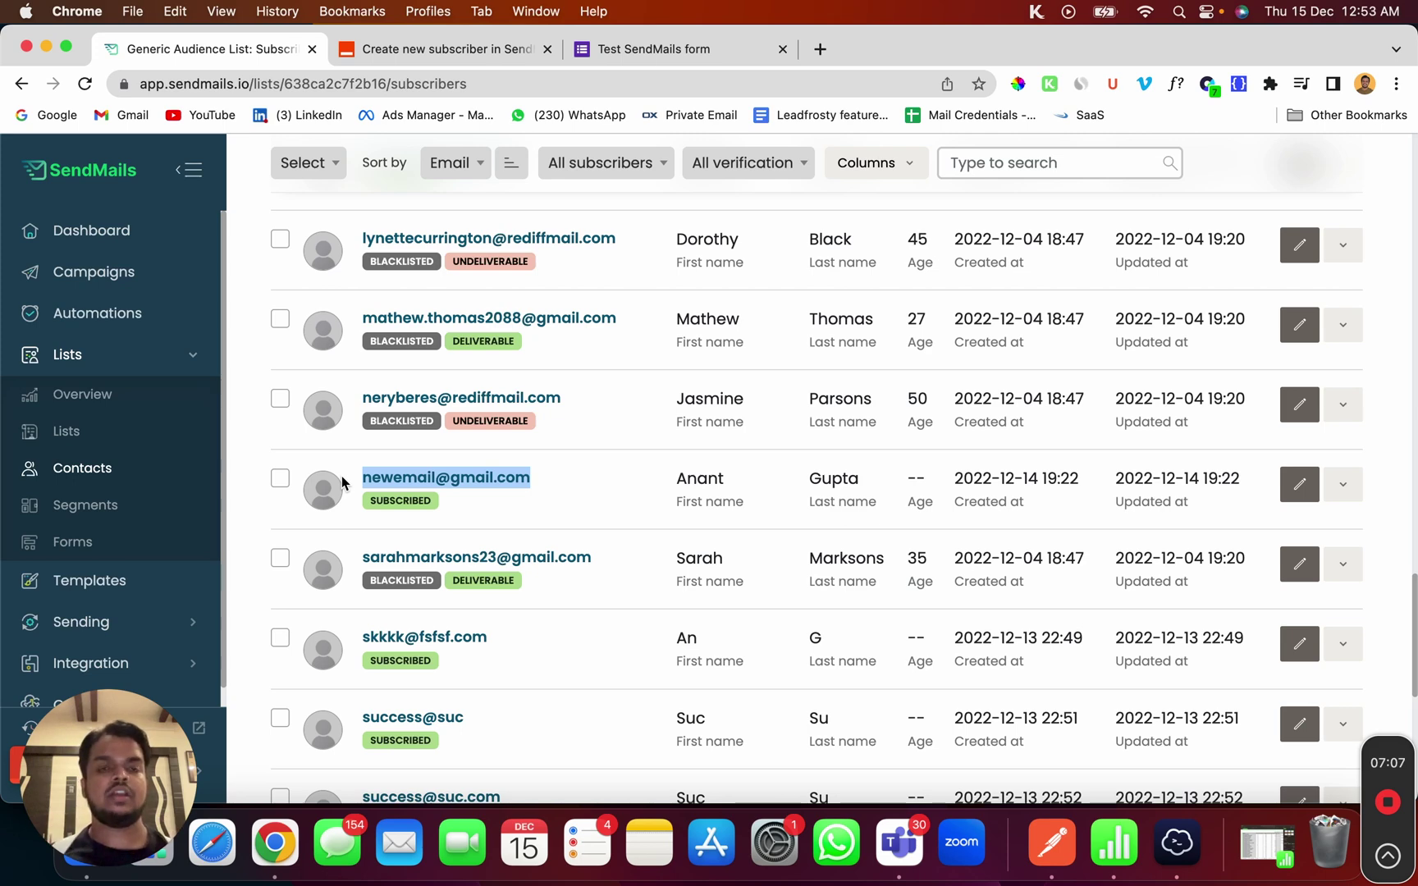
click(493, 50)
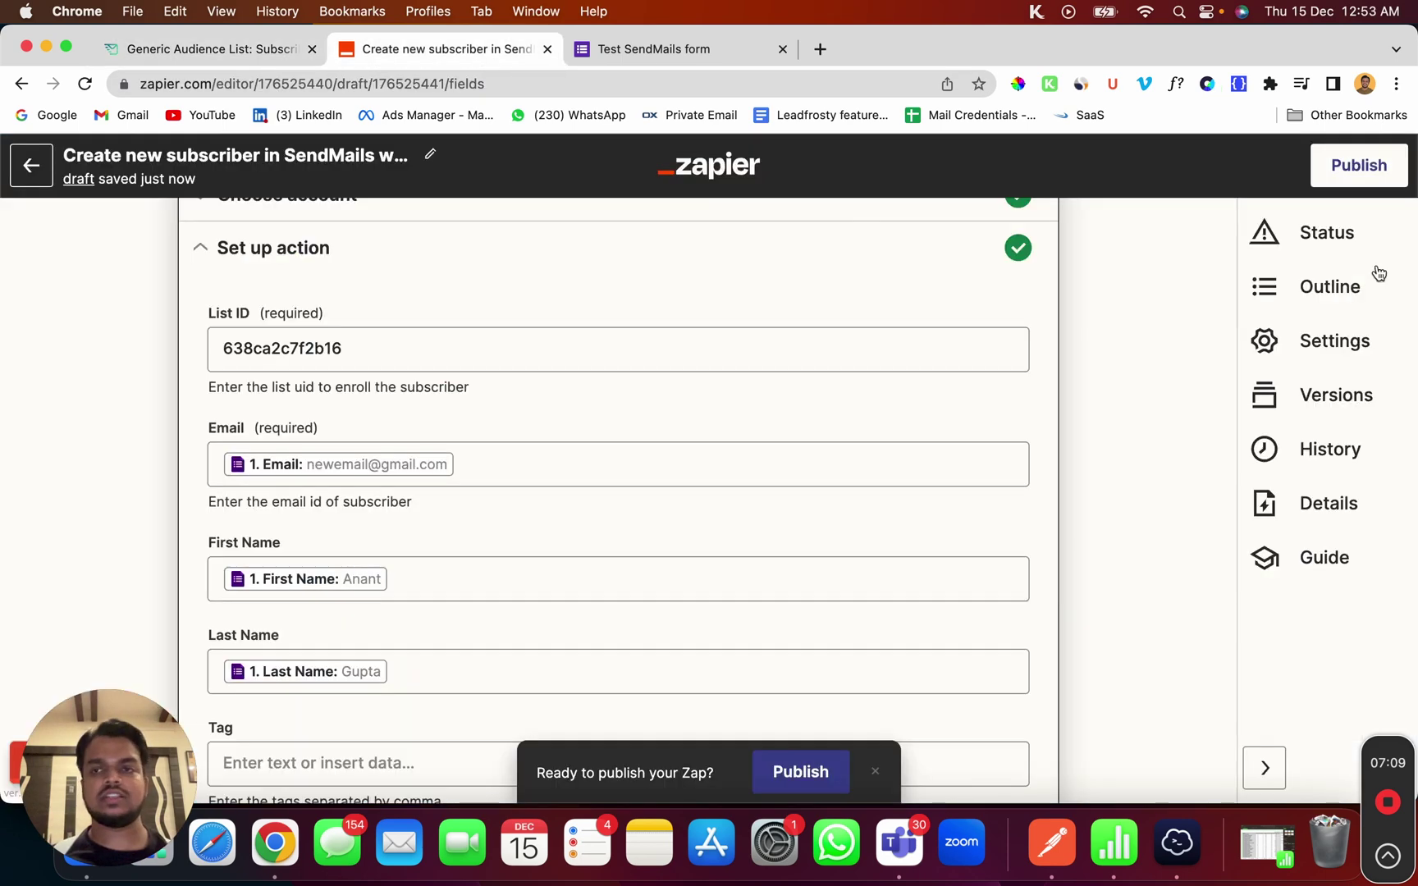
Publish the zap with Publish & Turn On, then go to the Test SendMails form tab
click(1376, 167)
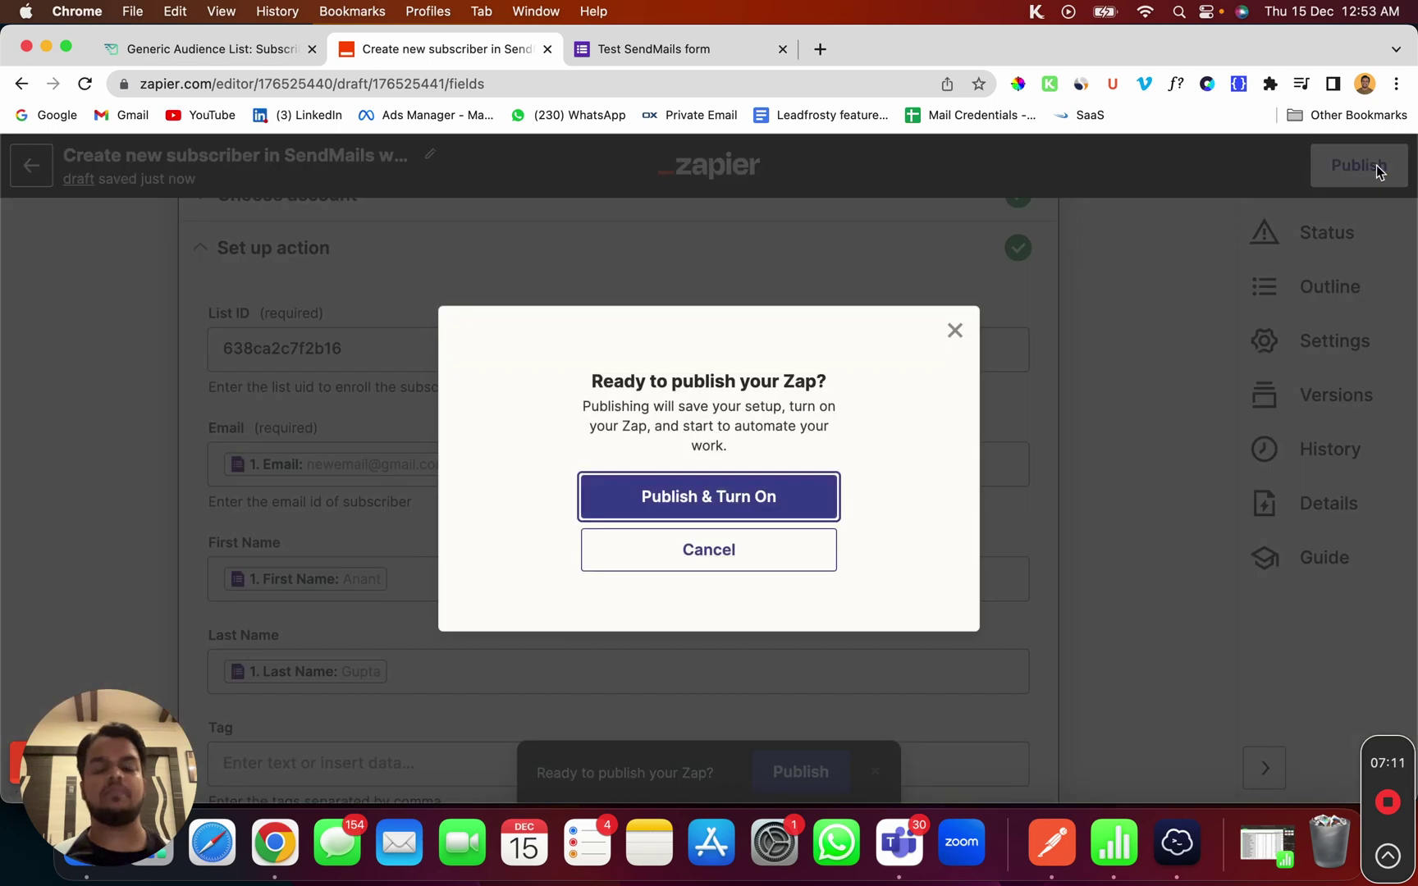
click(654, 499)
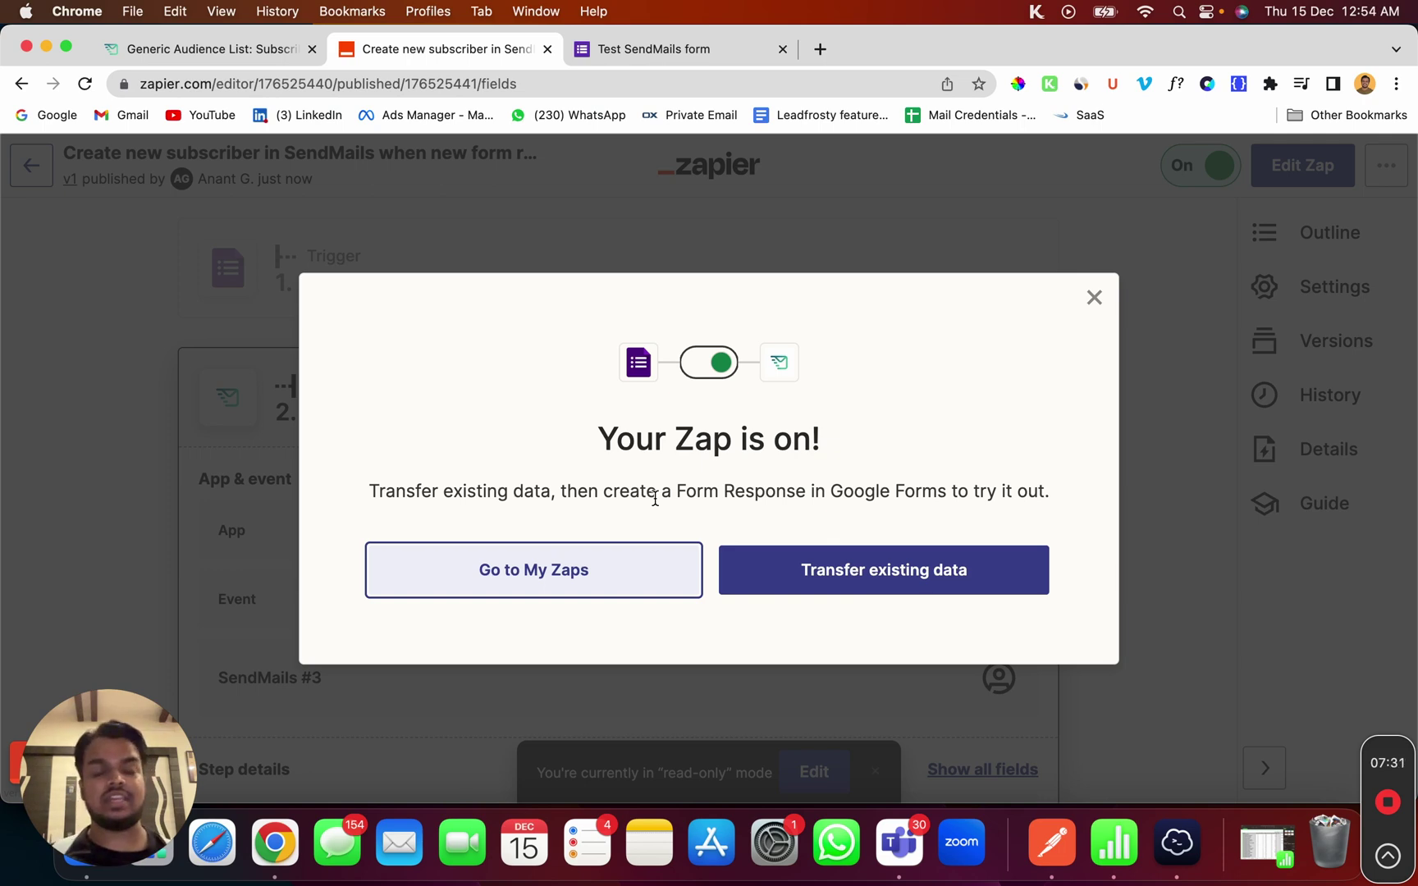
click(681, 54)
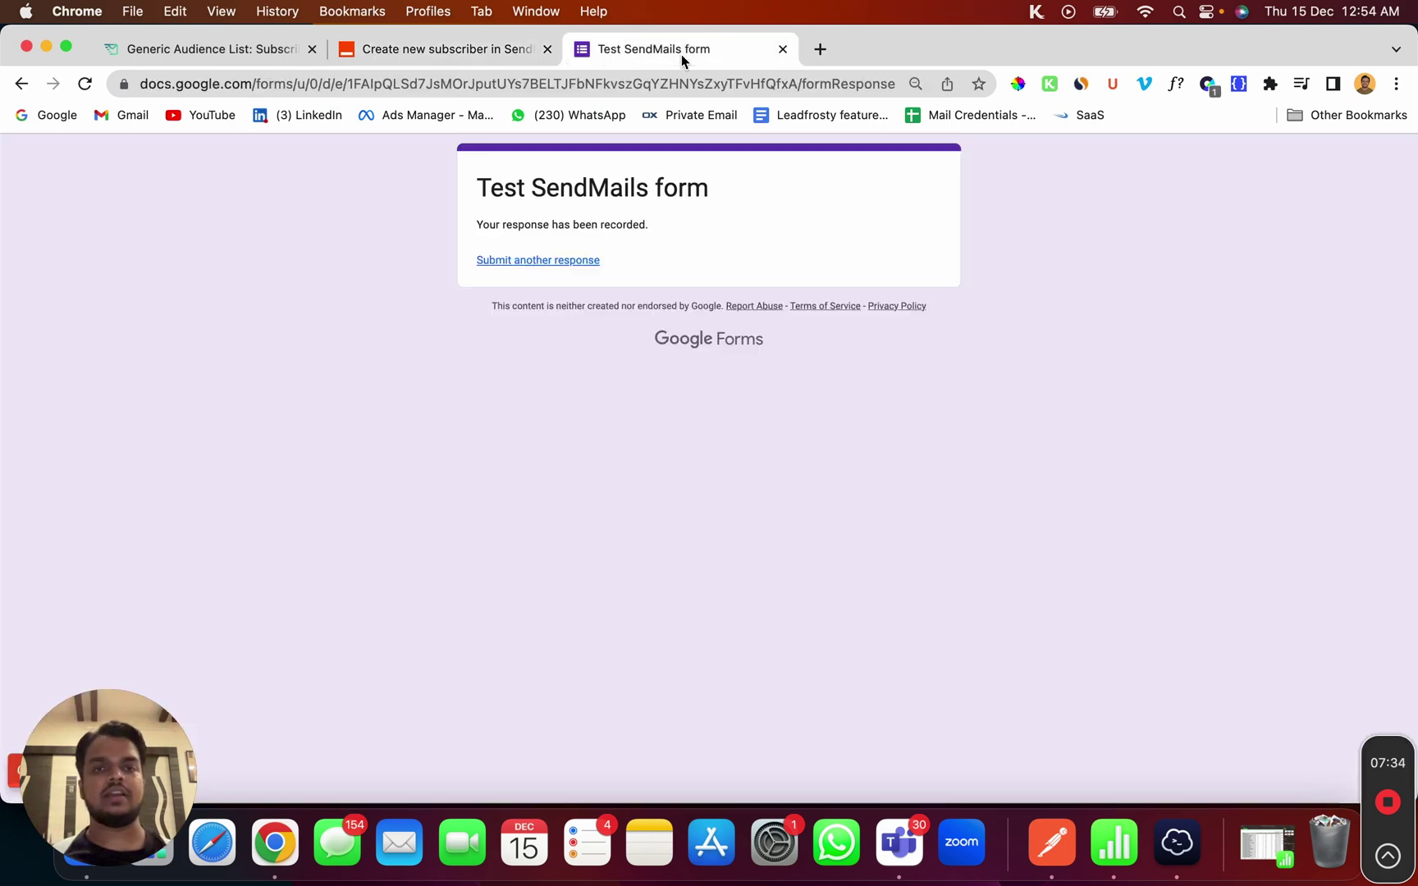
Fill a blank form's First Name, Last Name and Email with sample values and submit it
click(24, 85)
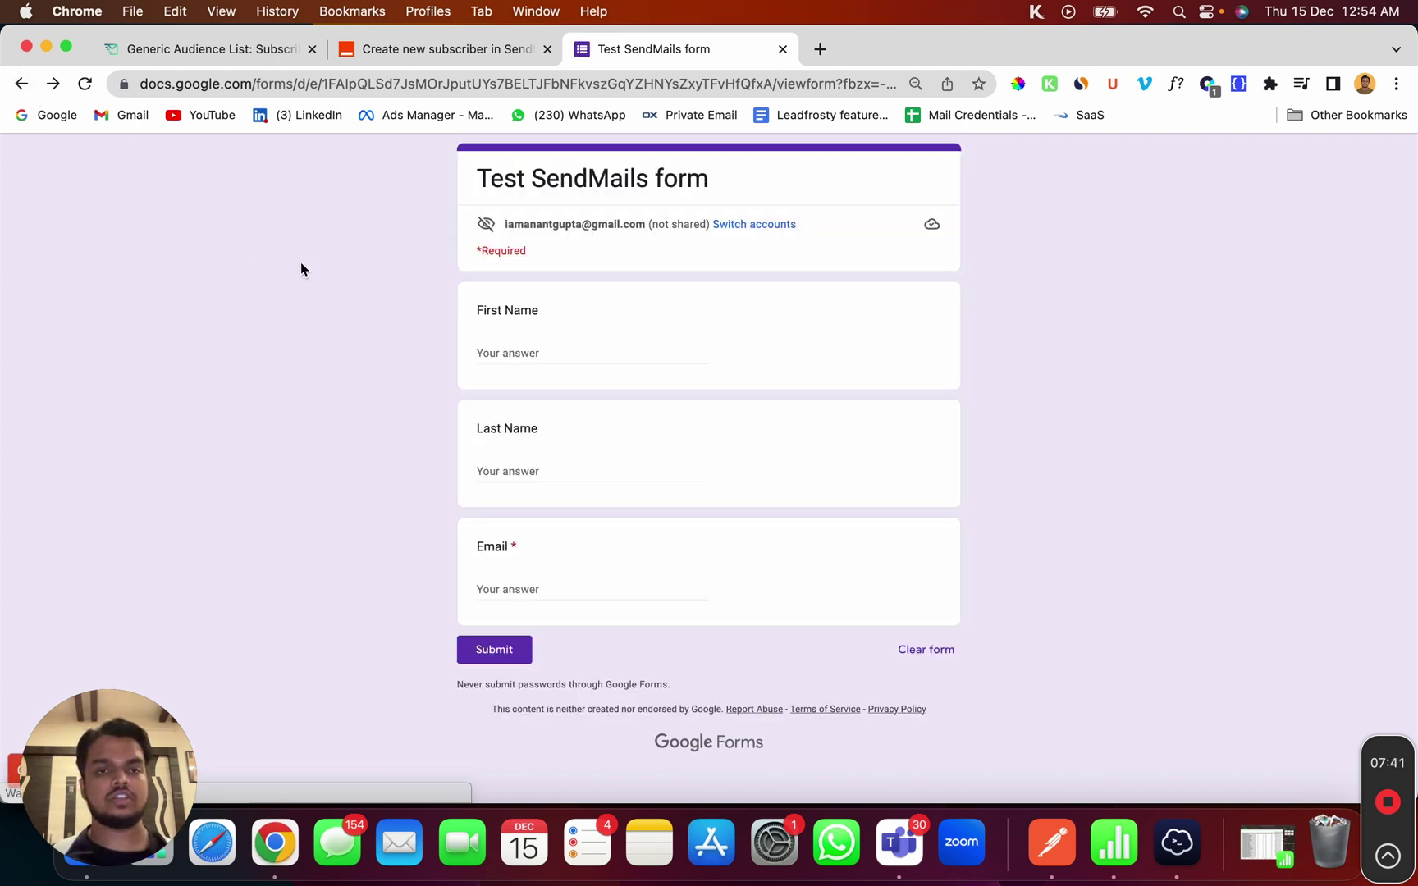
click(530, 352)
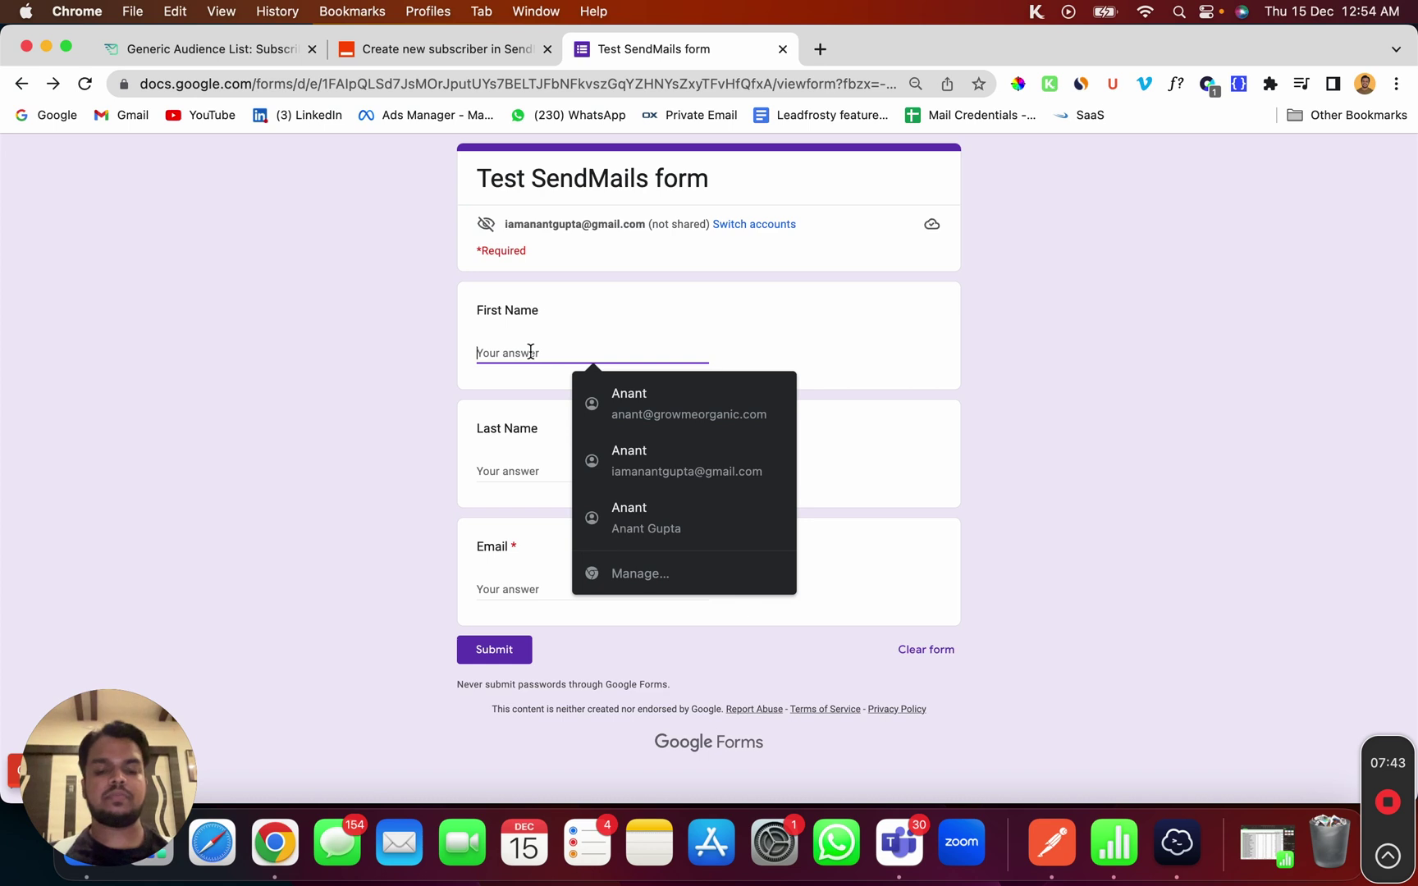
text(John)
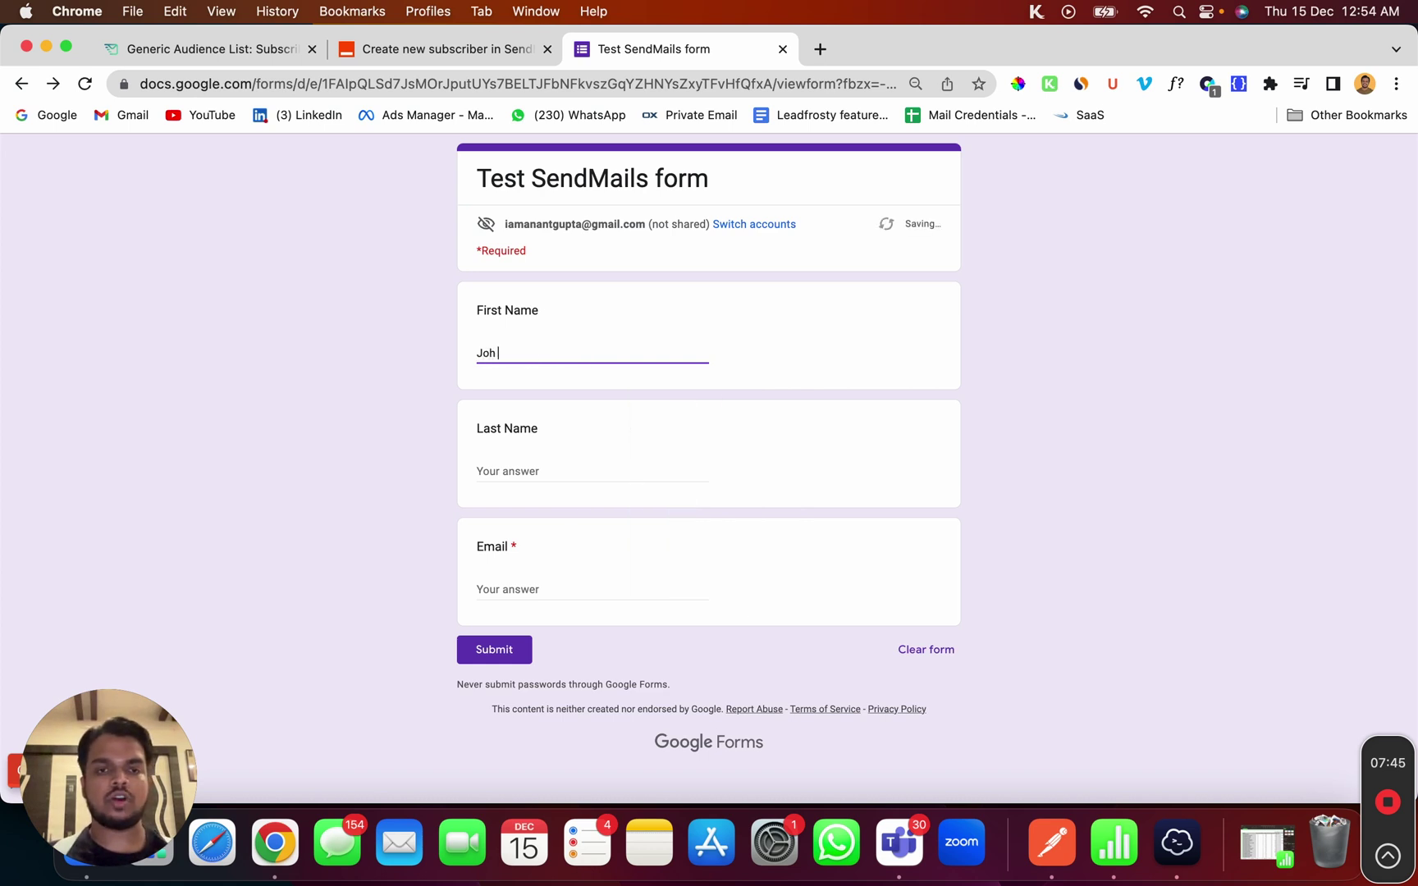
click(532, 470)
text(Doe)
key(Tab)
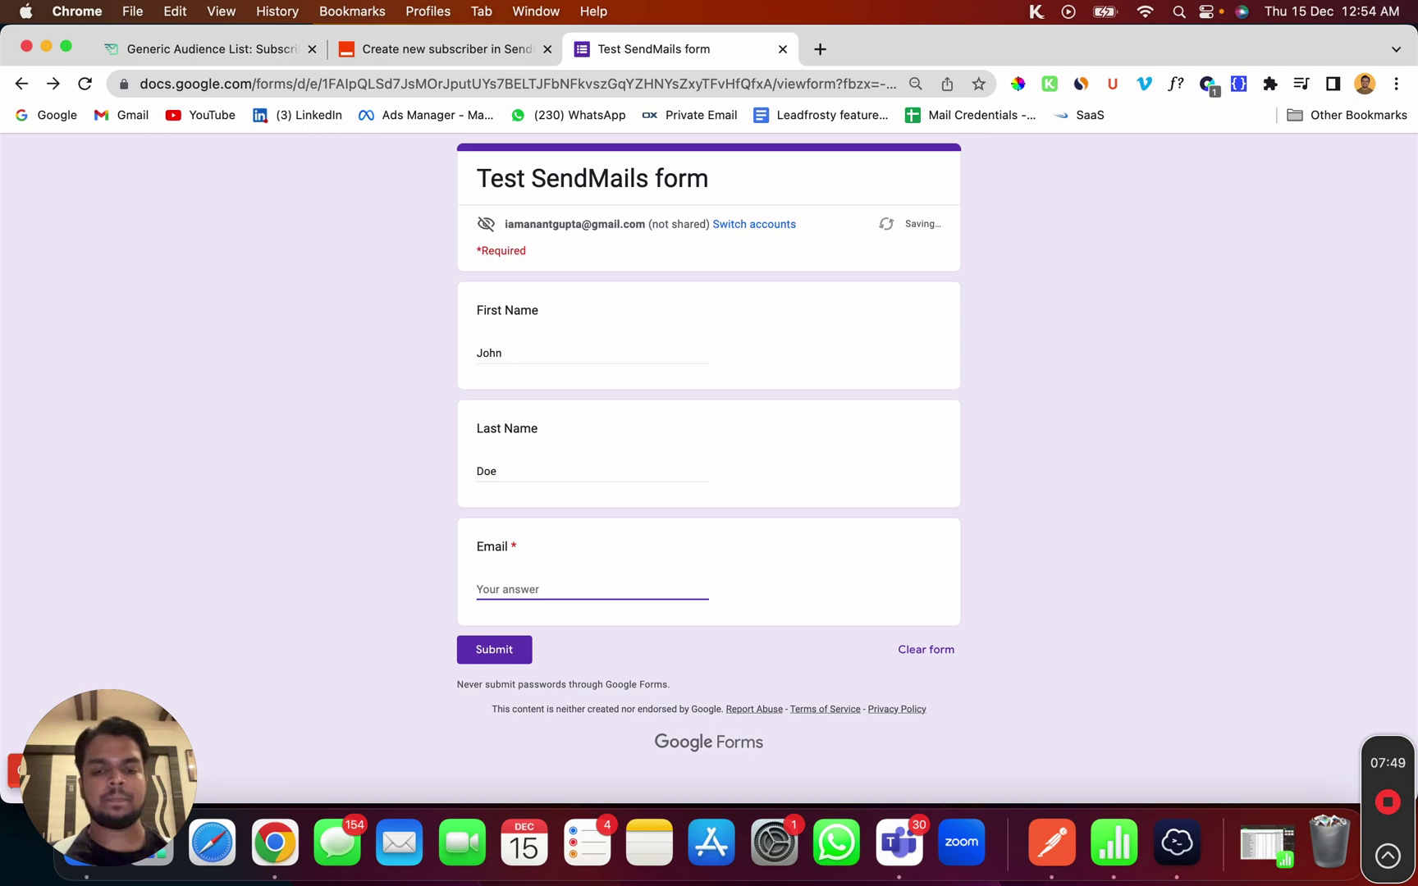
text(john)
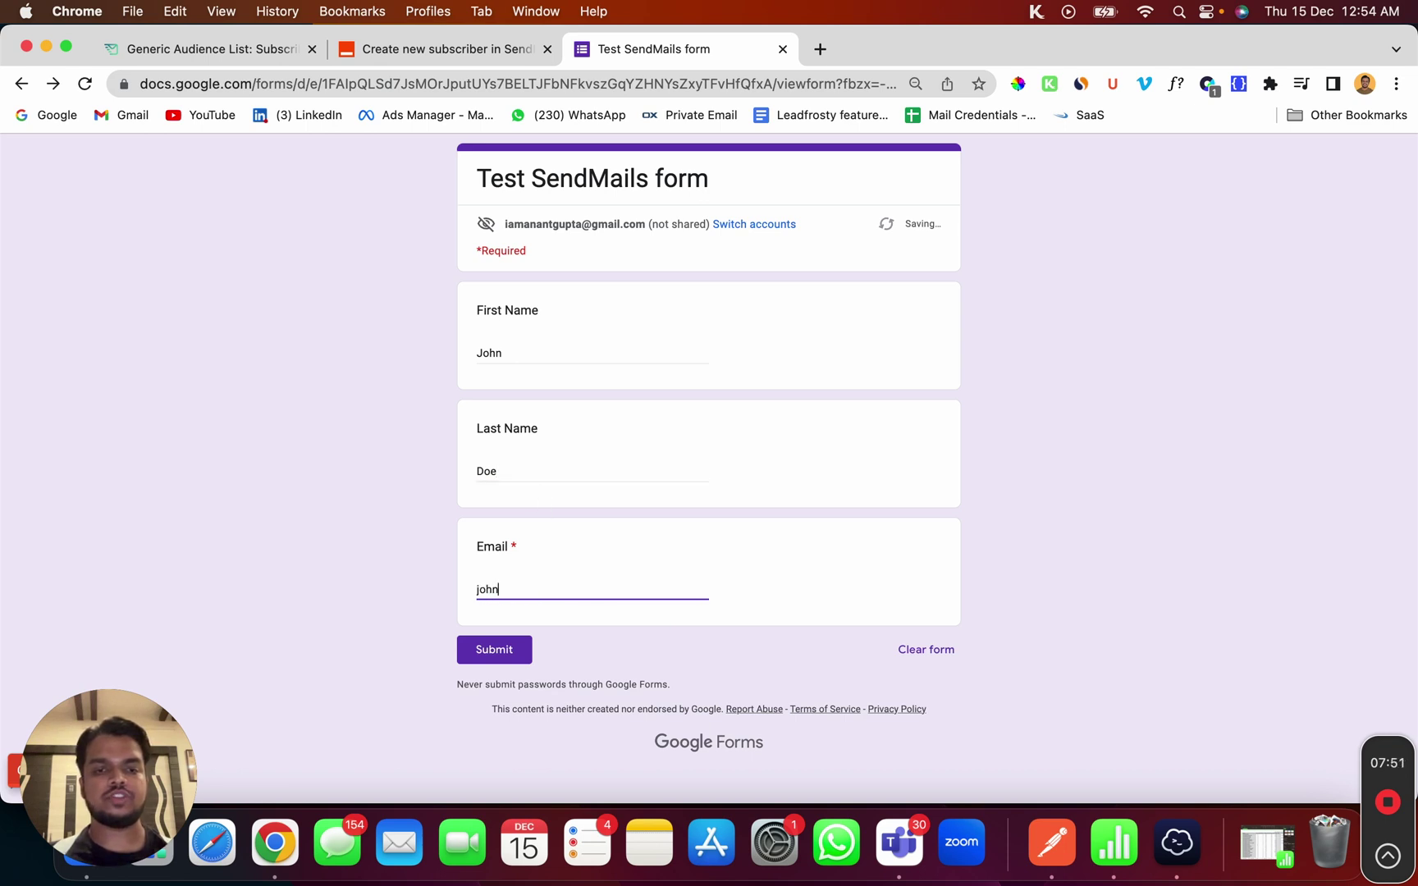
text(@gmail.com)
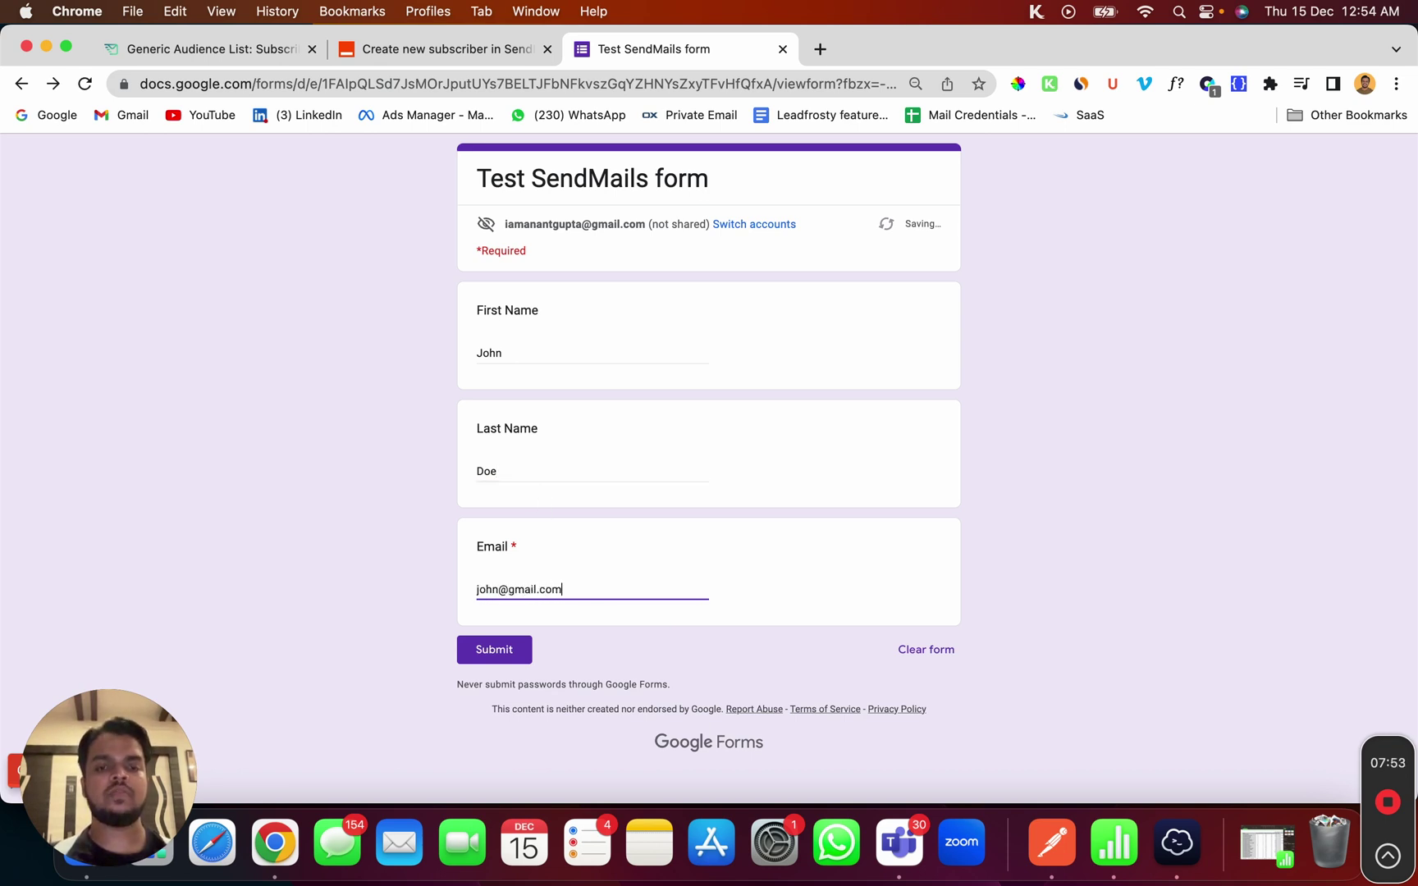
click(496, 650)
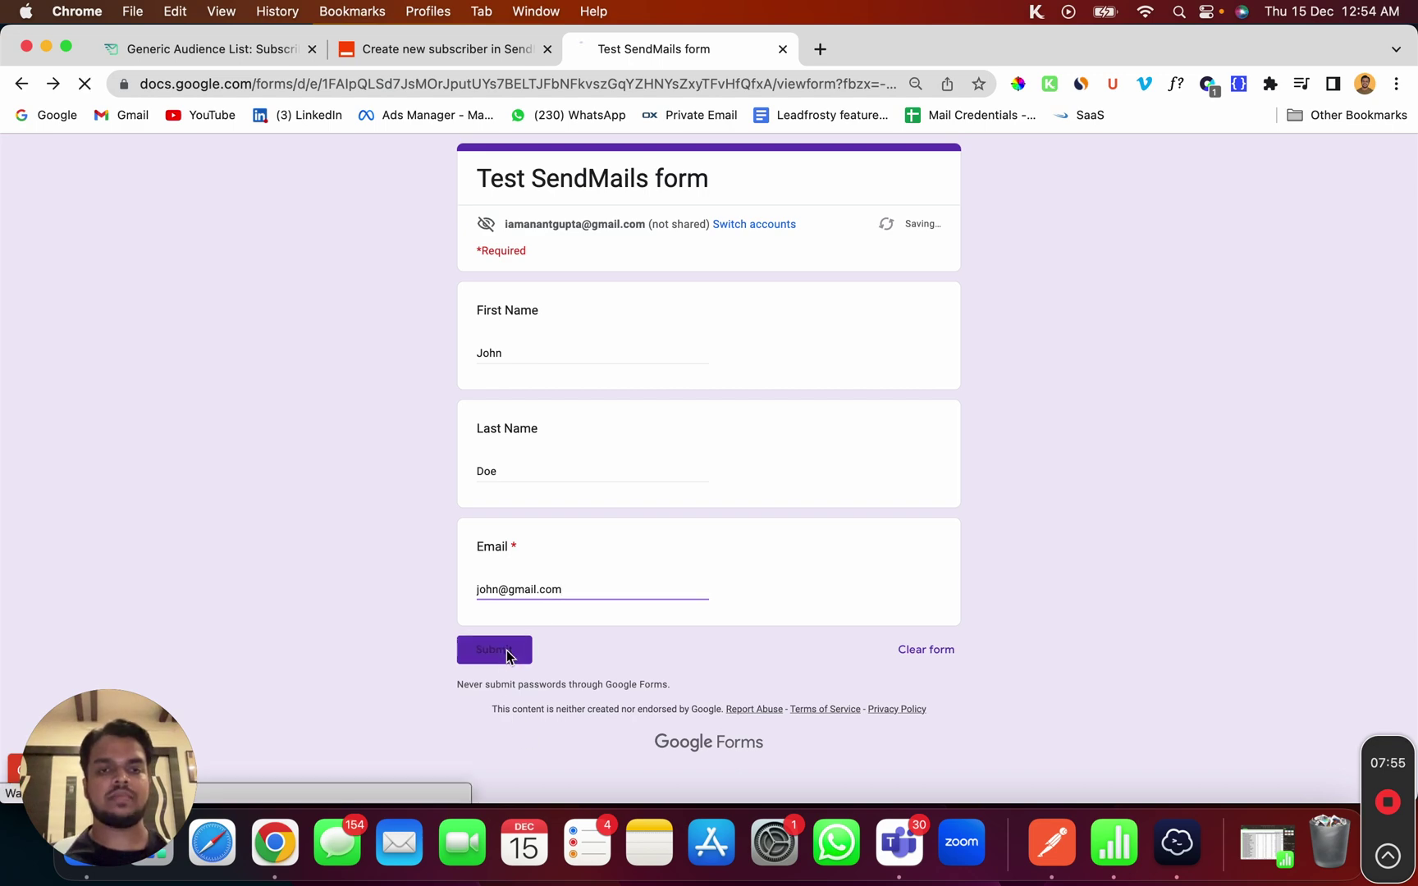
click(208, 50)
Reload the subscriber list and search for the test contact's name to confirm it appears, then go to Automations
click(84, 83)
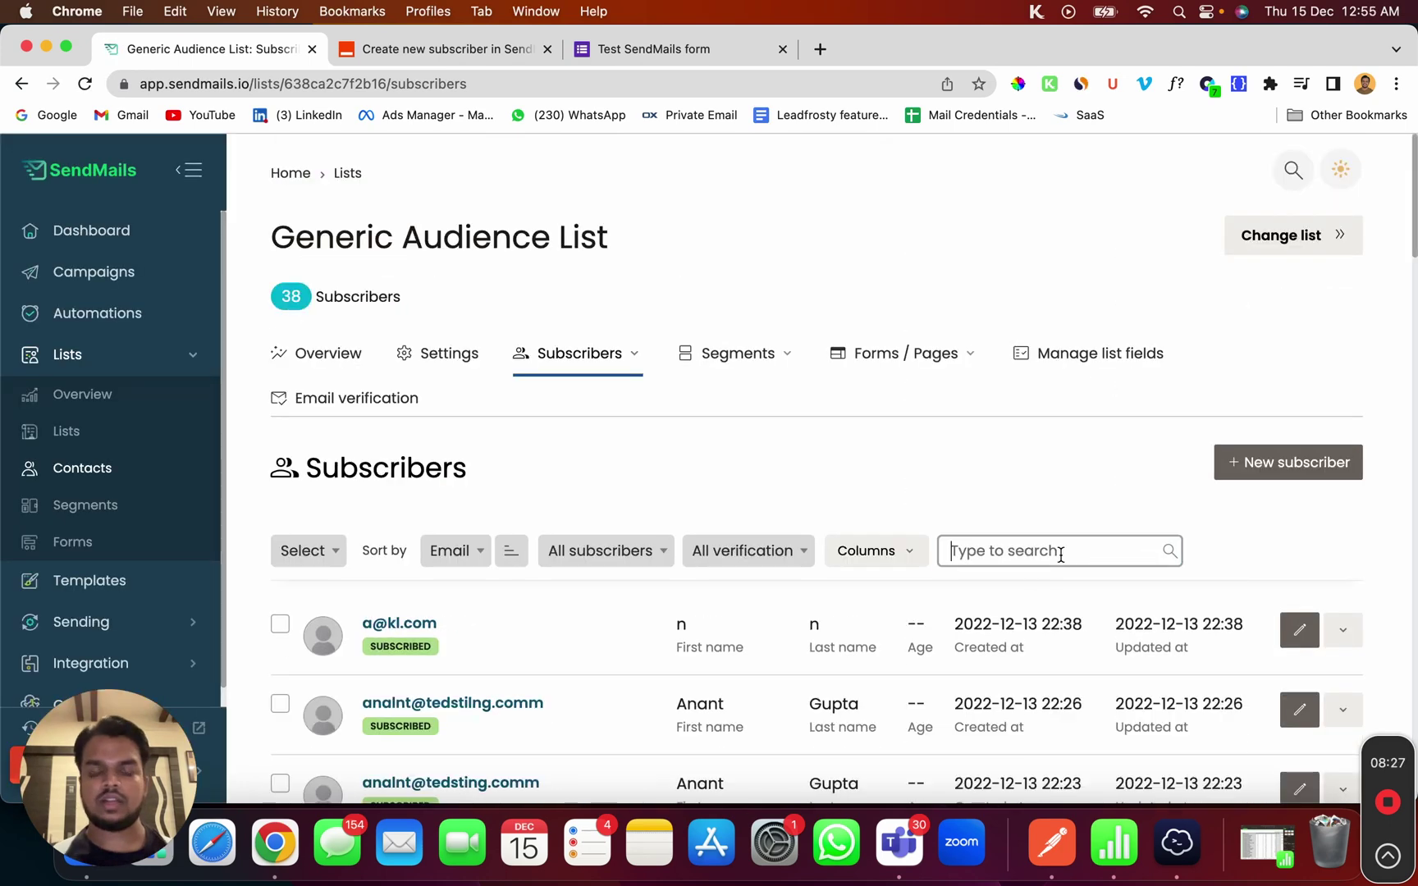
text(john)
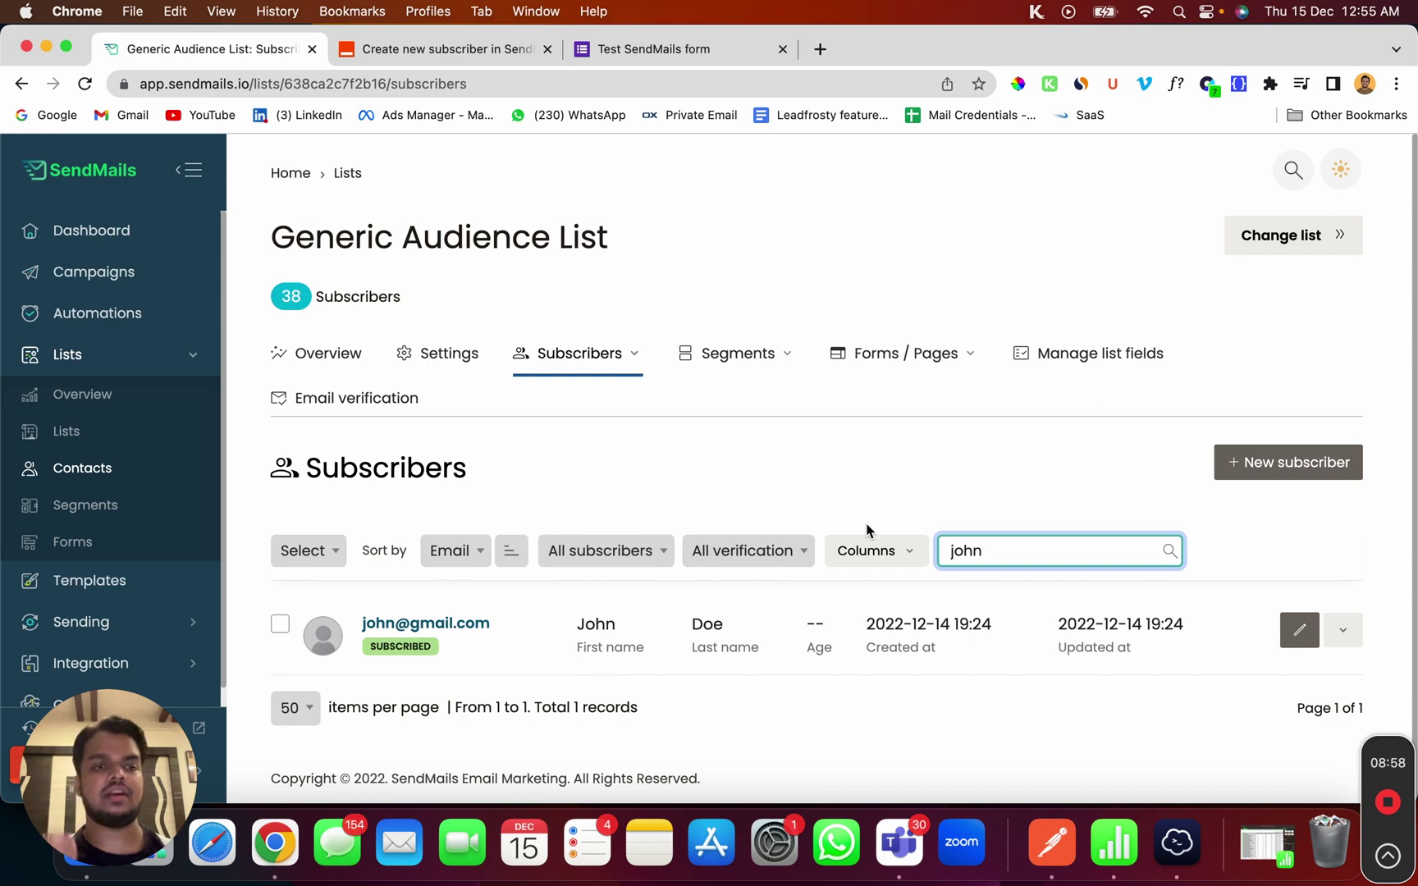
scroll(861, 657, down, 1)
scroll(361, 530, up, 1)
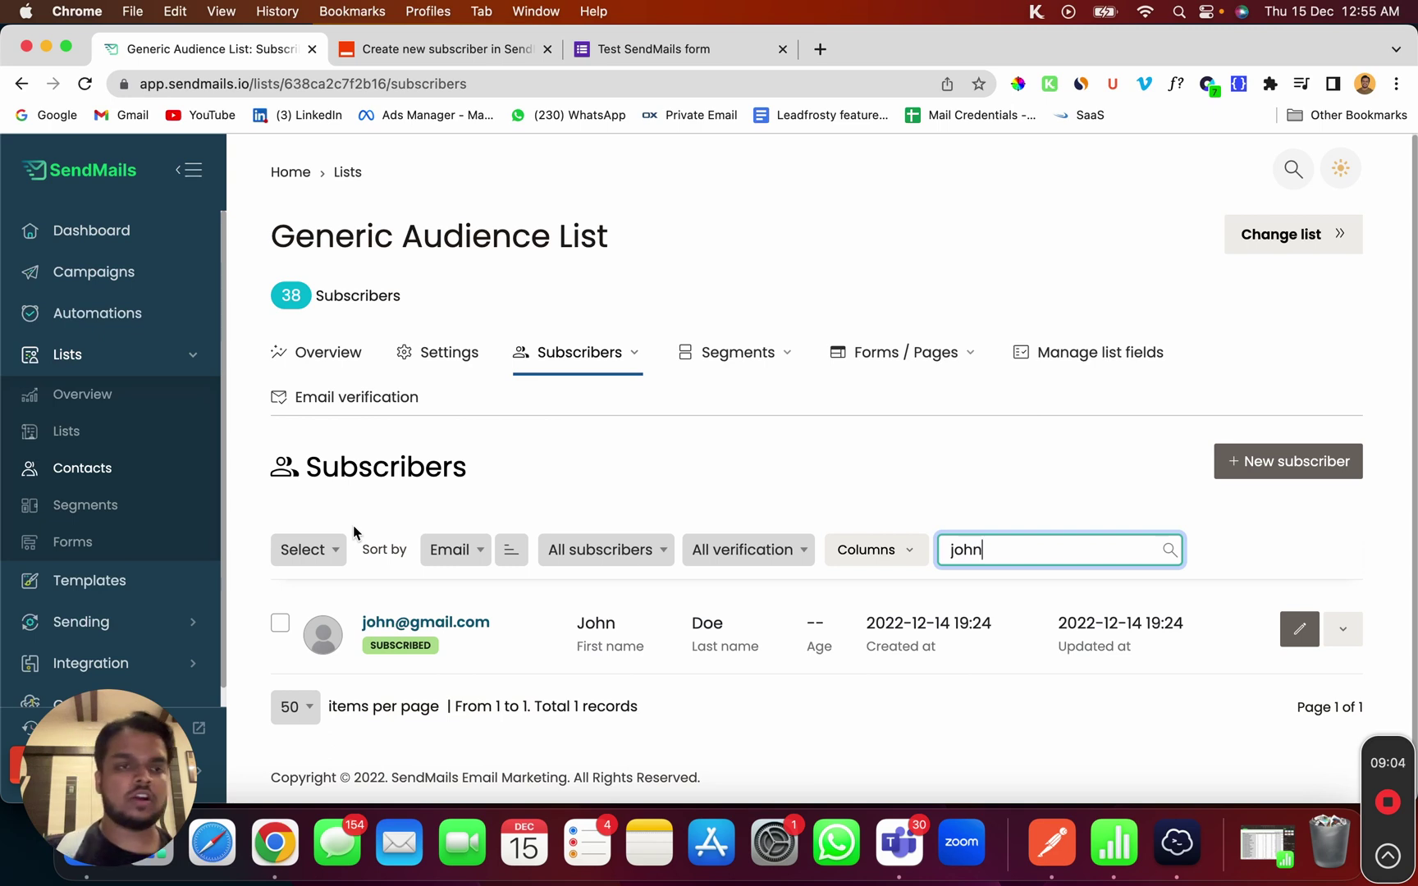
click(36, 321)
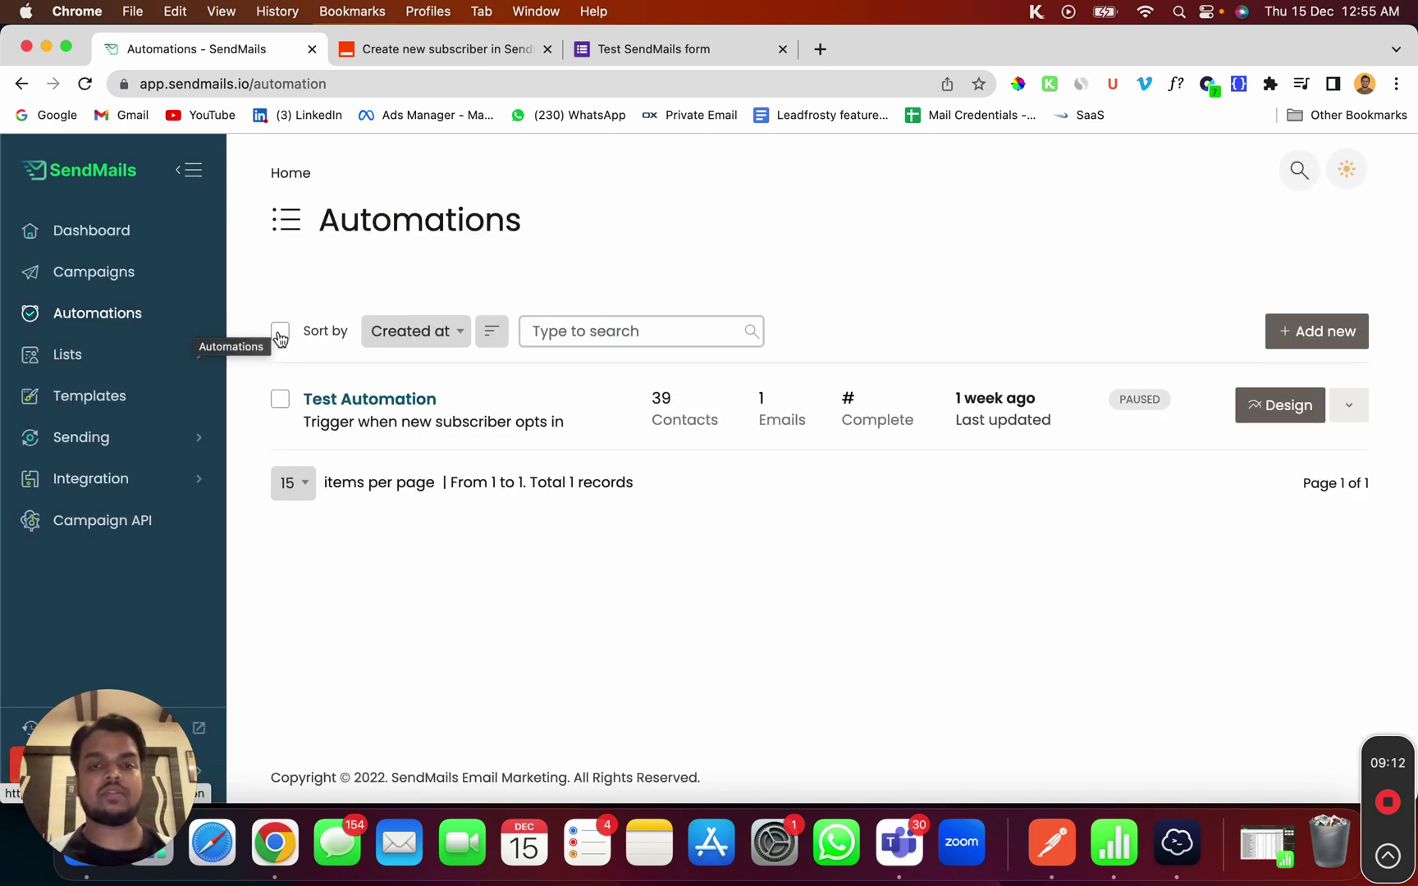
Open Test Automation, check its Audience list unchanged, and preview the Send email step's welcome email
click(366, 405)
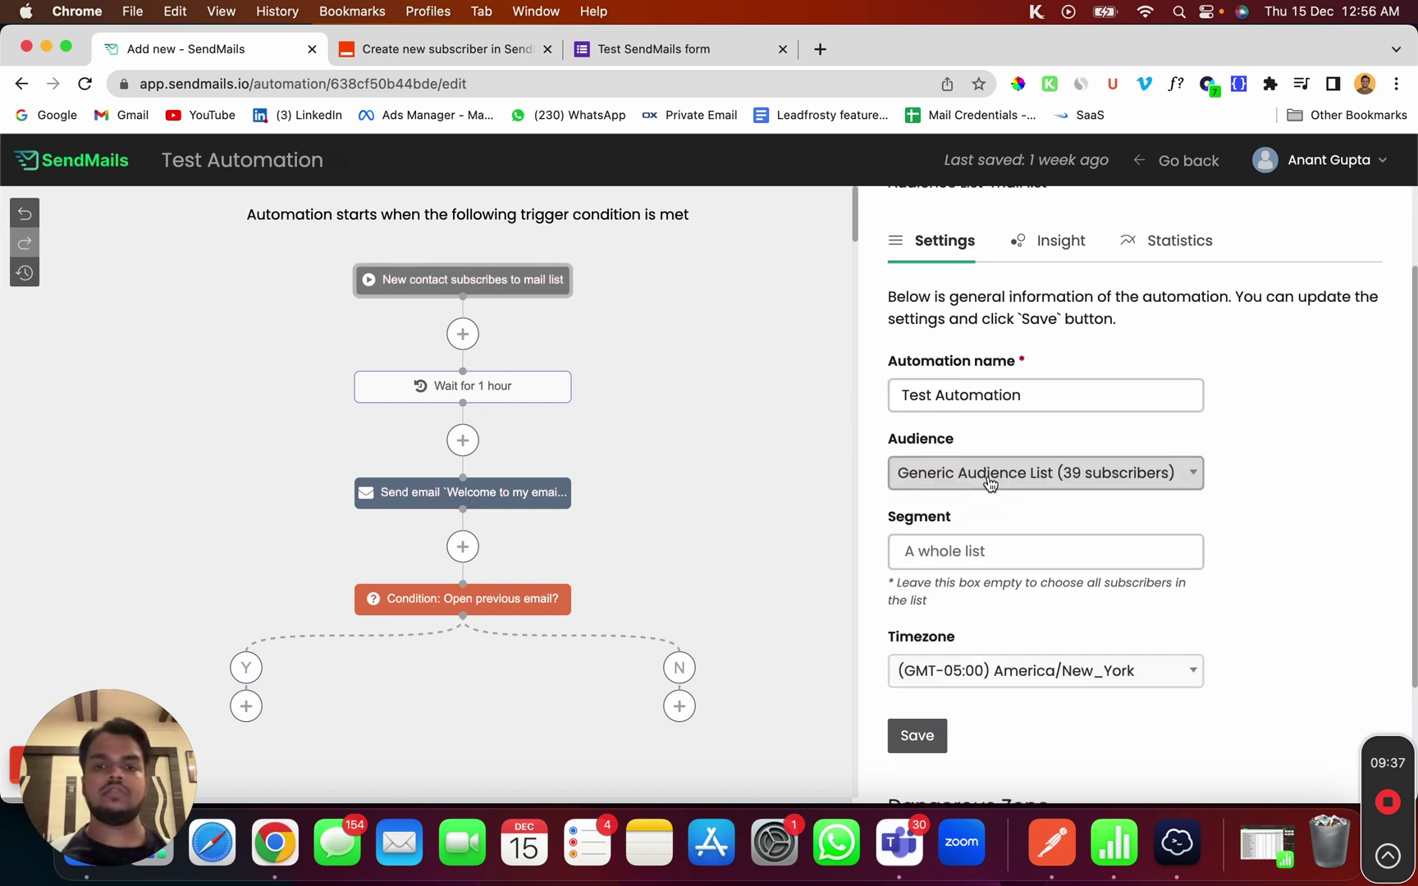
click(990, 476)
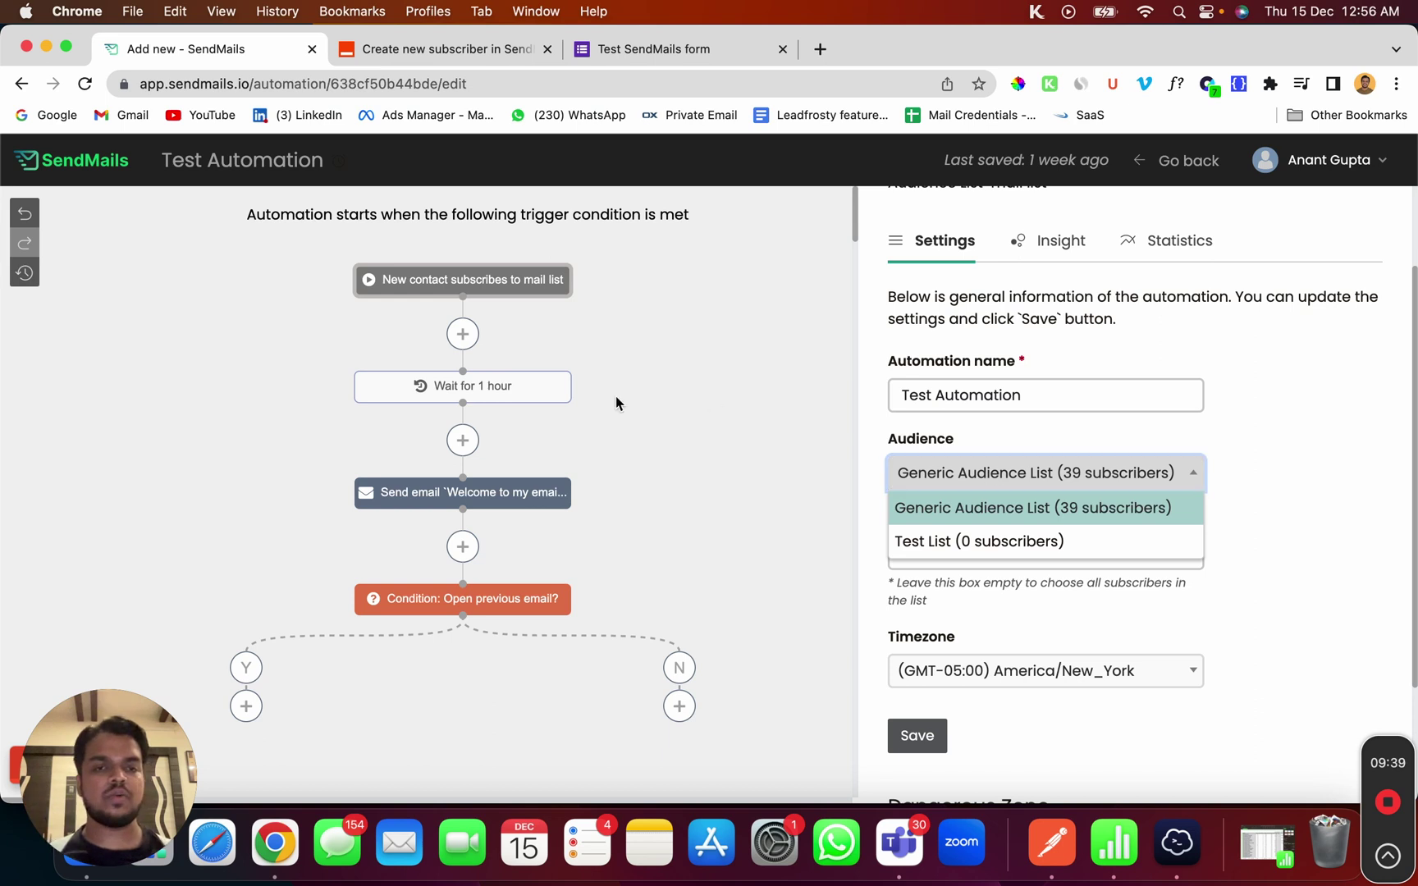
click(648, 383)
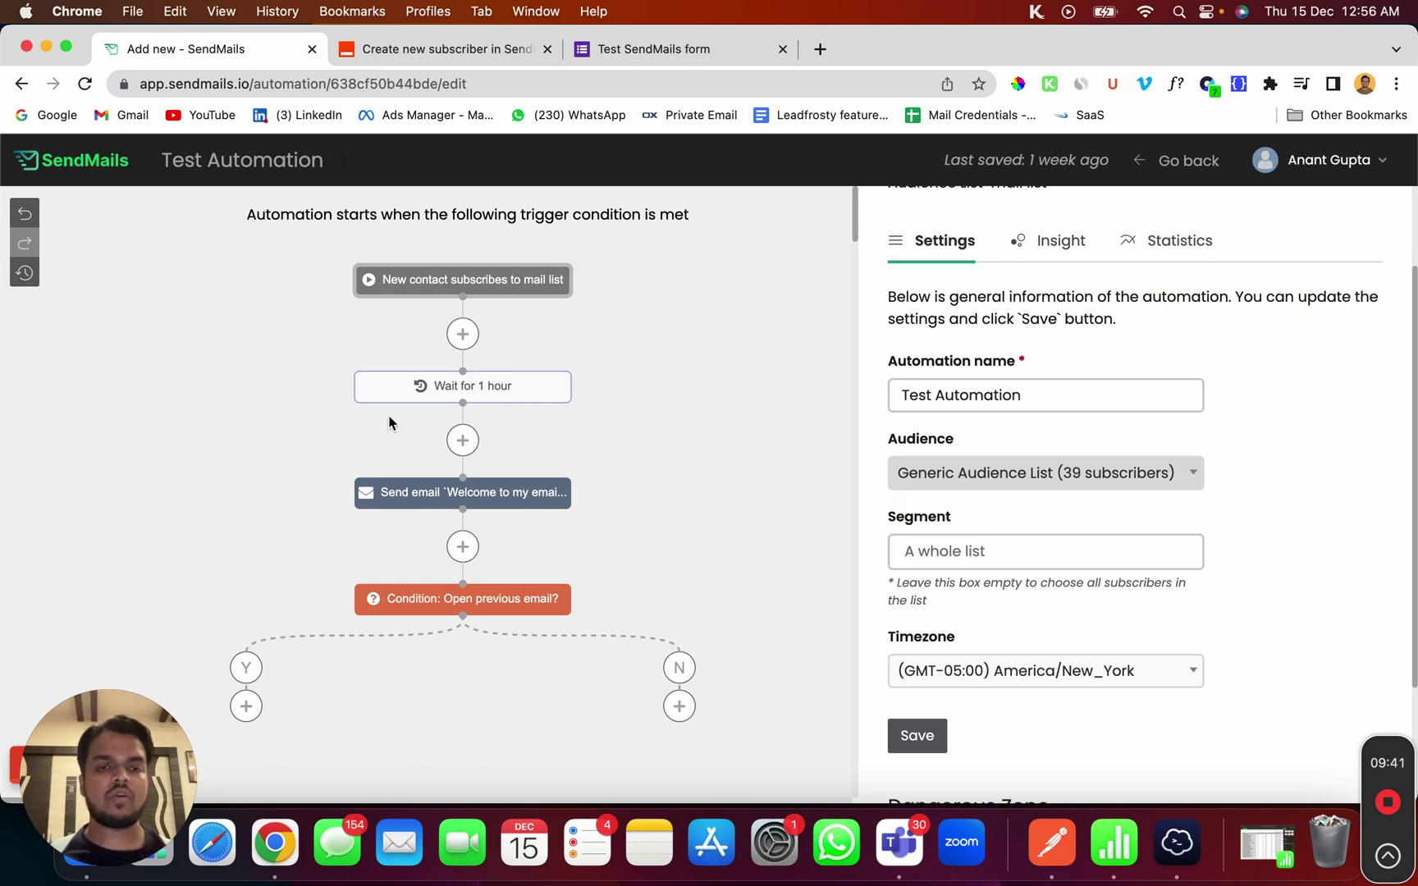
click(468, 494)
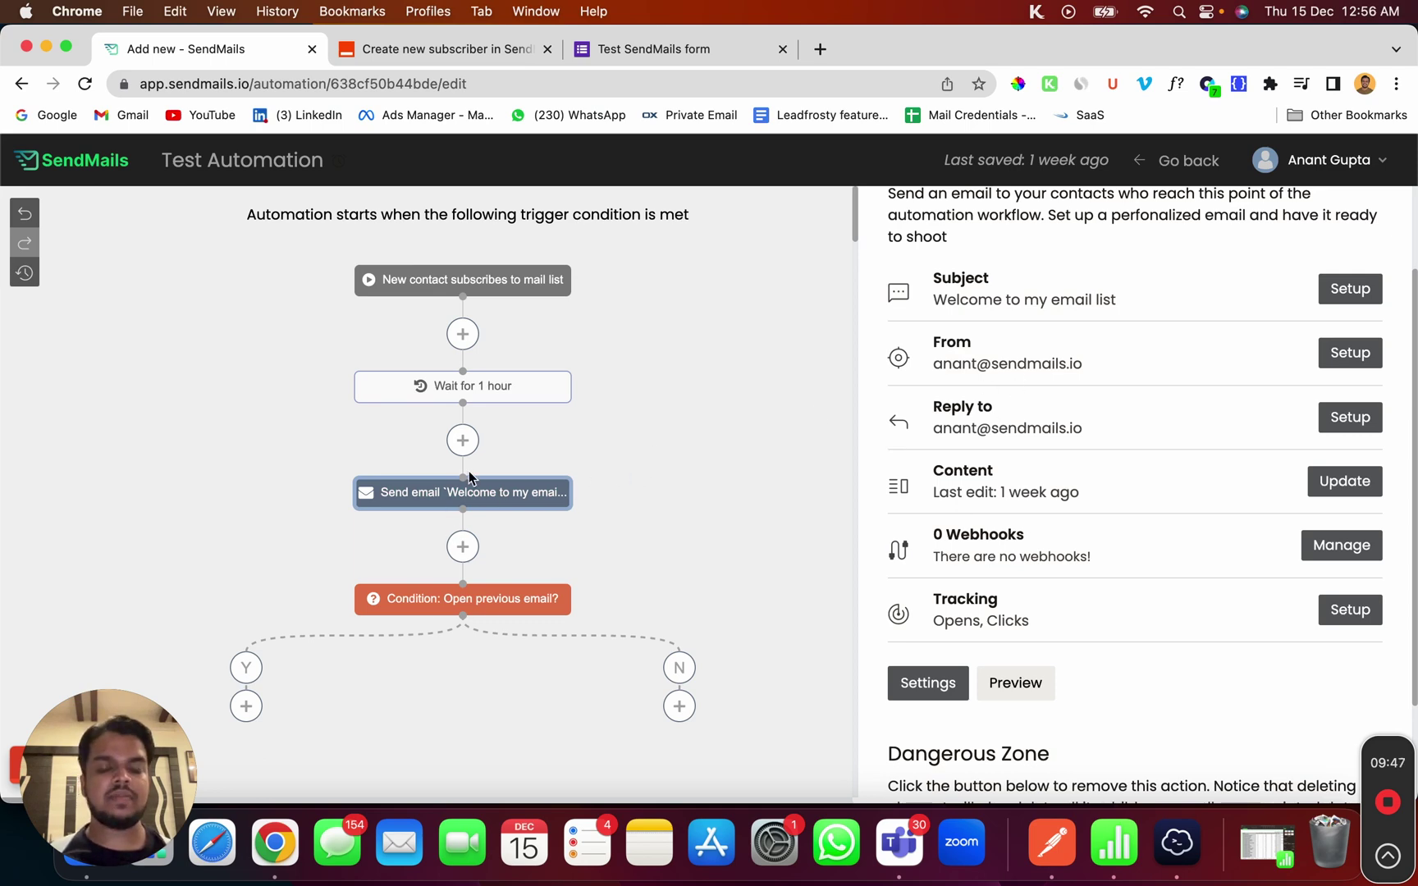
scroll(1026, 599, down, 2)
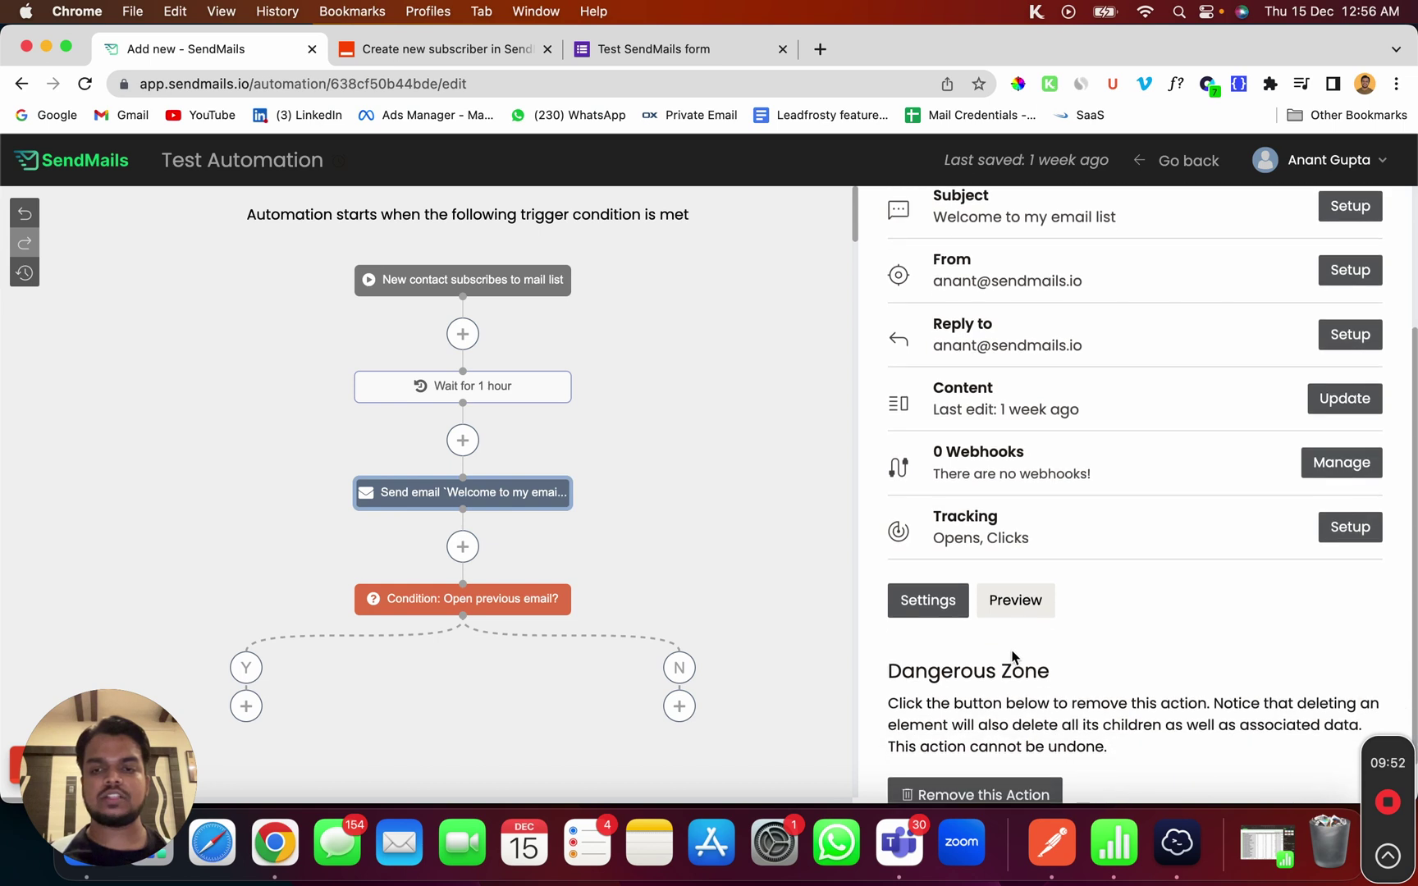
click(1030, 601)
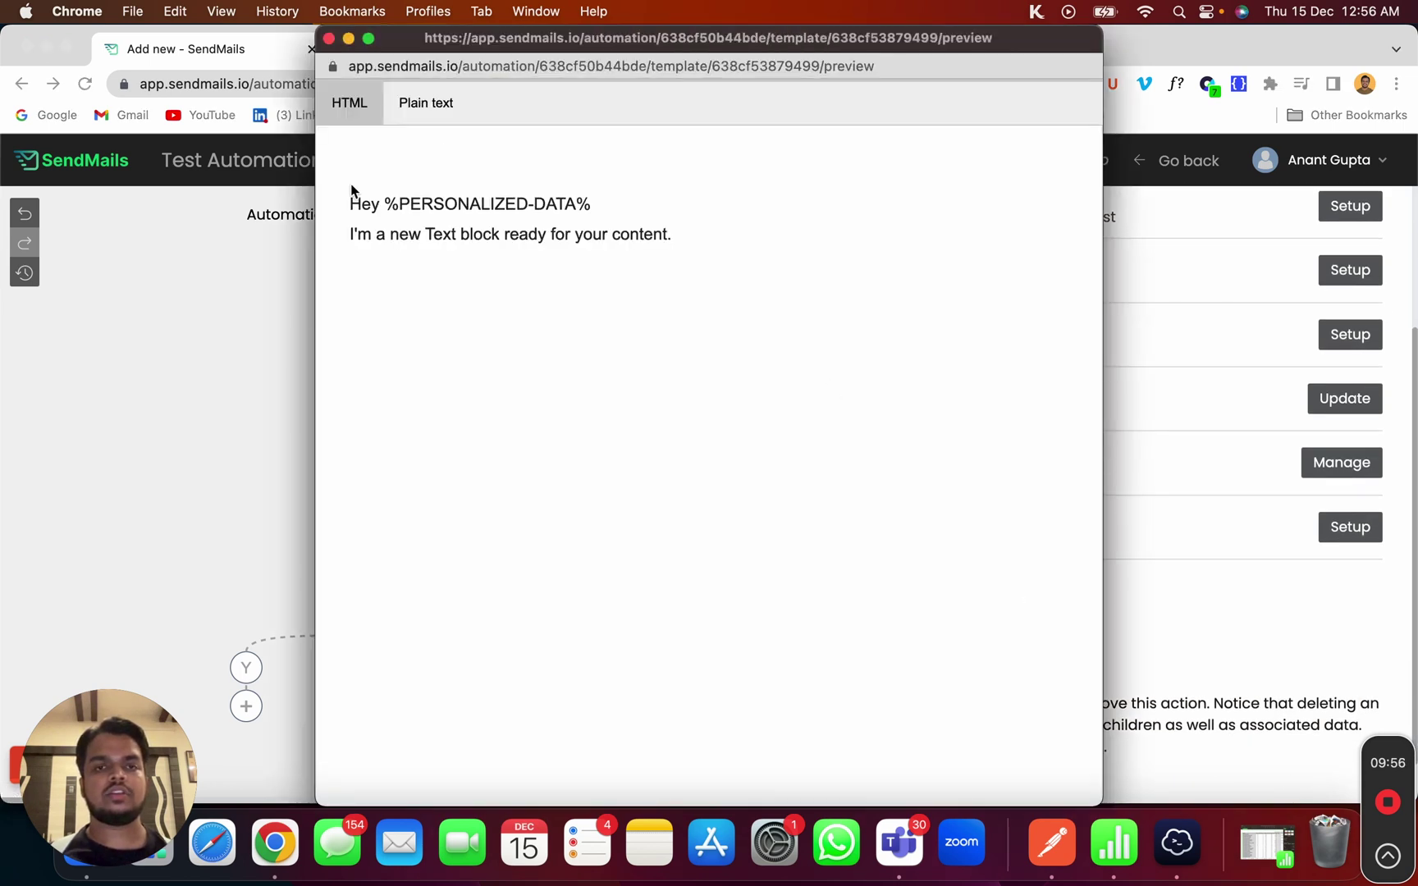
Highlight the 'Hey %PERSONALIZED-DATA%' greeting, then close the welcome email preview window
drag(339, 212, 658, 262)
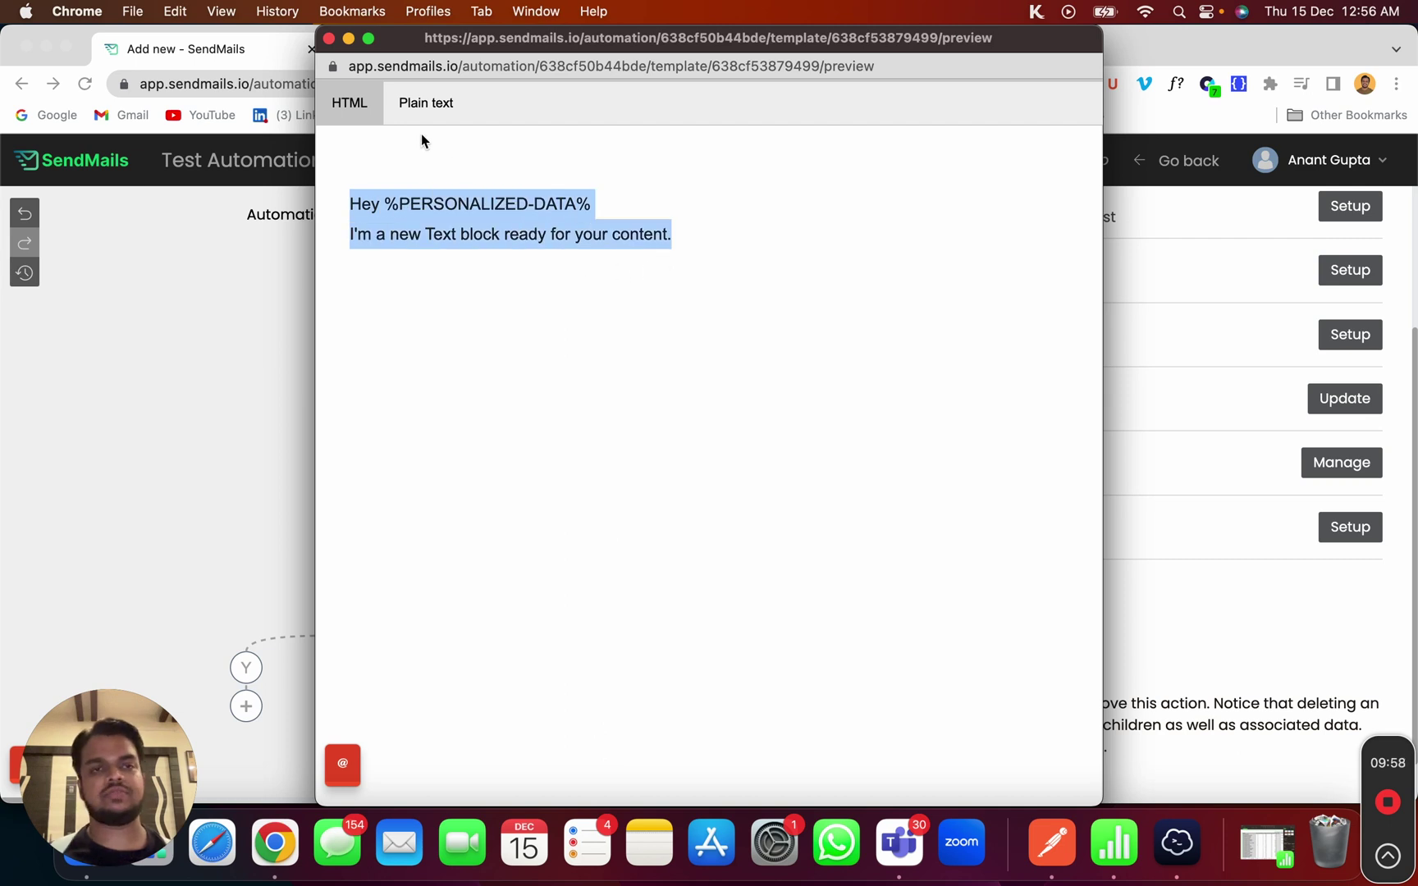
click(329, 40)
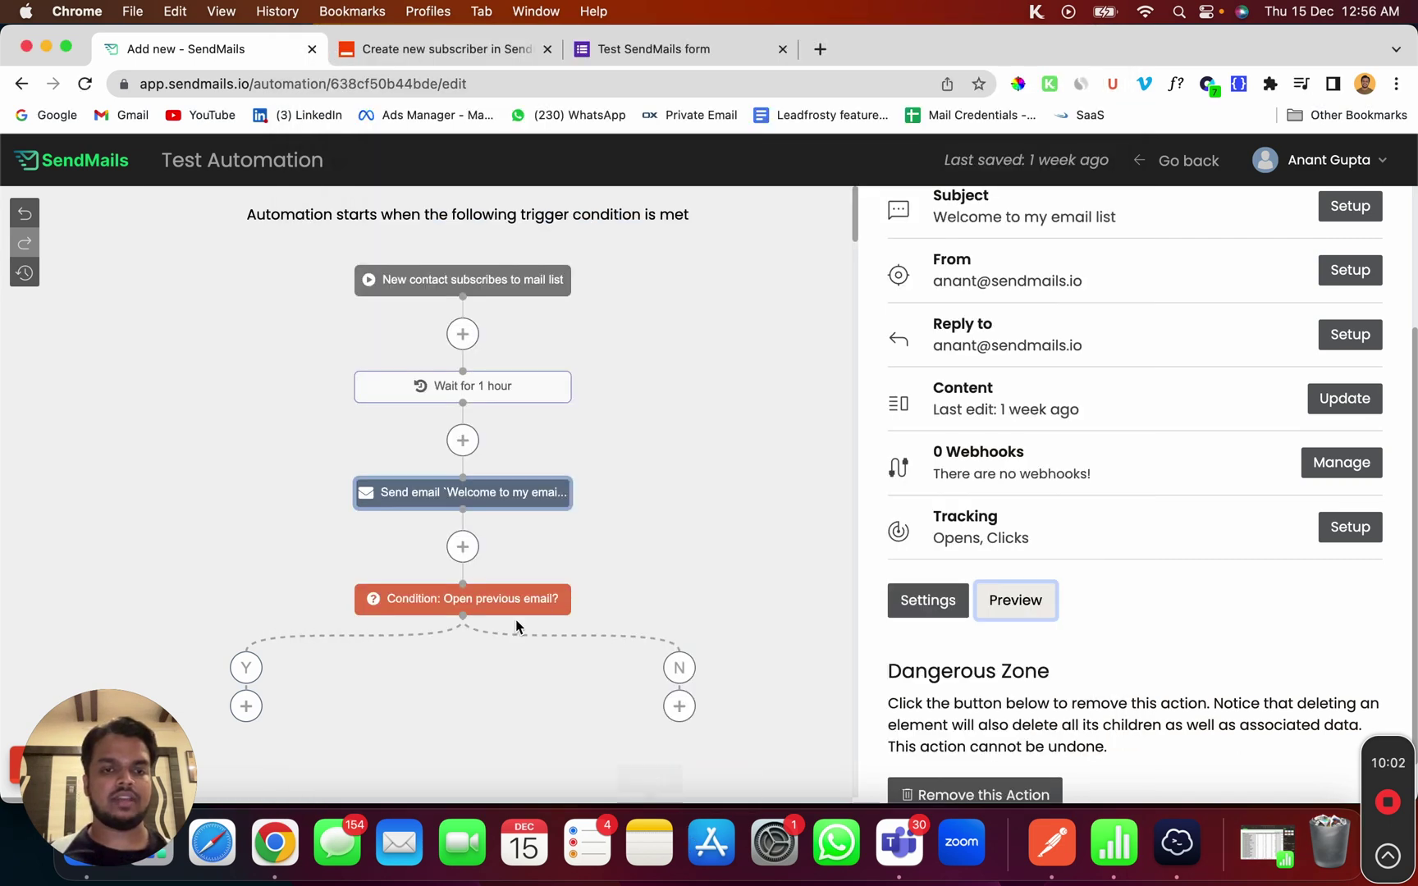